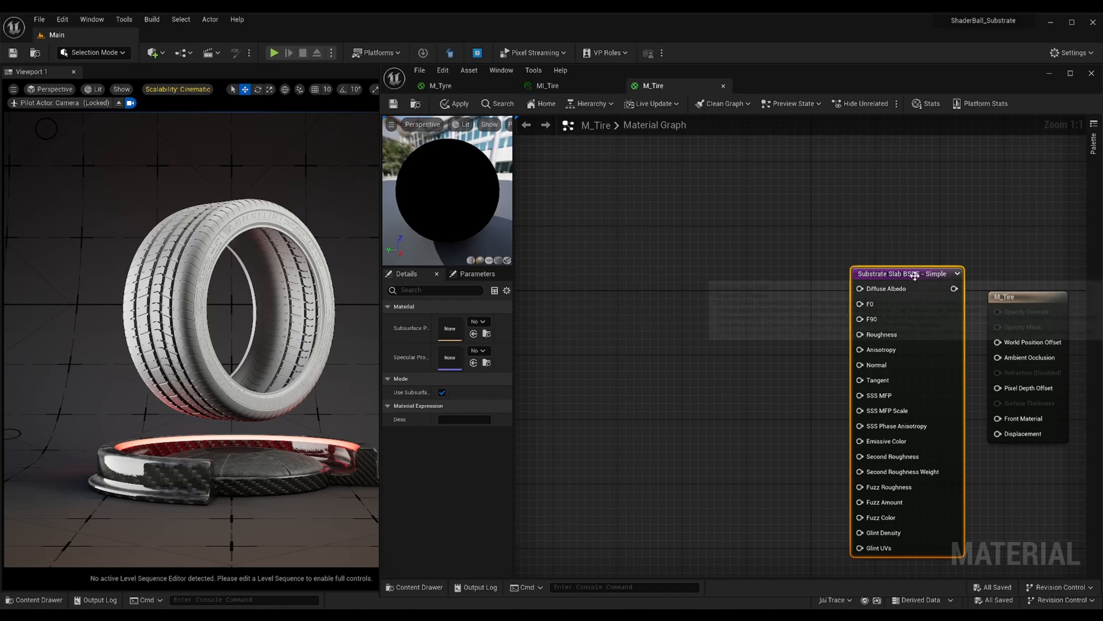
- Add two Constant3Vector nodes, one above the other, in the empty graph area above the Substrate Slab node
right_click_drag(830, 324, 850, 446)
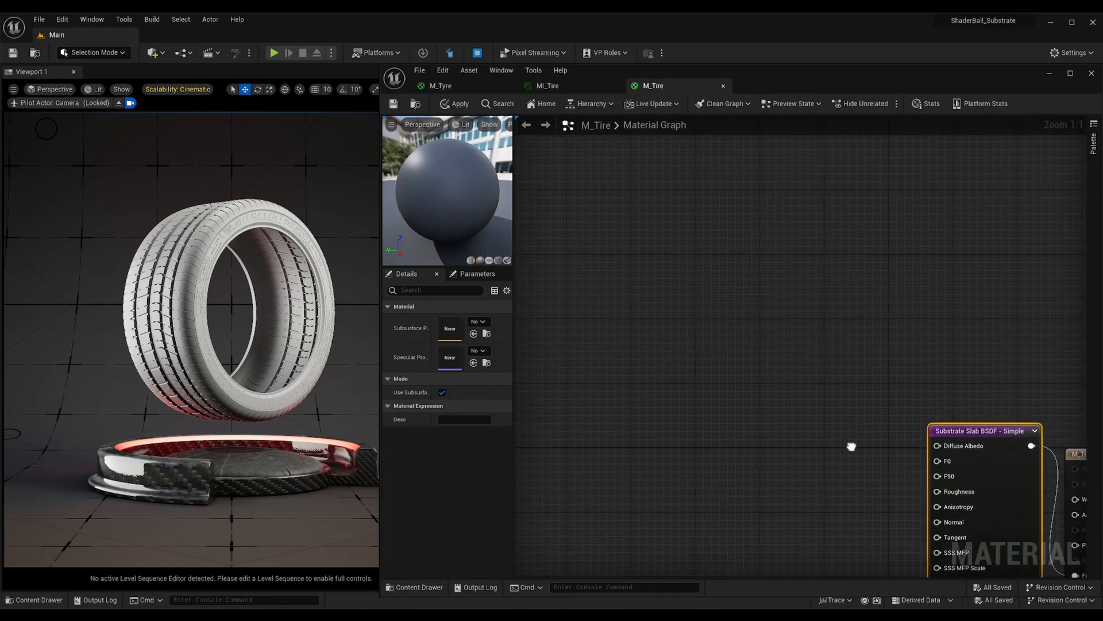
left_click(788, 262)
left_click(789, 366)
left_click_drag(762, 268, 849, 378)
left_click_drag(850, 268, 822, 182)
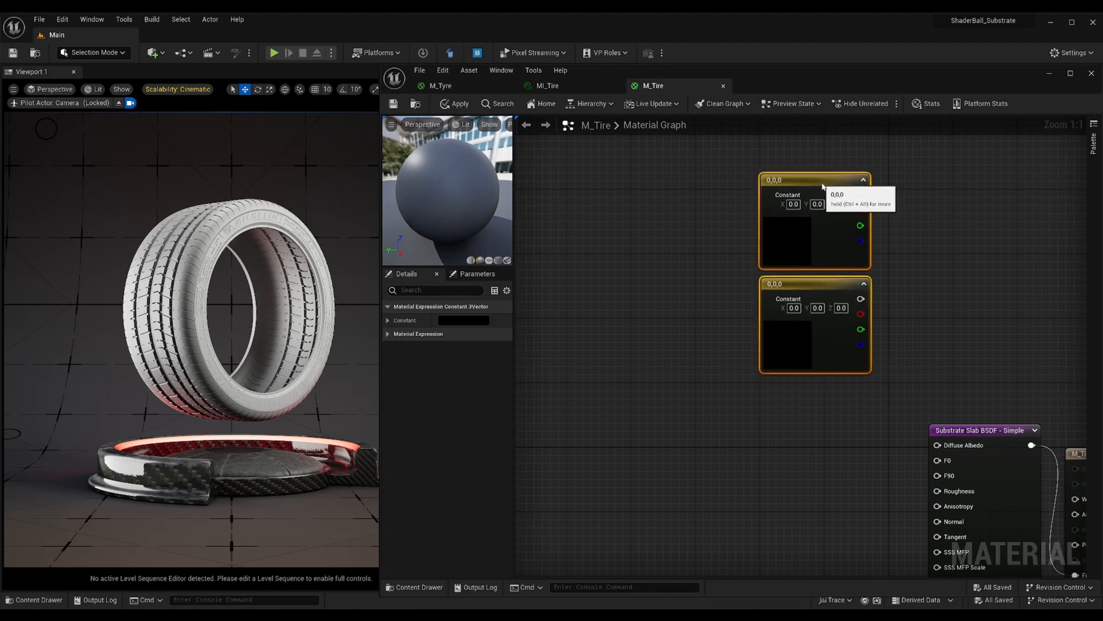
- Convert the upper Constant3Vector node to a parameter named Base Color
left_click(922, 205)
left_click(816, 184)
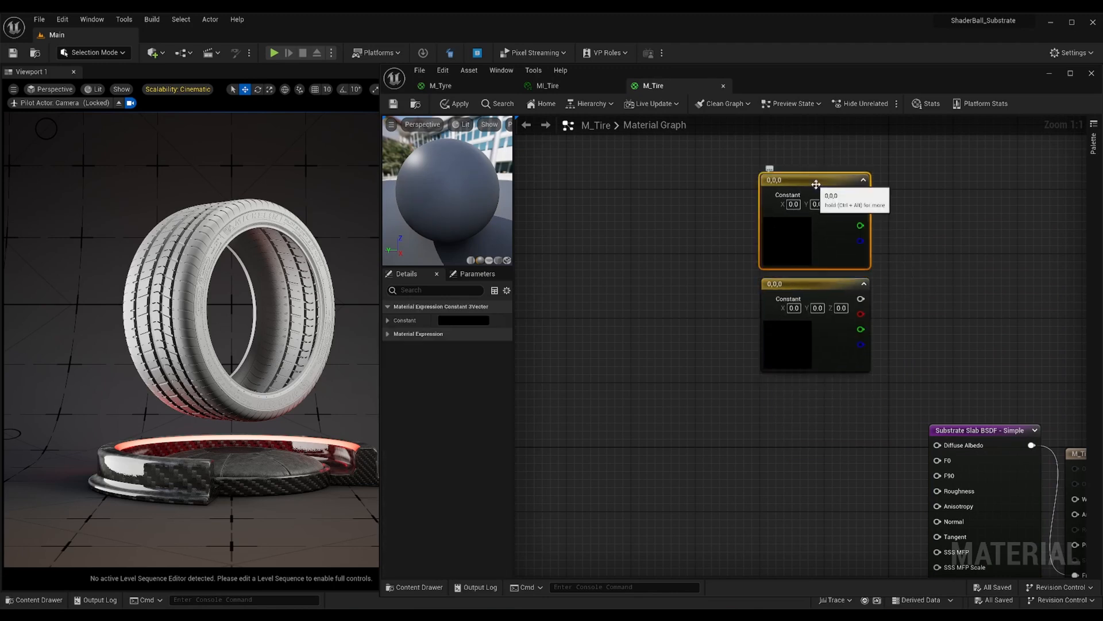
right_click(816, 182)
left_click(832, 204)
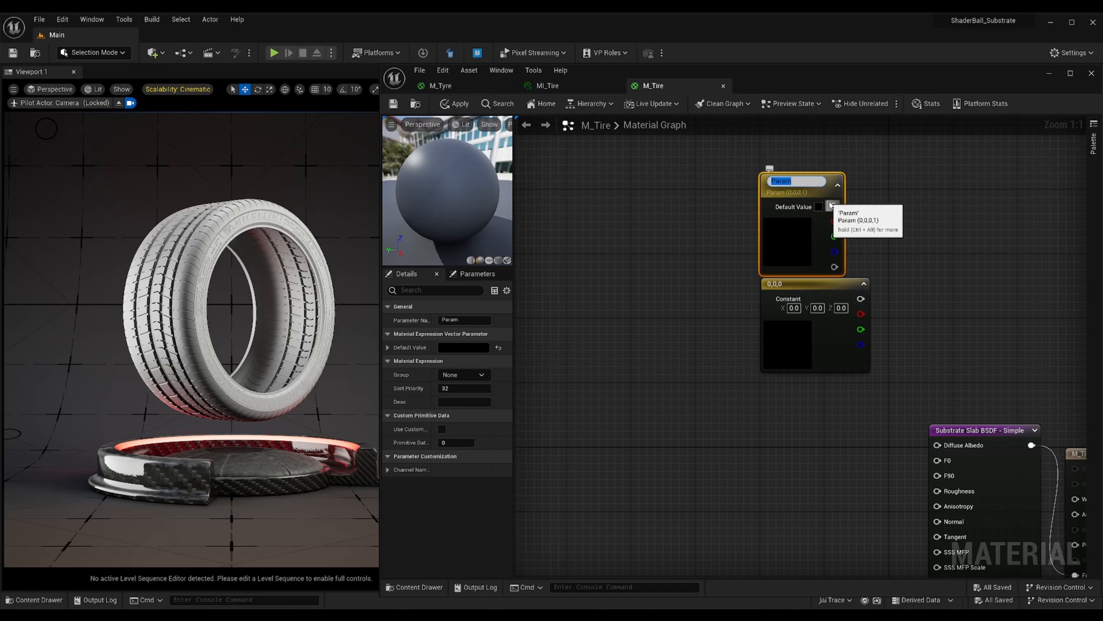
key("Return")
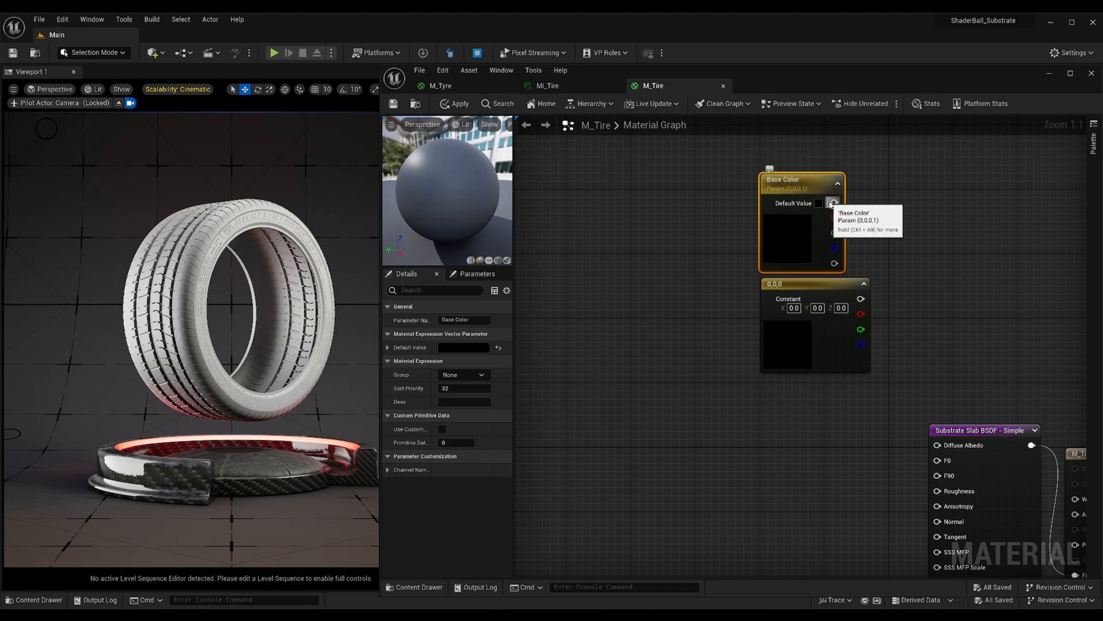
- Convert the lower Constant3Vector node to a parameter named "Base Color - Noise"
right_click(802, 284)
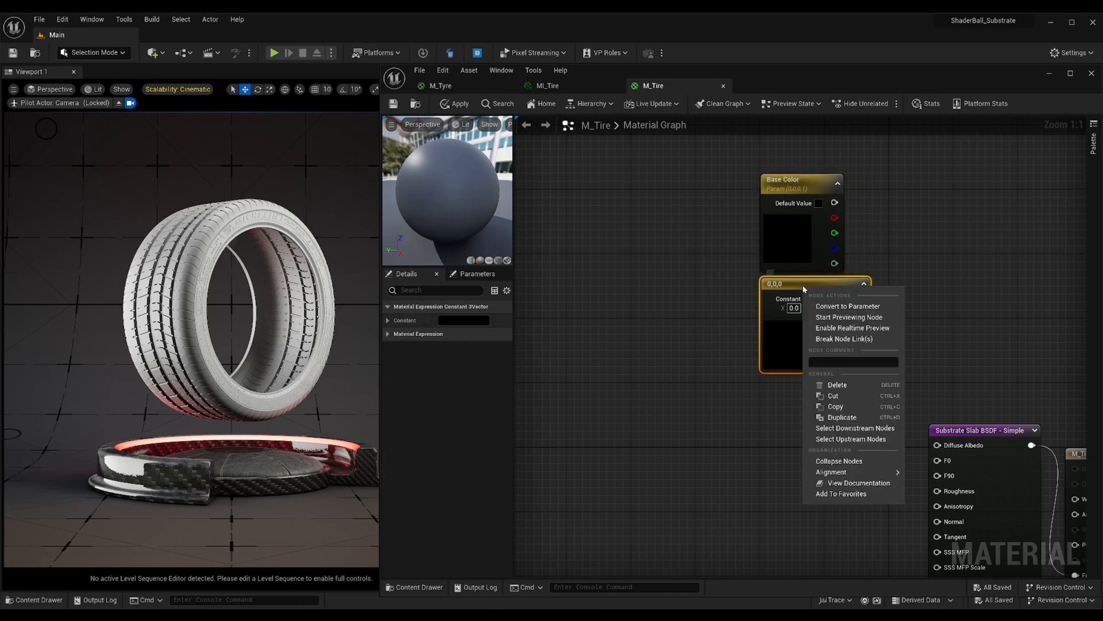
left_click(822, 306)
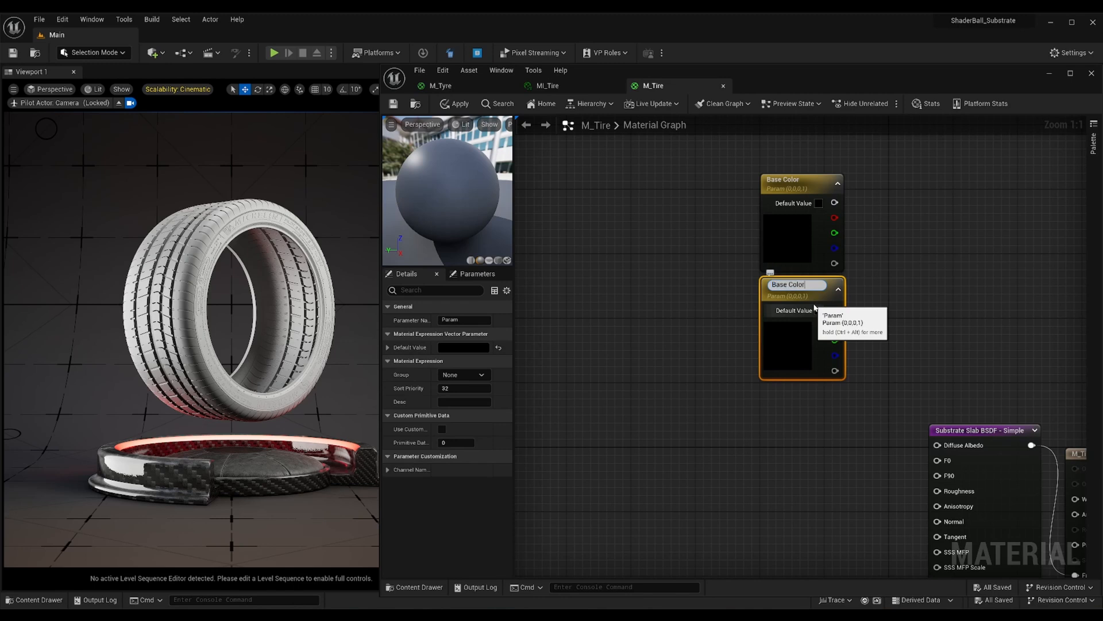
type("Base Color - Noise")
key("Return")
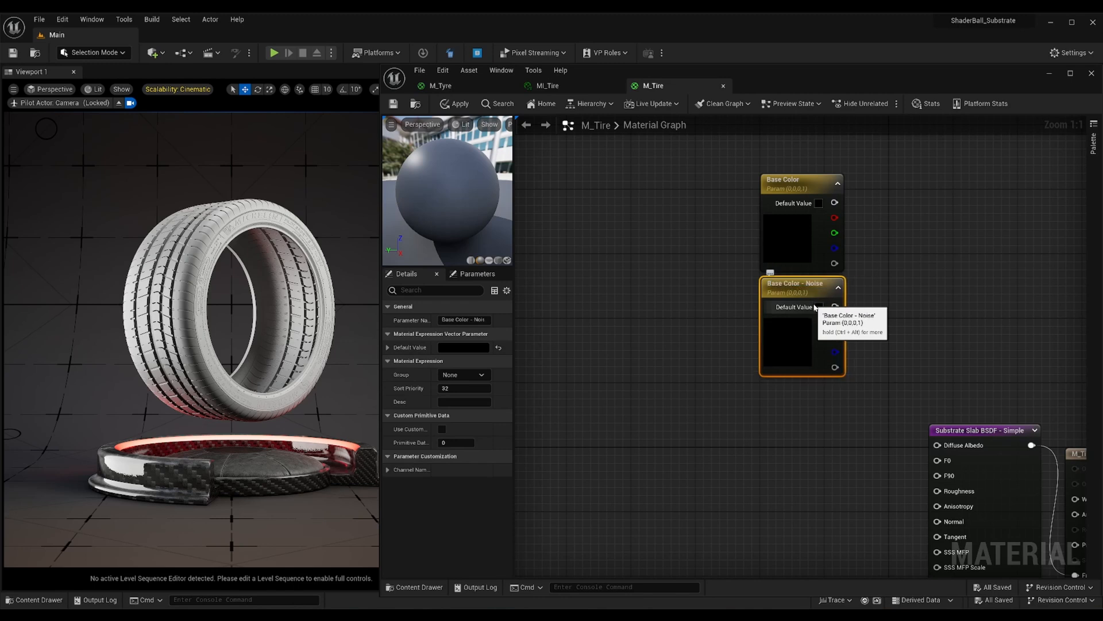
left_click(898, 297)
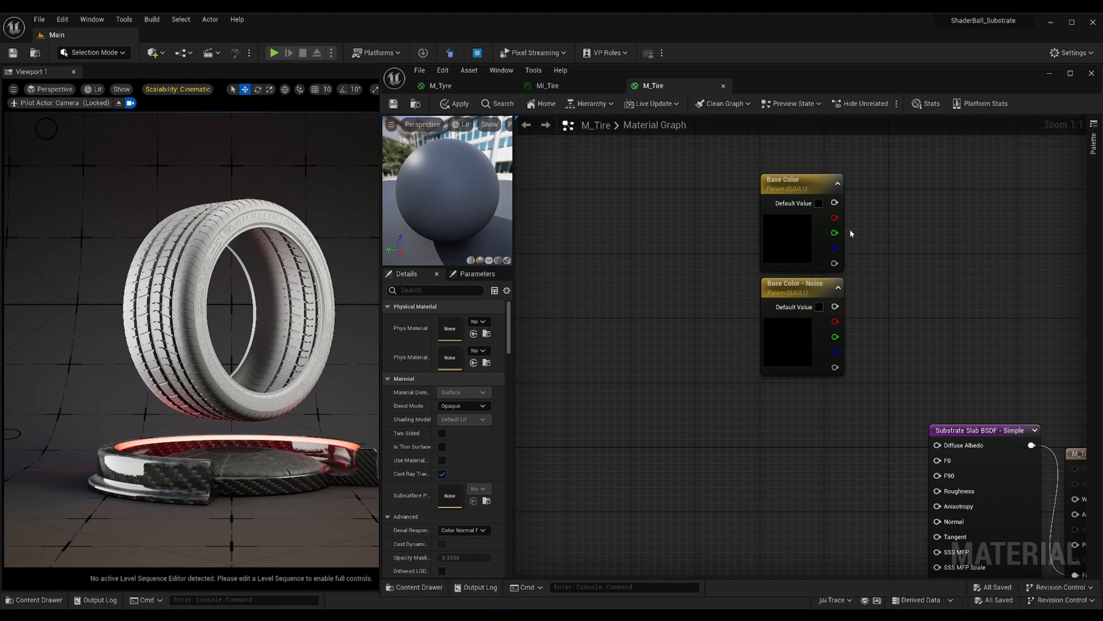
- Blend Base Color (A) and Base Color - Noise (B) with a LinearInterpolate node and feed the result into Diffuse Albedo
left_click_drag(834, 202, 889, 246)
type("lerp")
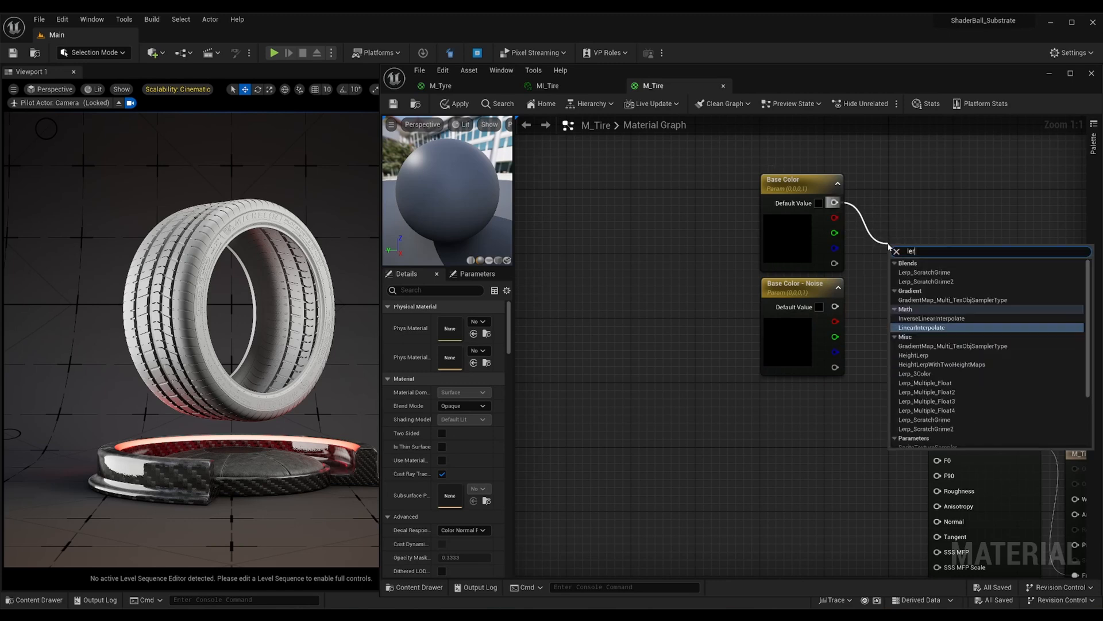
key("Return")
left_click_drag(835, 307, 938, 445)
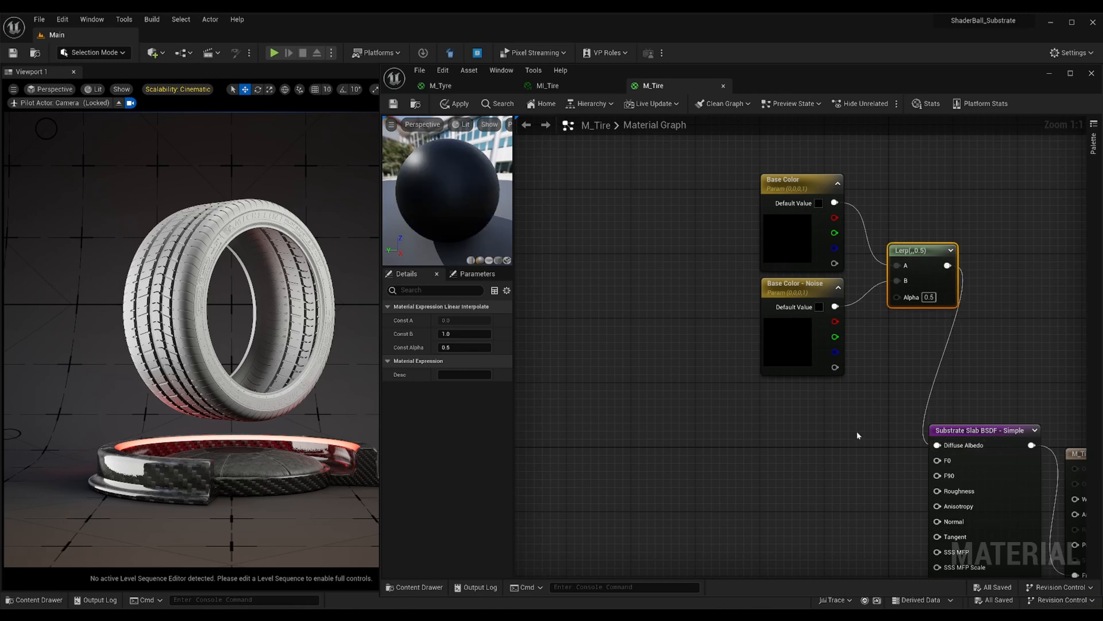
- Add a Noise node below the color parameters and connect its output to the Lerp's Alpha
right_click(764, 396)
type("noise")
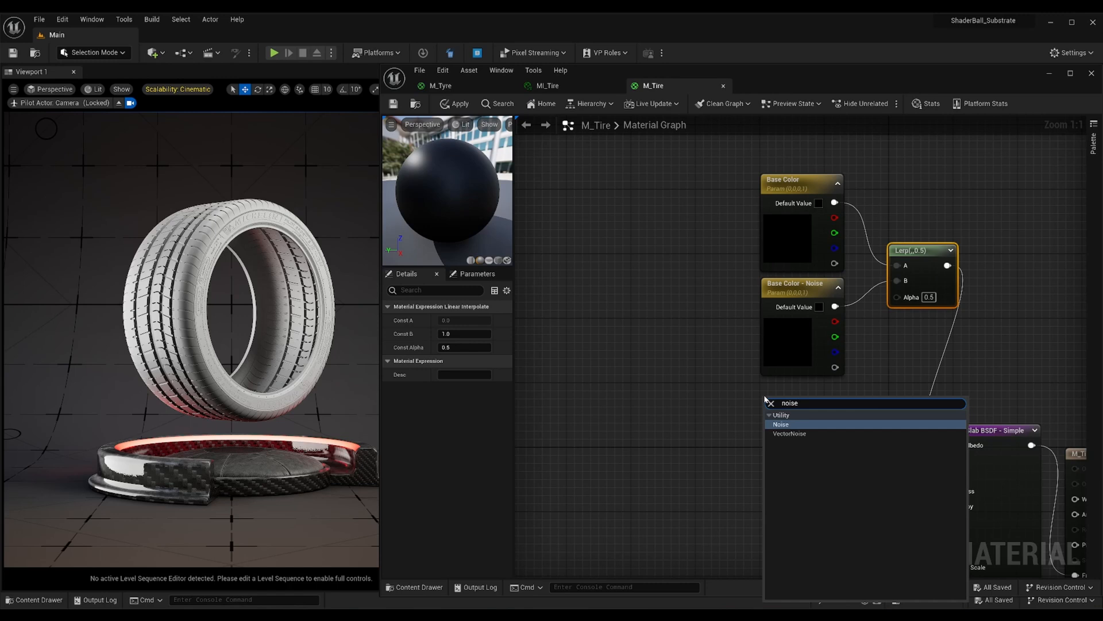
key("Return")
left_click_drag(843, 425, 900, 298)
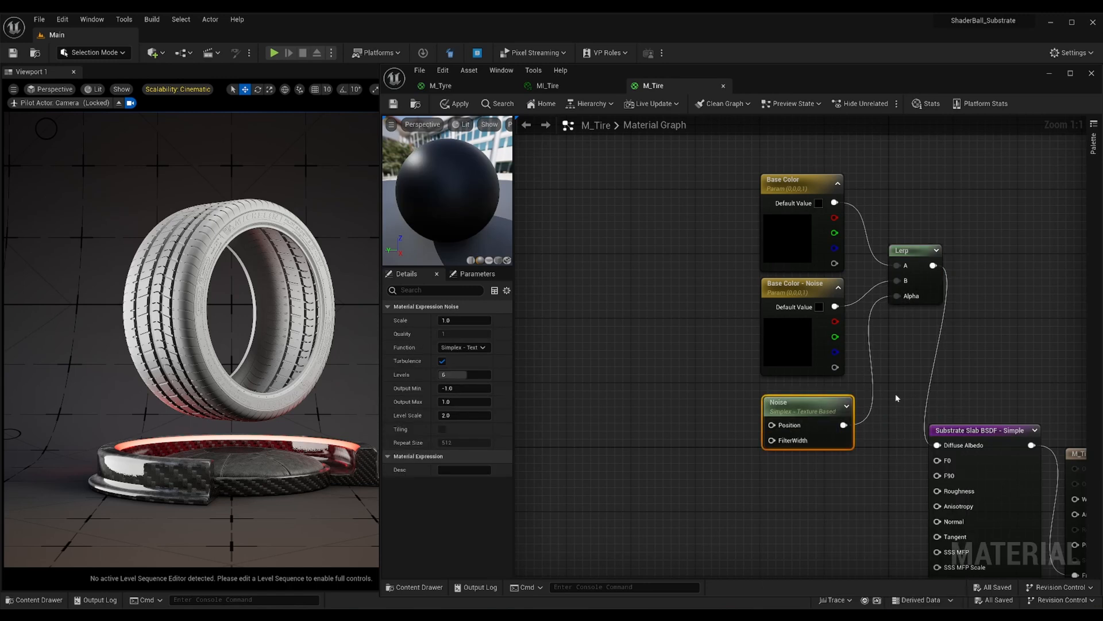
- Set the Noise node's Scale to 20 and its Function to Gradient - Texture Based
left_click(449, 319)
type("20")
key("Return")
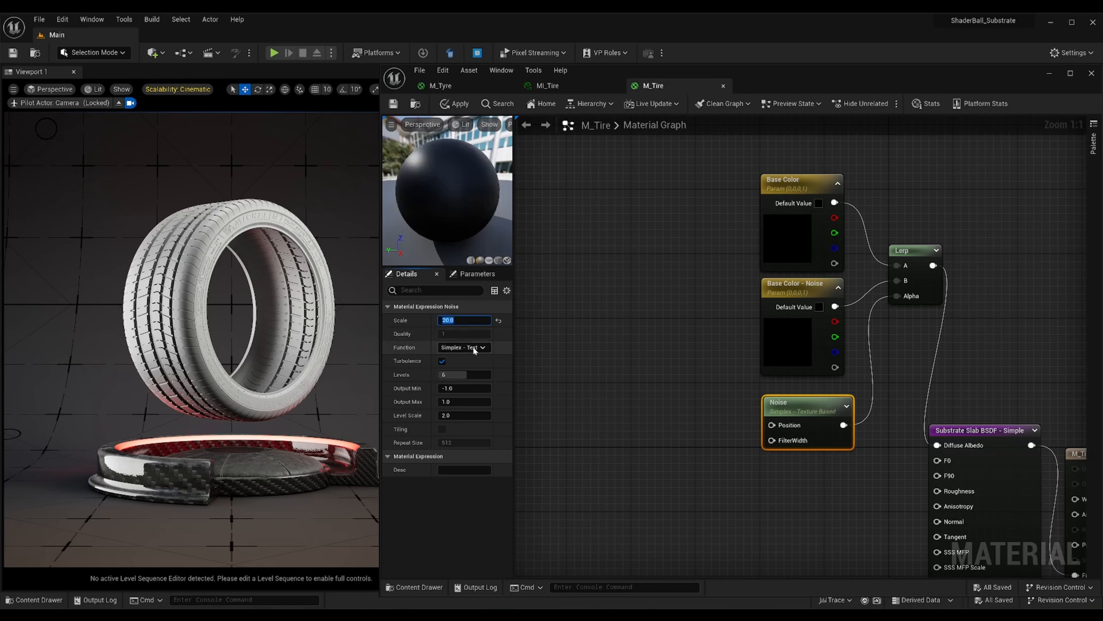
left_click(474, 347)
left_click(463, 368)
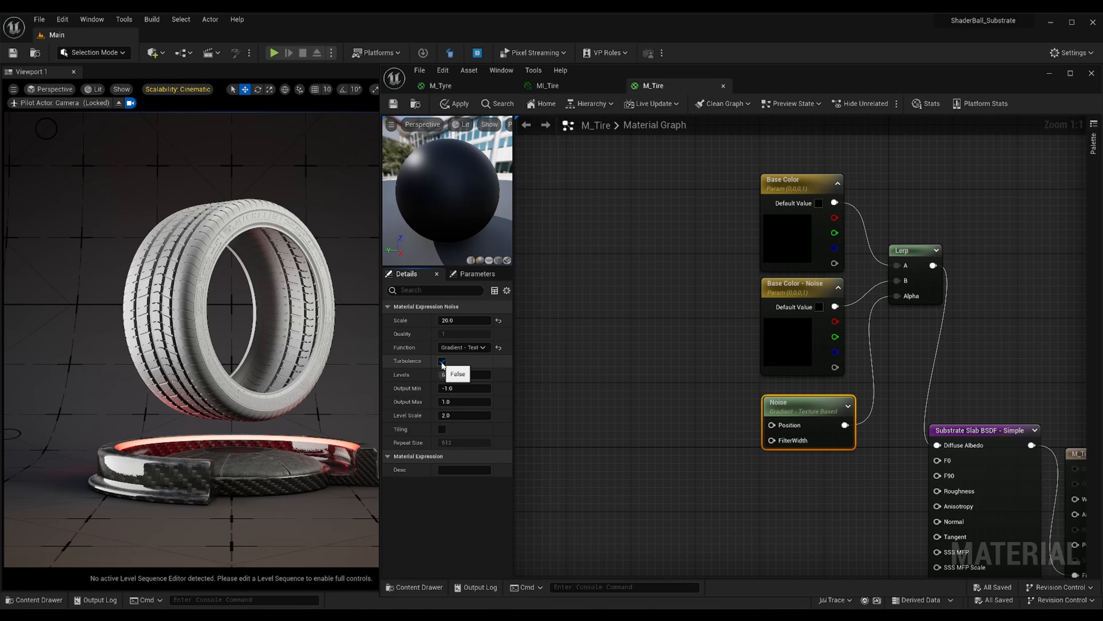
- Disable Turbulence on the Noise node and set its Levels to 1 and Level Scale to 5
left_click(442, 362)
left_click(464, 375)
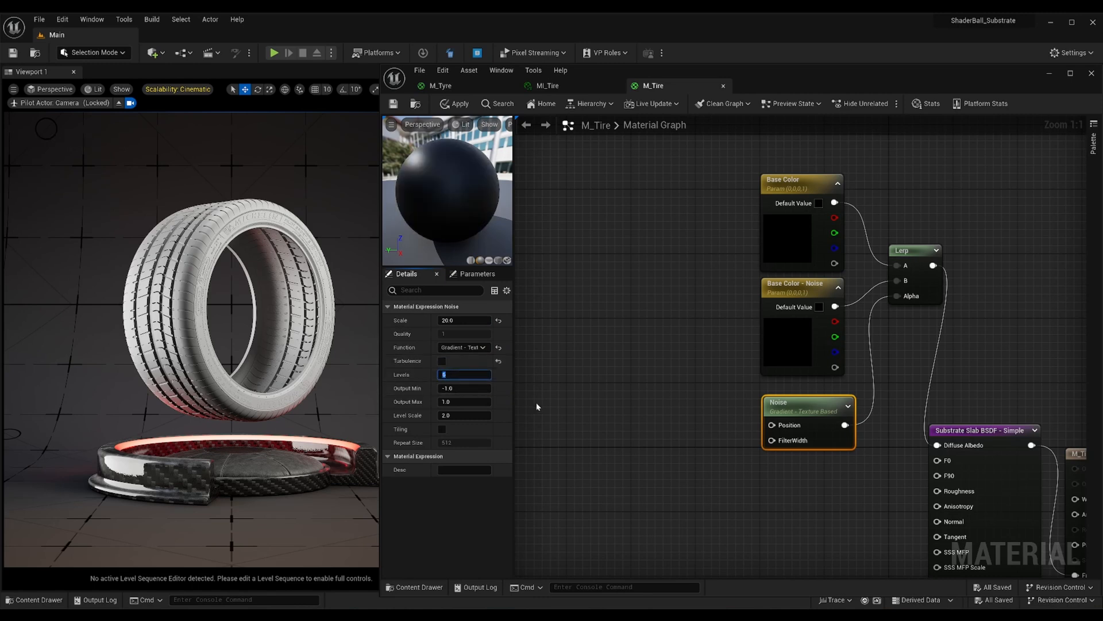
key("Return")
left_click(474, 413)
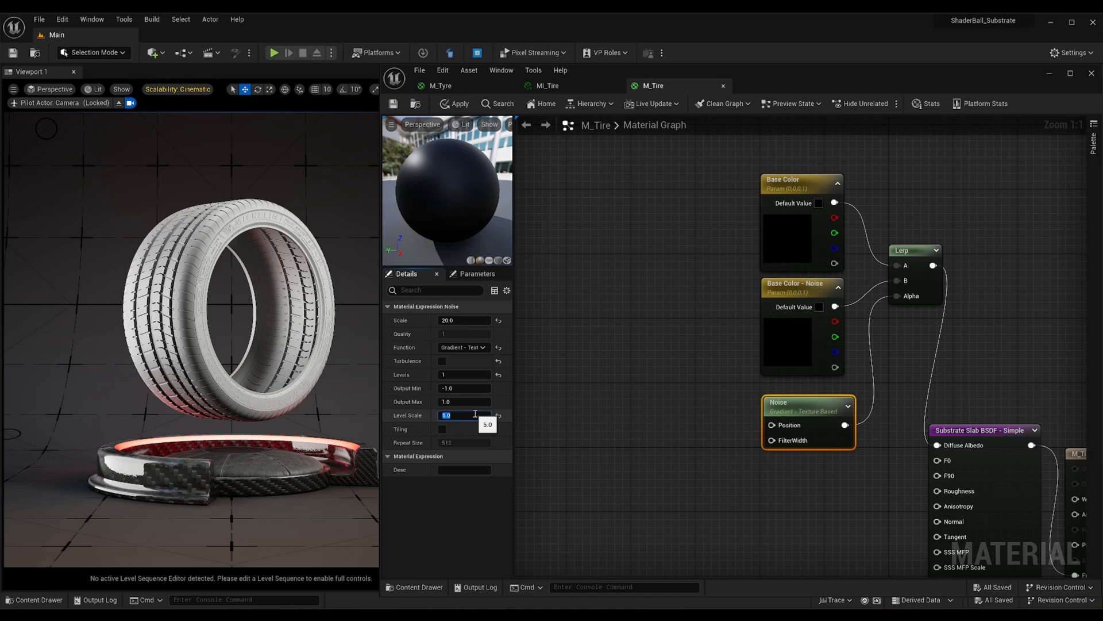
left_click(561, 420)
- Add a TextureCoordinate node in the empty space before the Noise node and feed it into input A of a new Multiply node
right_click_drag(571, 408, 688, 406)
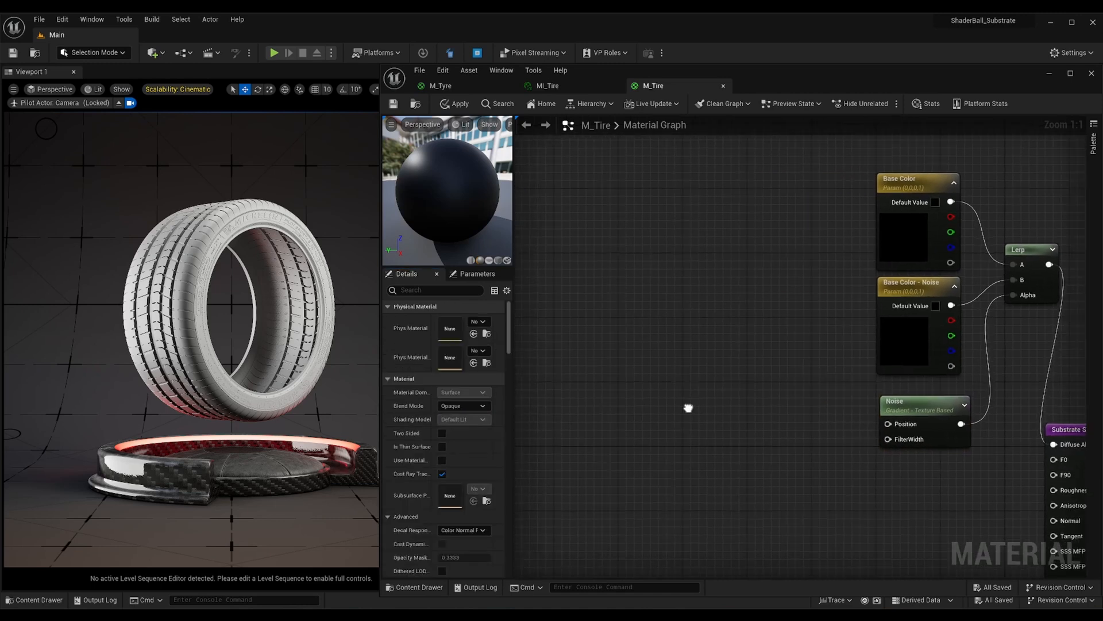
right_click(568, 365)
type("coord")
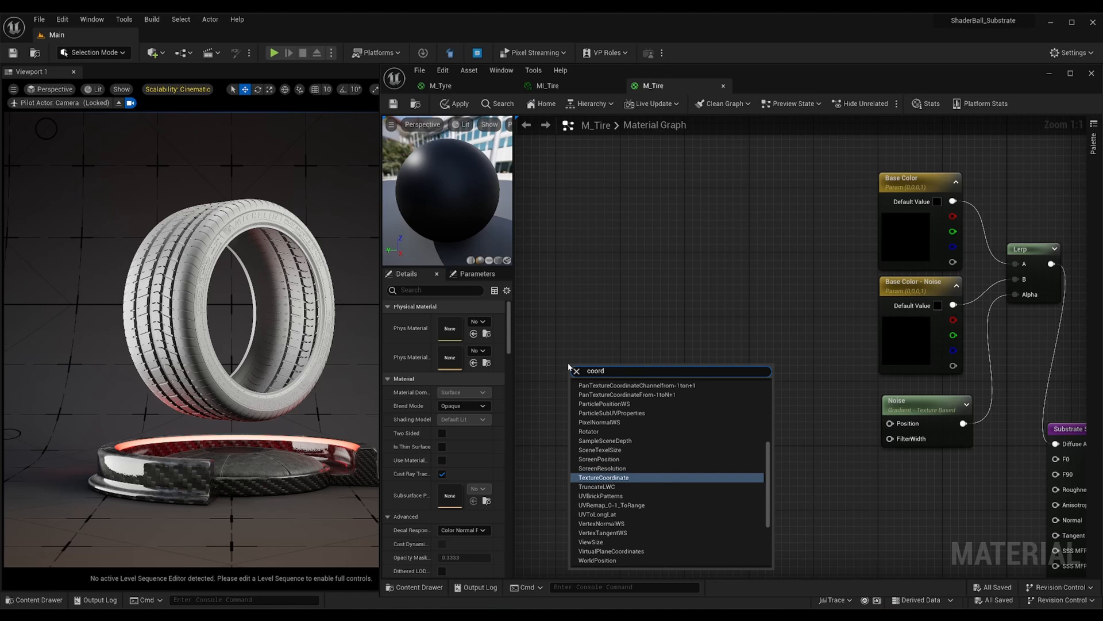
key("Return")
left_click_drag(652, 385, 692, 391)
type("*")
key("Return")
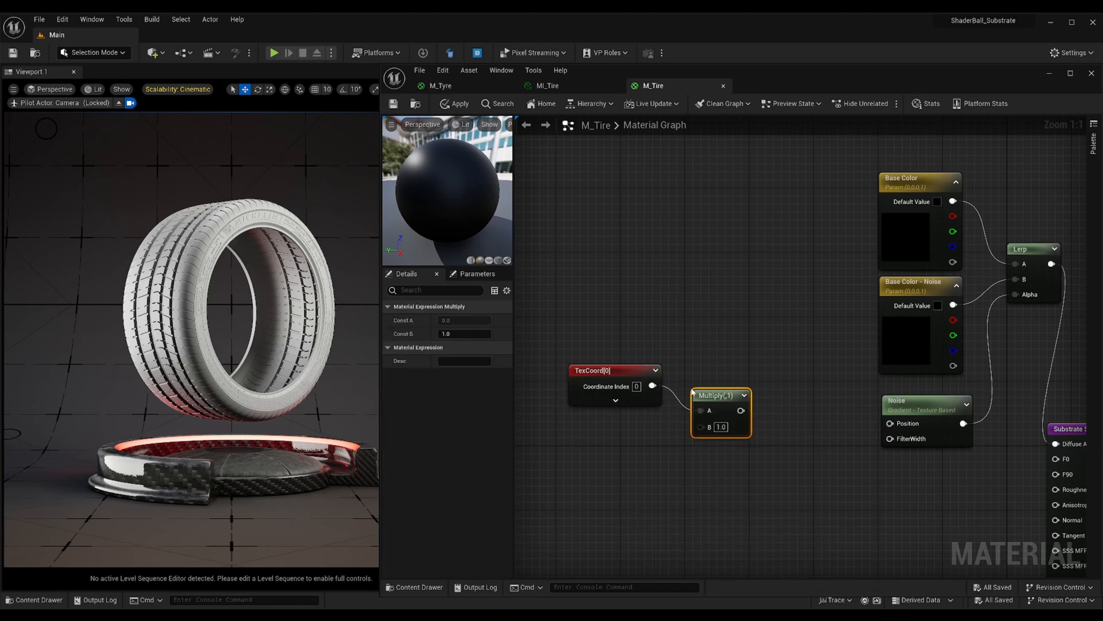
- Add a scalar Constant below the TexCoord node and convert it to a parameter named "Base Color - Noise Scale"
left_click(571, 459)
right_click(598, 463)
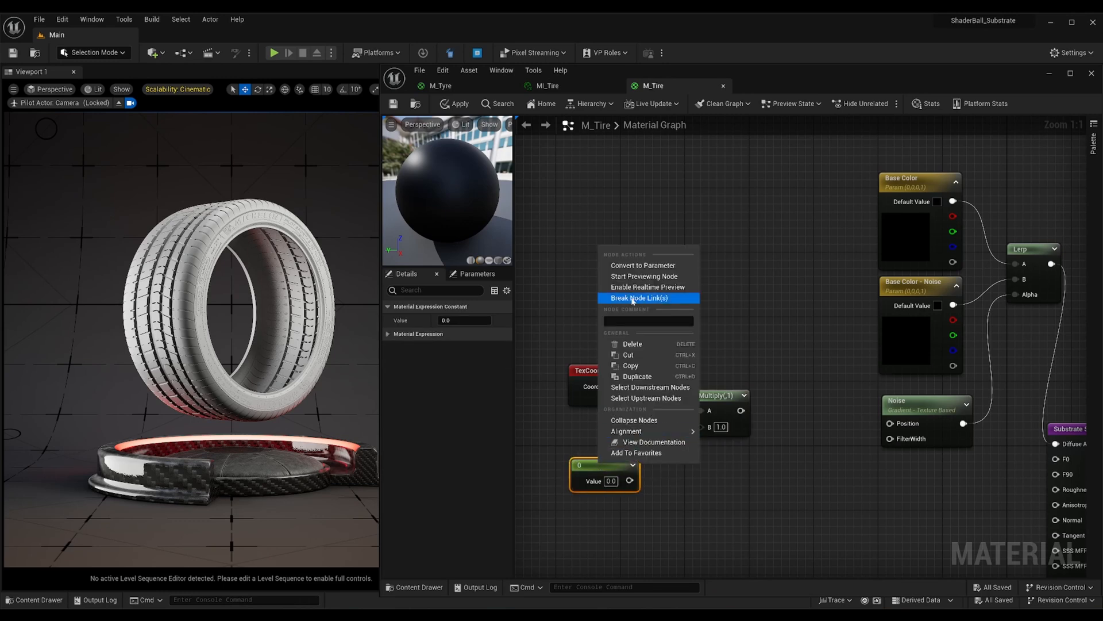
left_click(635, 268)
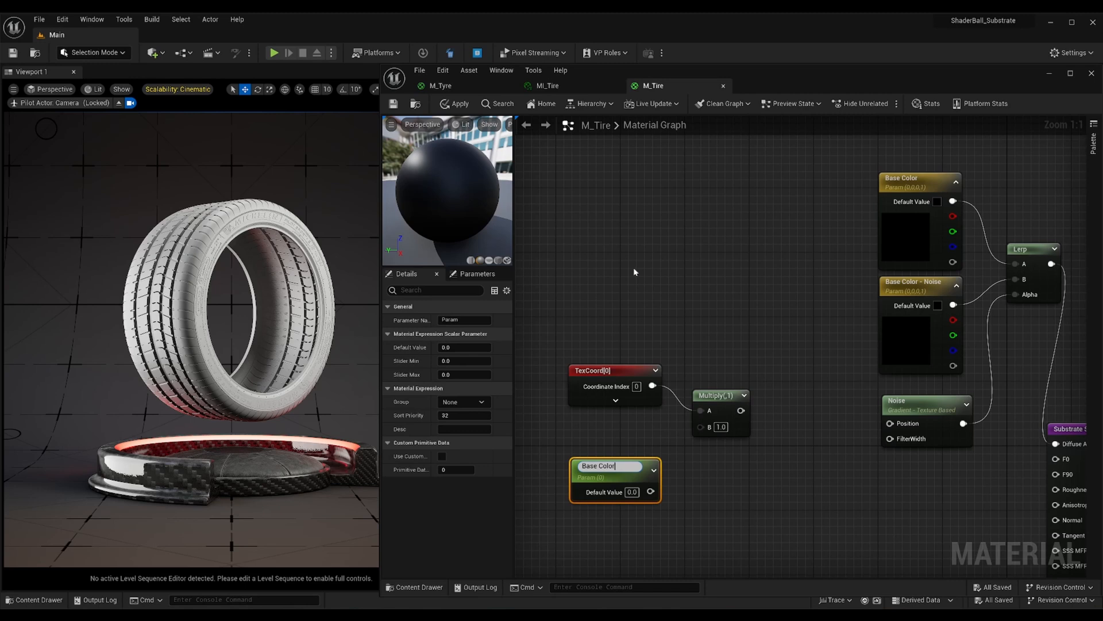
type("Base Color - Noise Scalee")
key("Return")
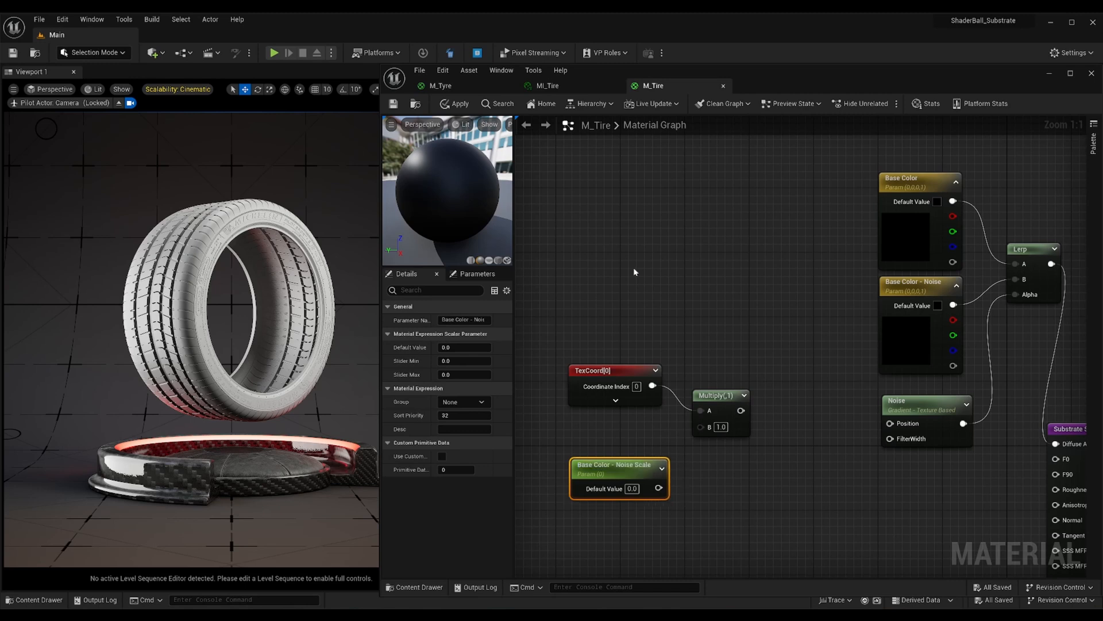
- Connect the Base Color - Noise Scale parameter to the Multiply's B input and set its default value to 200
left_click_drag(659, 488, 702, 426)
left_click(632, 489)
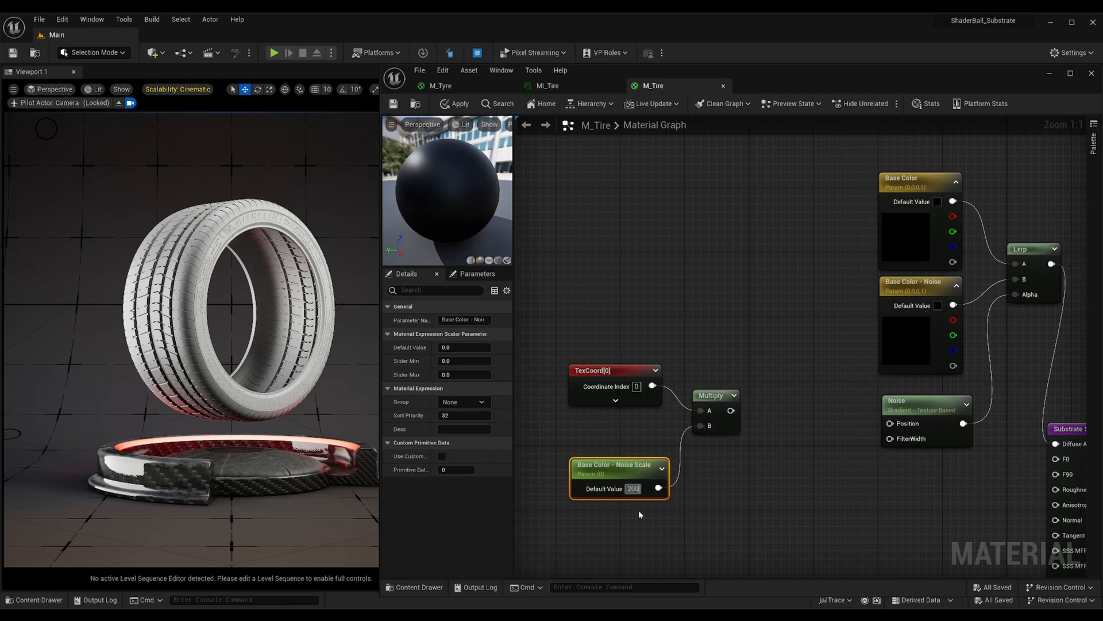
key("Return")
- Combine the Multiply result with a Constant of 0 through an AppendVector node and connect it to the Noise node's Position
left_click_drag(731, 410, 763, 412)
type("append")
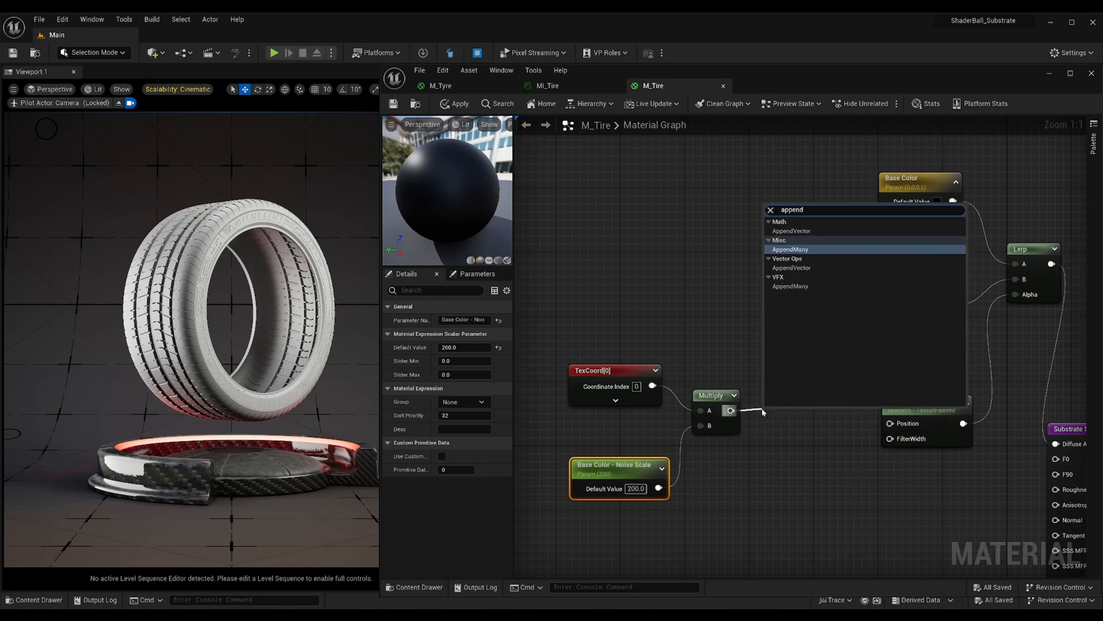
key("Up")
key("Return")
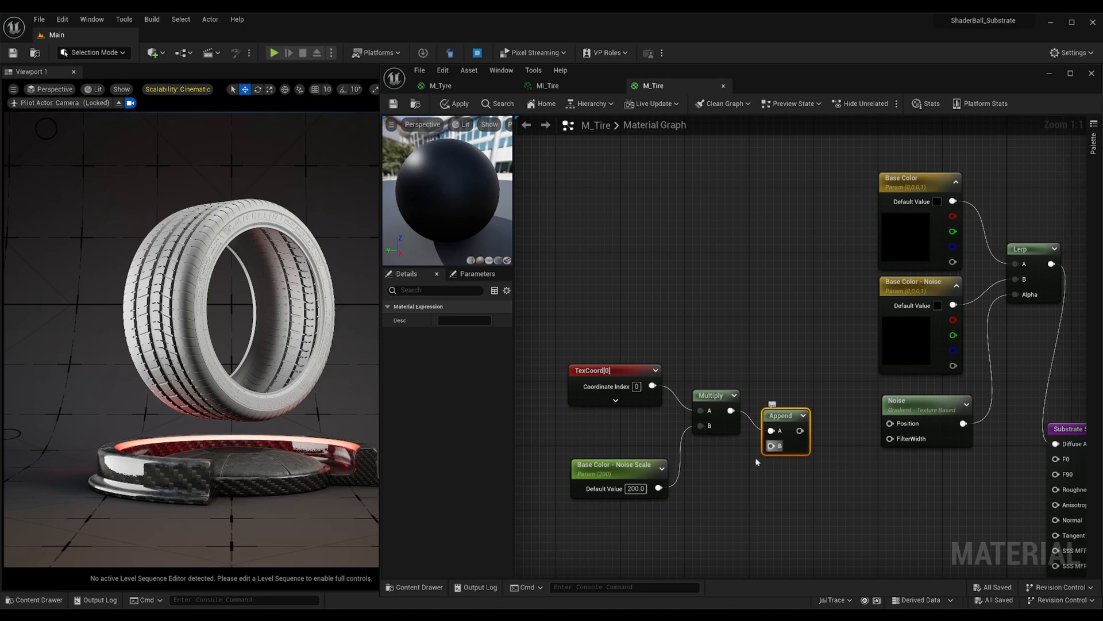
left_click(725, 476)
left_click_drag(771, 496, 891, 423)
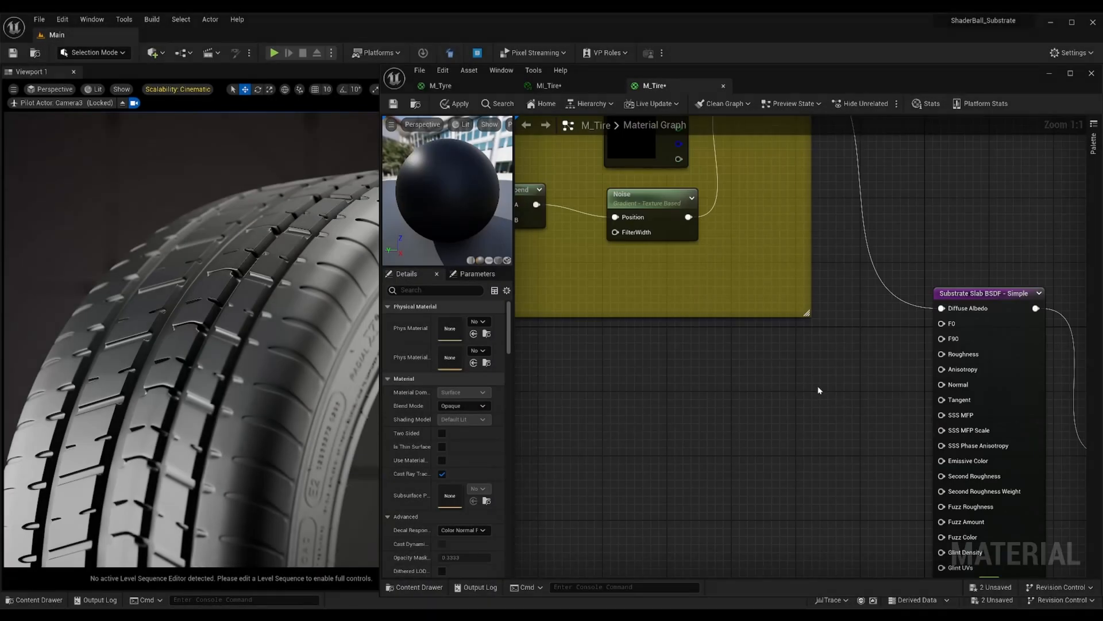
- Add a scalar Constant connected to the slab's F0 input and convert it to a parameter named Specular
left_click(791, 350)
left_click_drag(853, 373, 939, 323)
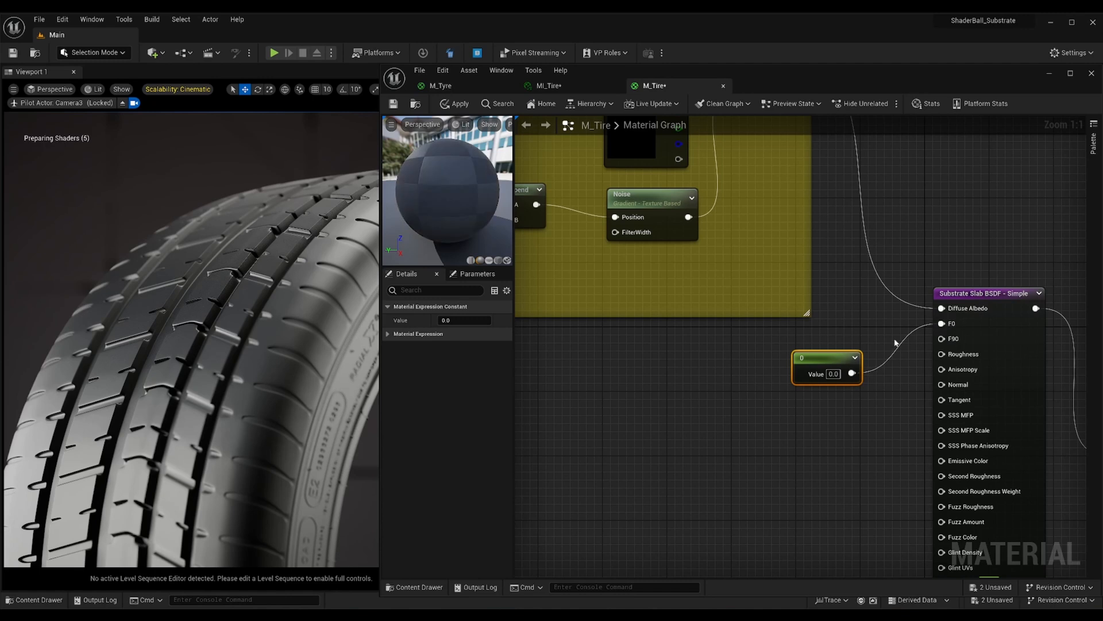
right_click(819, 362)
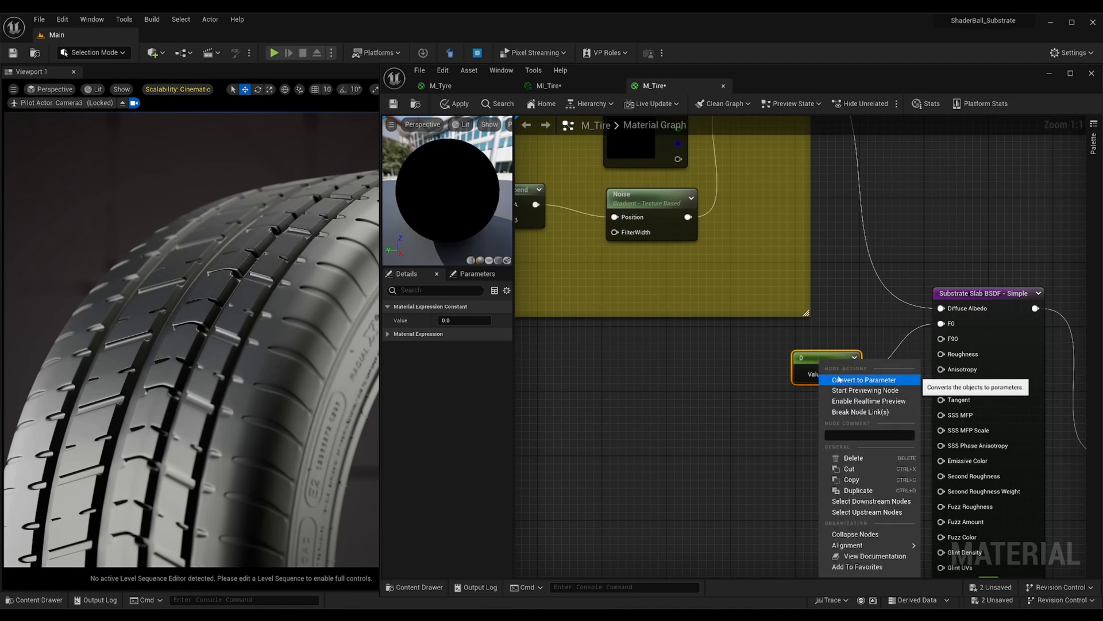
left_click(837, 378)
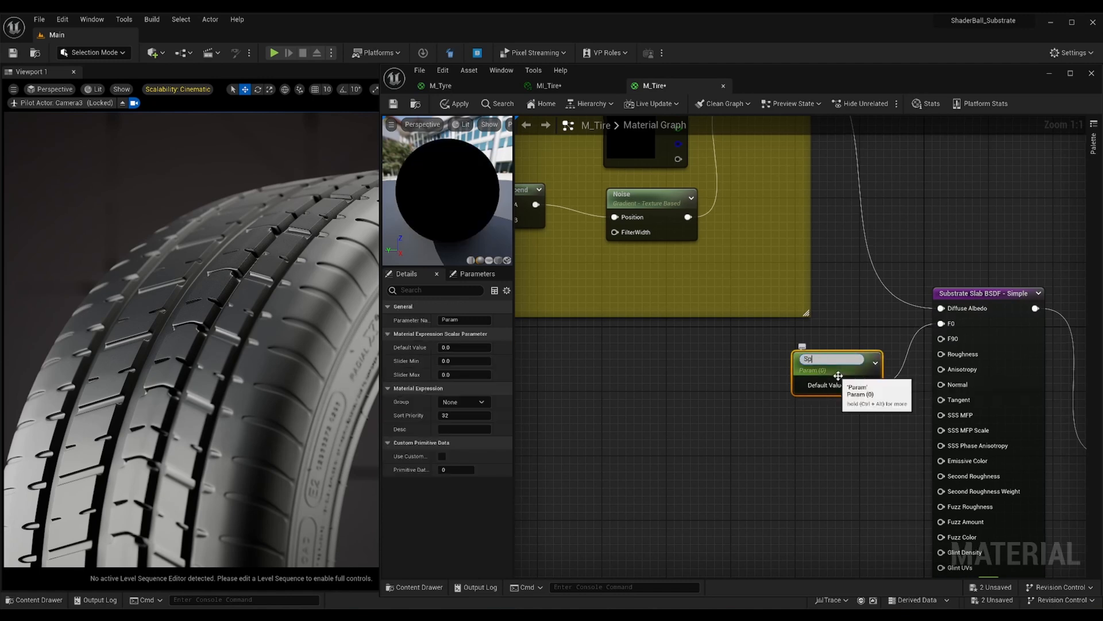
type("Specular")
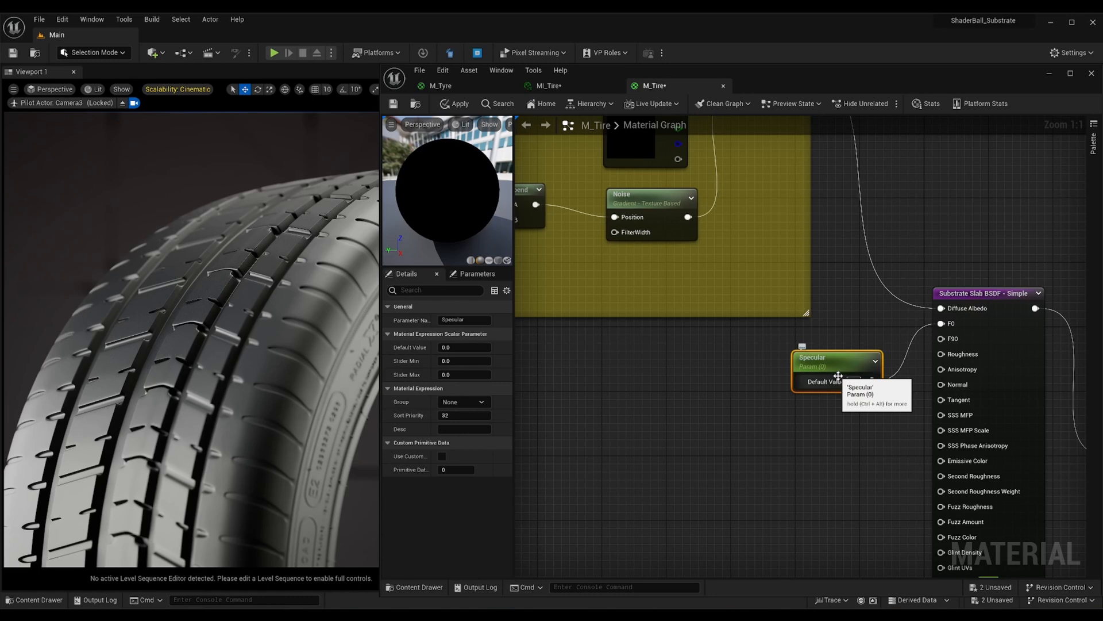
key("Return")
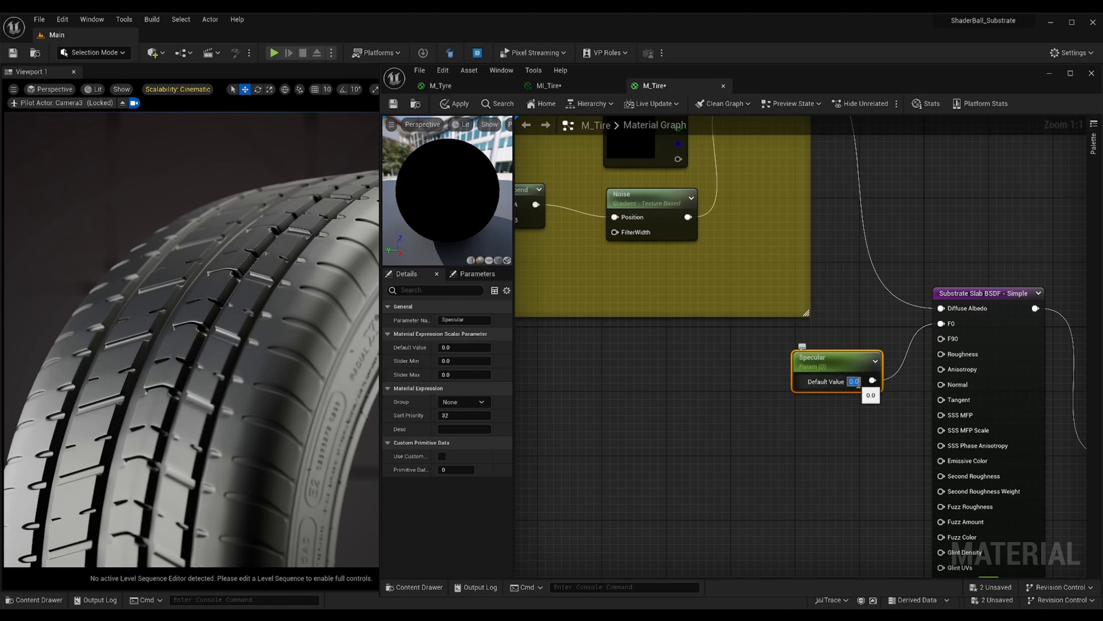
- Set the Specular parameter's default value to 0.02 and save the material
type("0.02")
key("Return")
left_click(826, 434)
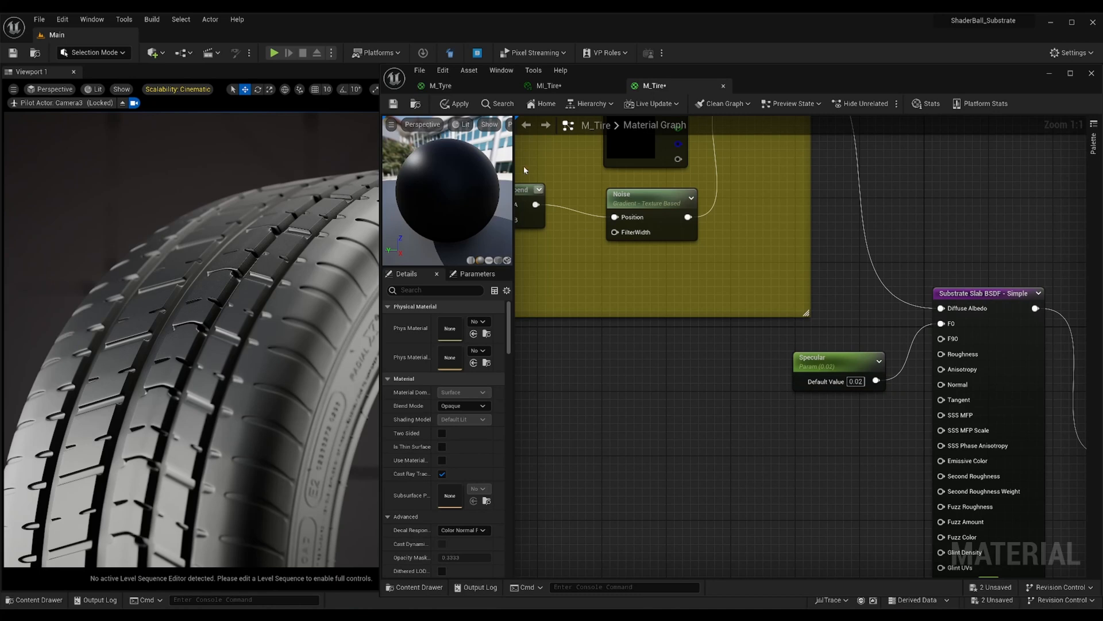
left_click(394, 104)
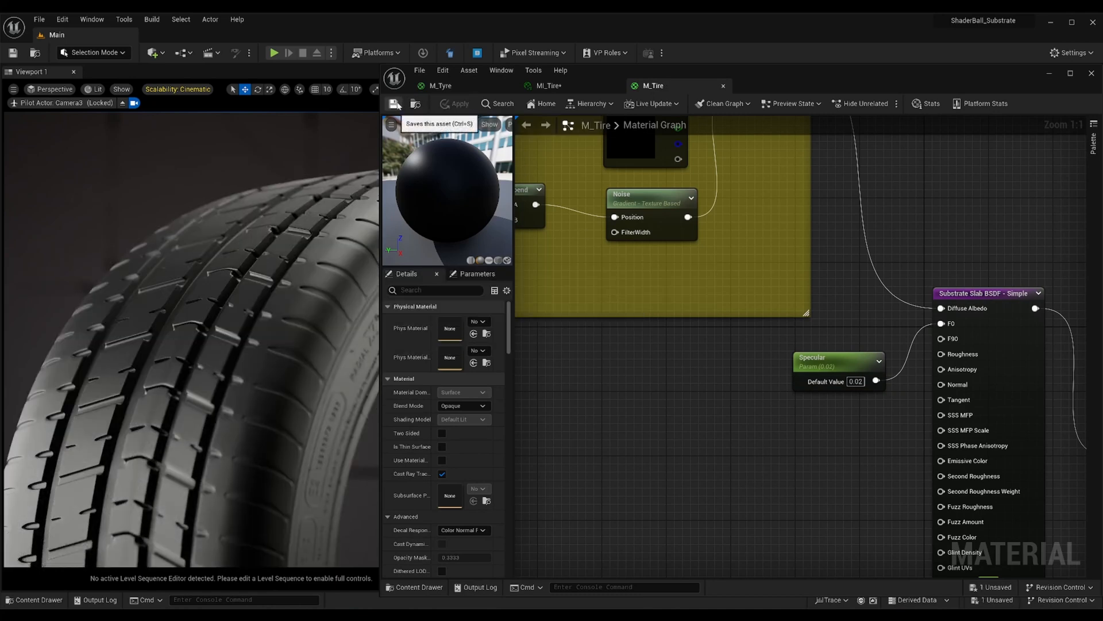
scroll(662, 415, "down", 1)
right_click_drag(662, 414, 816, 336)
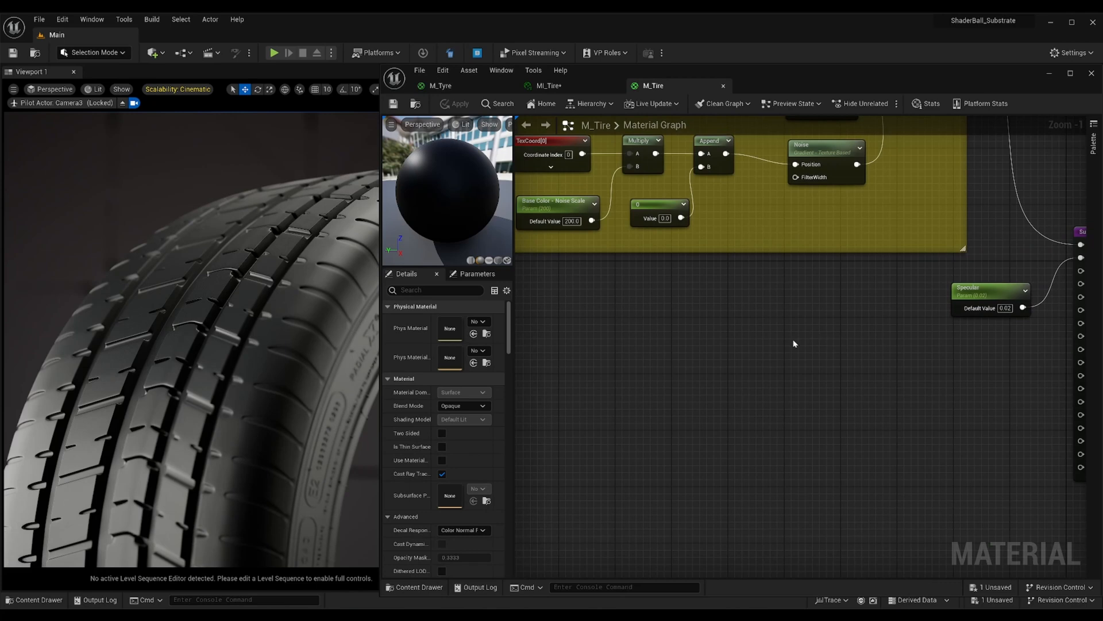
- Add a scalar parameter named Min Roughness in the empty graph area below the base color group
left_click(793, 343)
right_click(806, 339)
left_click(836, 361)
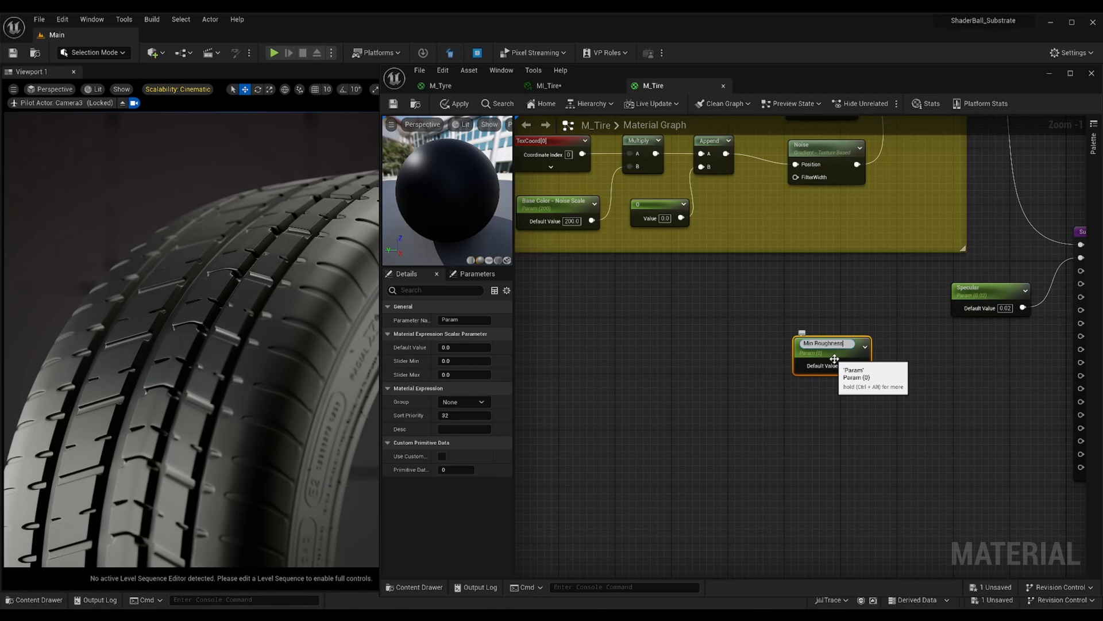
key("Return")
- Duplicate the Min Roughness parameter, place the copy directly below it and rename it Max Roughness
key("ctrl+d")
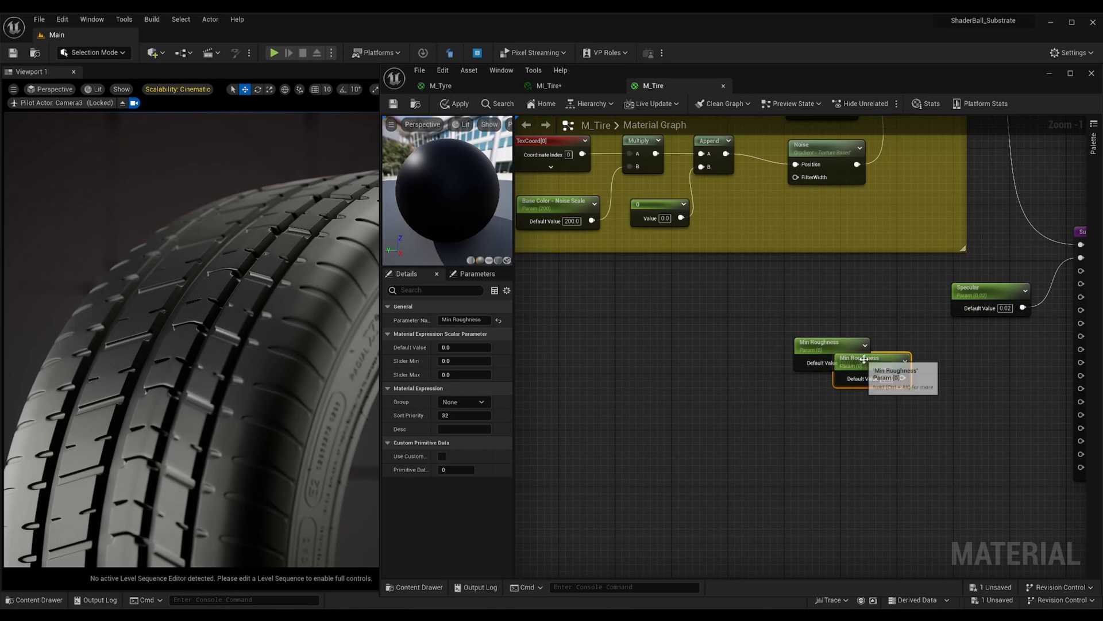
left_click_drag(869, 361, 824, 391)
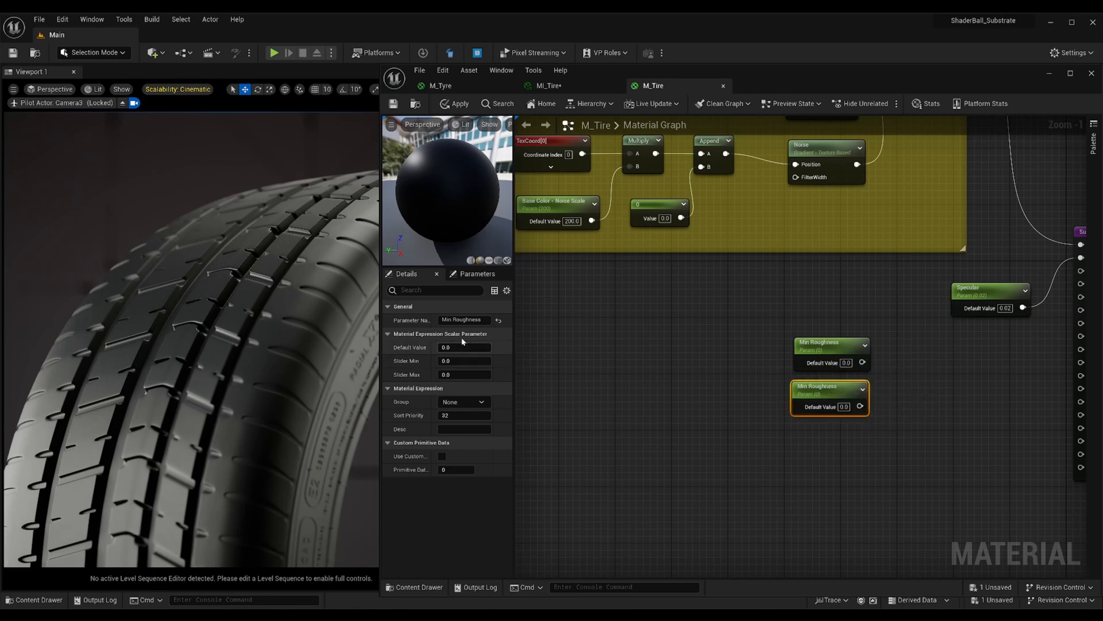
double_click(441, 319)
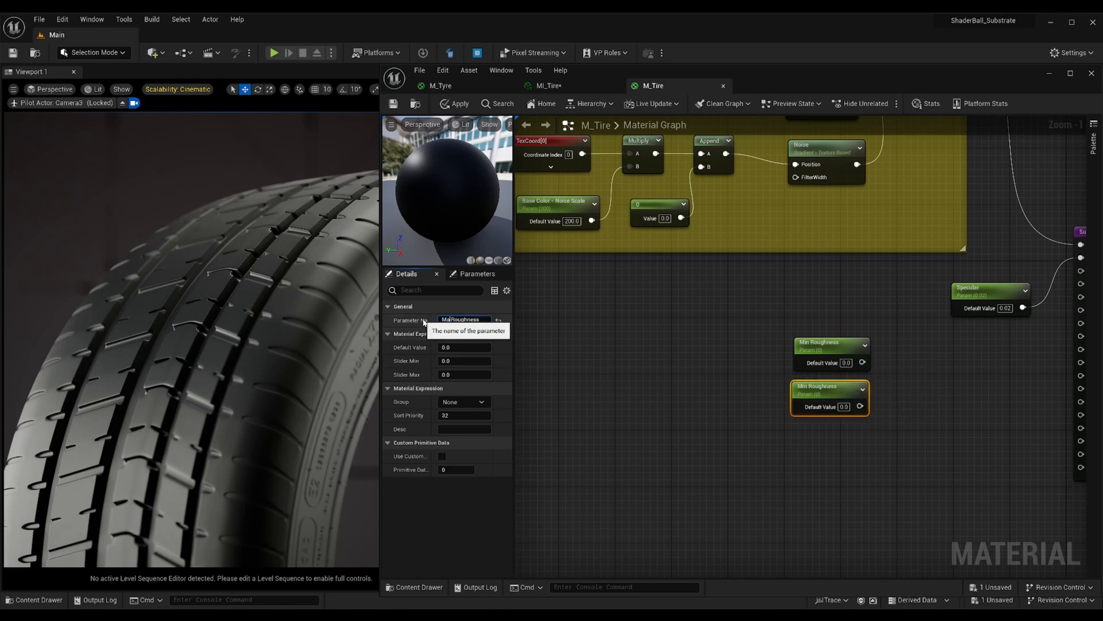
type("Macx")
key("BackSpace")
key("BackSpace")
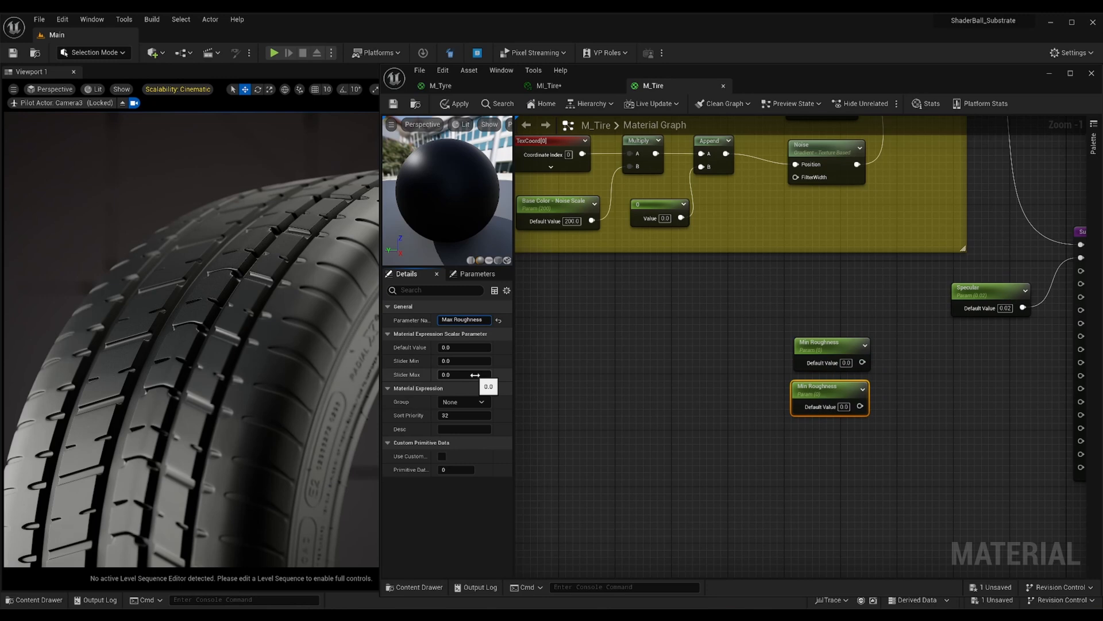
left_click(842, 376)
- Add a Lerp node with Min Roughness connected to A and Max Roughness connected to B
left_click_drag(861, 365, 912, 385)
type("lerp")
key("Return")
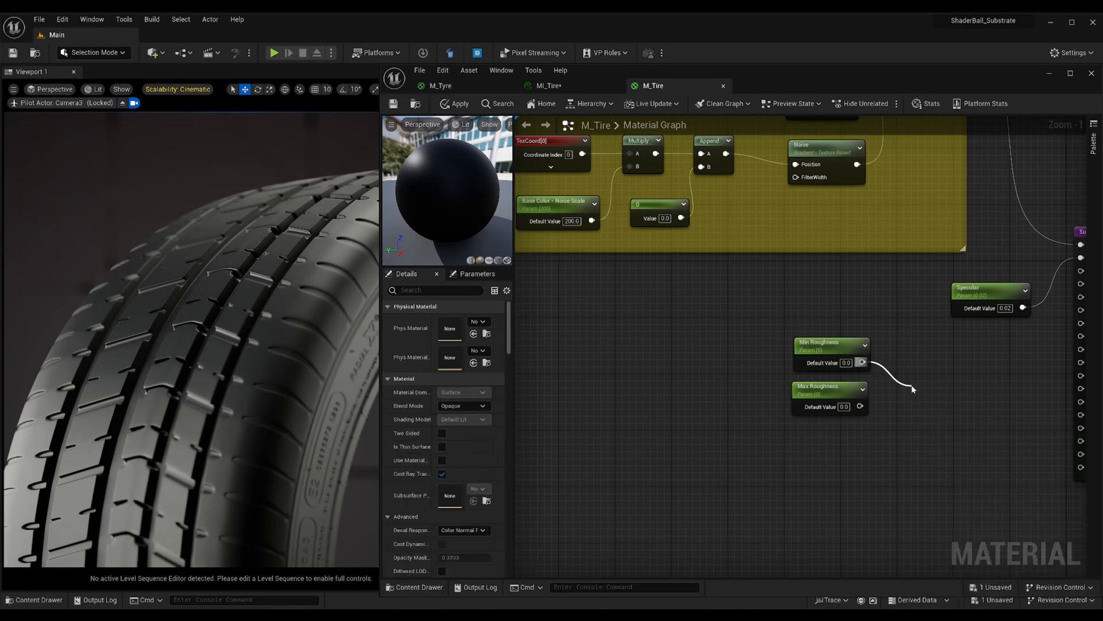
left_click_drag(861, 406, 929, 365)
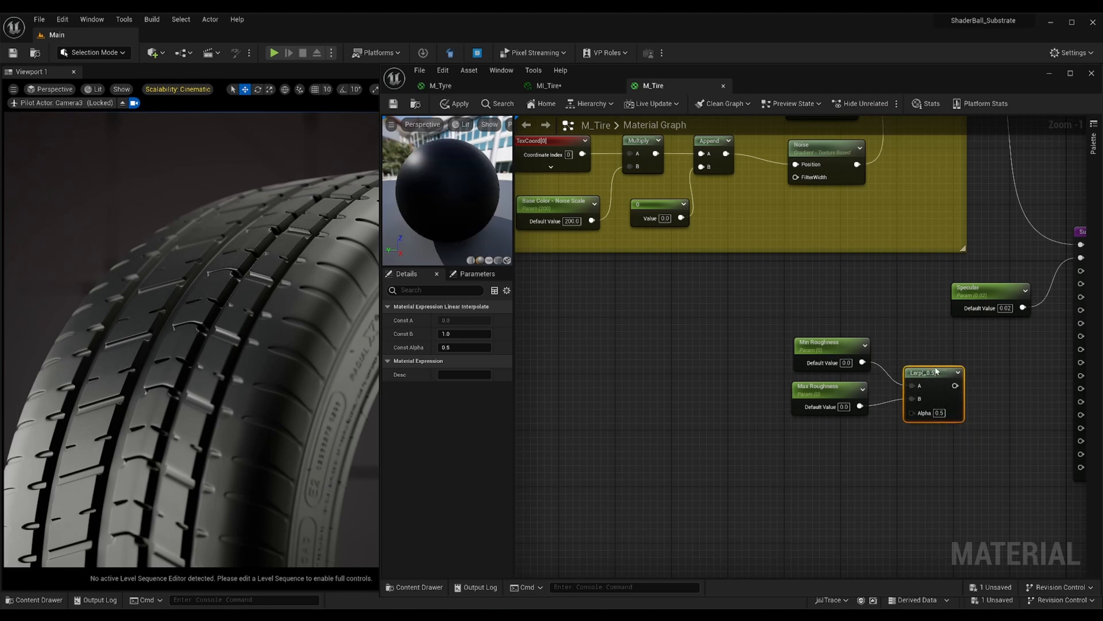
left_click(855, 451)
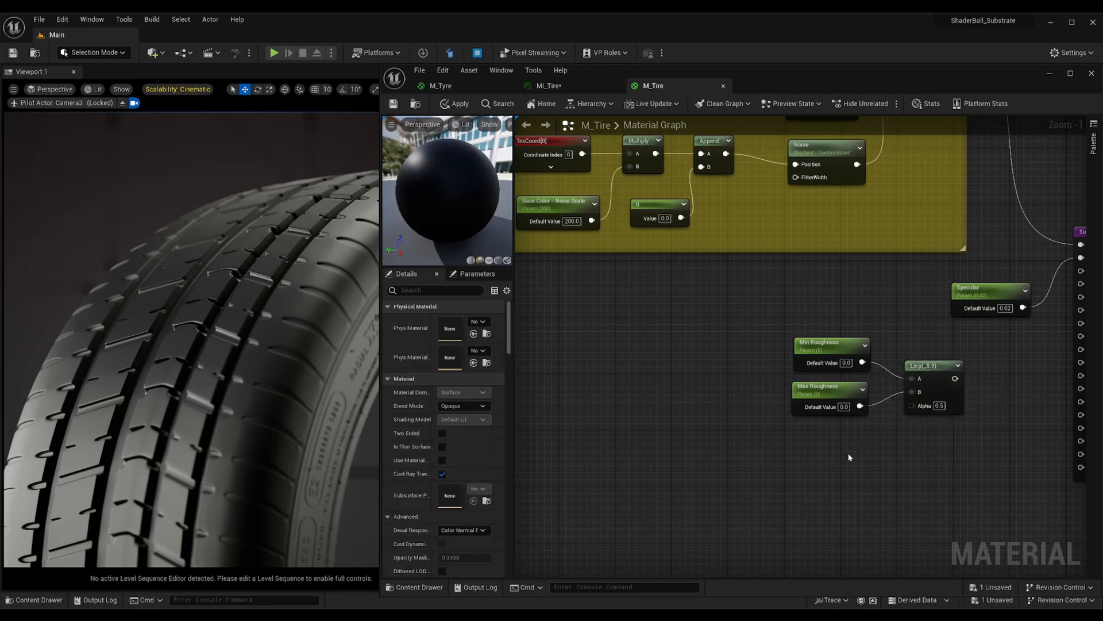
- Bring the Roughness texture into the graph as a Texture Sample and connect its RGB output to the Lerp's Alpha
left_click_drag(938, 92, 515, 84)
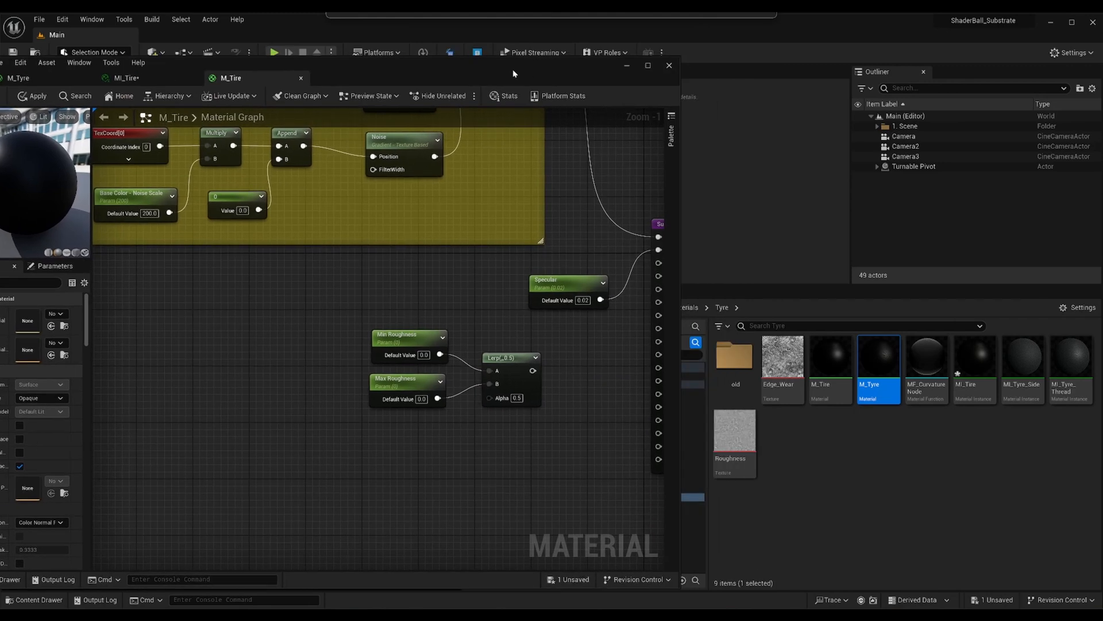
left_click_drag(739, 435, 376, 445)
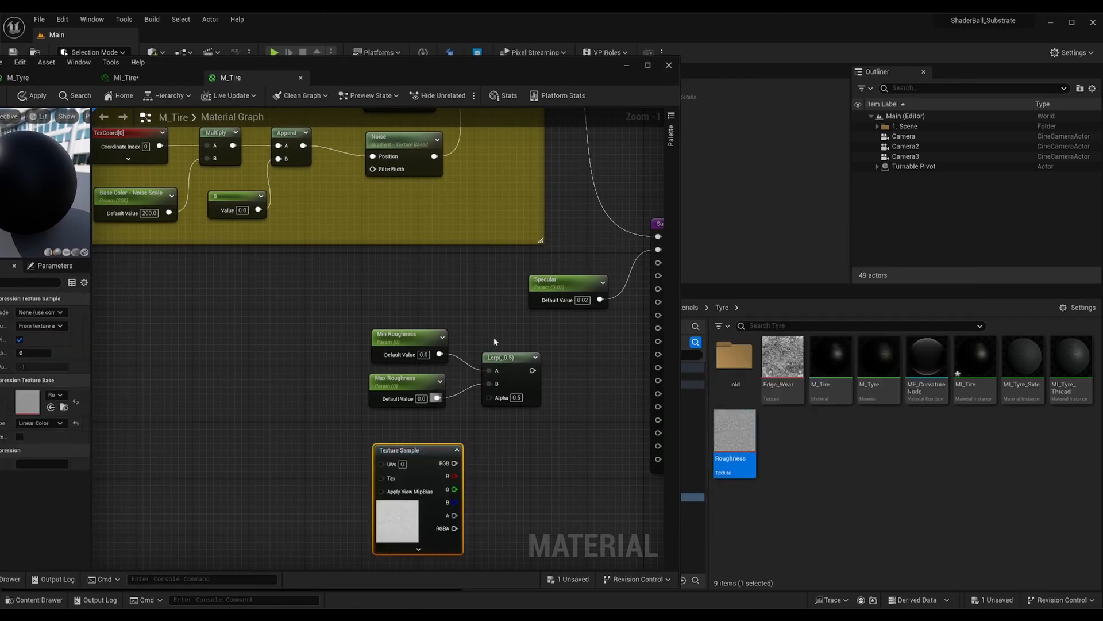
left_click_drag(417, 71, 840, 73)
left_click_drag(877, 466, 914, 404)
left_click_drag(828, 452, 823, 437)
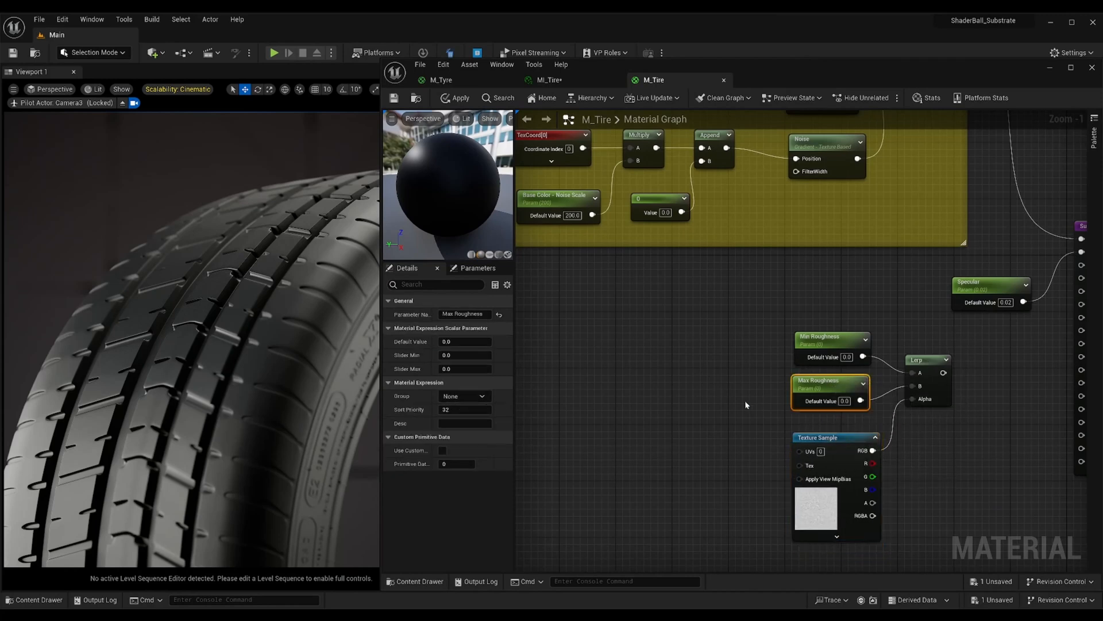
- Add a TextureCoordinate node beside the Texture Sample and connect it to input A of a new Multiply node
left_click(707, 411)
right_click_drag(708, 428, 800, 384)
right_click(674, 396)
type("coord")
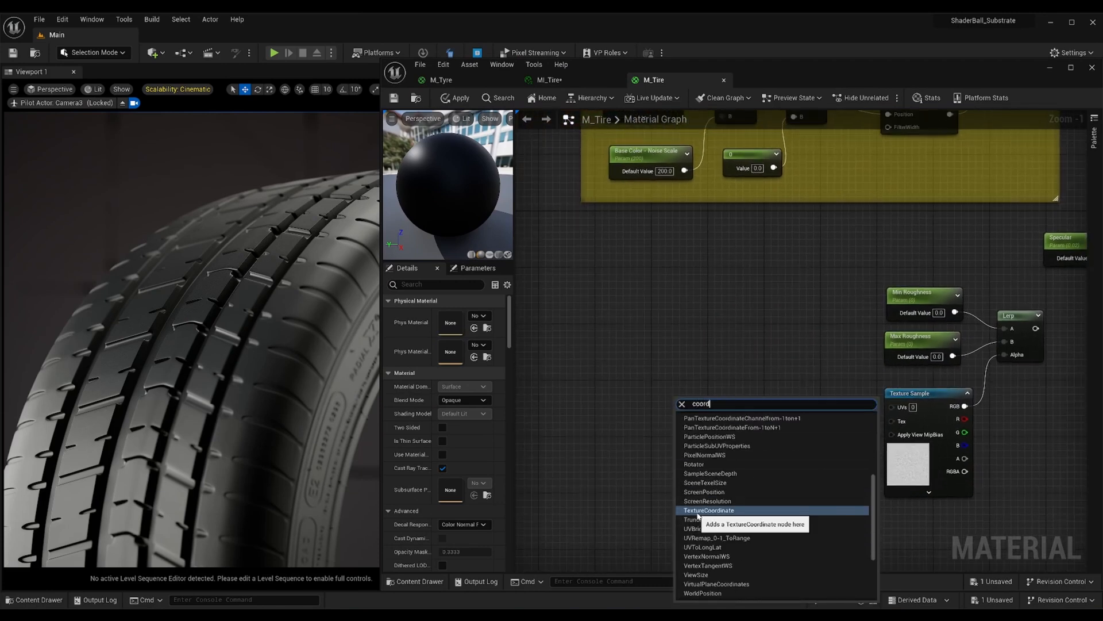
left_click(700, 511)
left_click_drag(722, 402, 755, 426)
type("multiply")
key("Return")
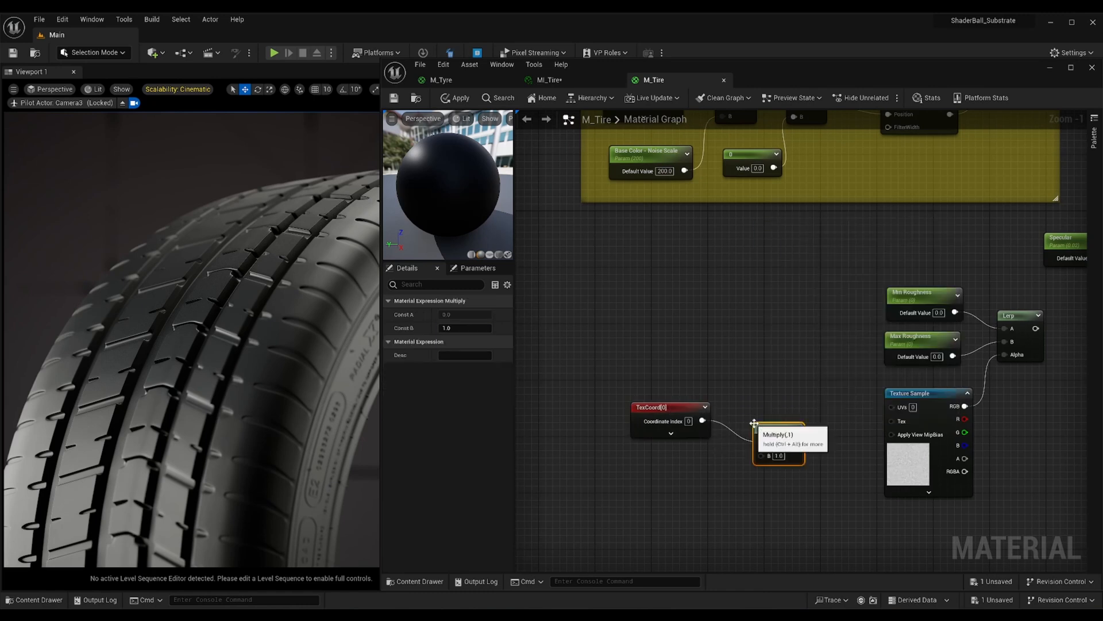
- Add a Constant, convert it to a parameter named Roughness Tex Scale and set its default value to 3
left_click(635, 480)
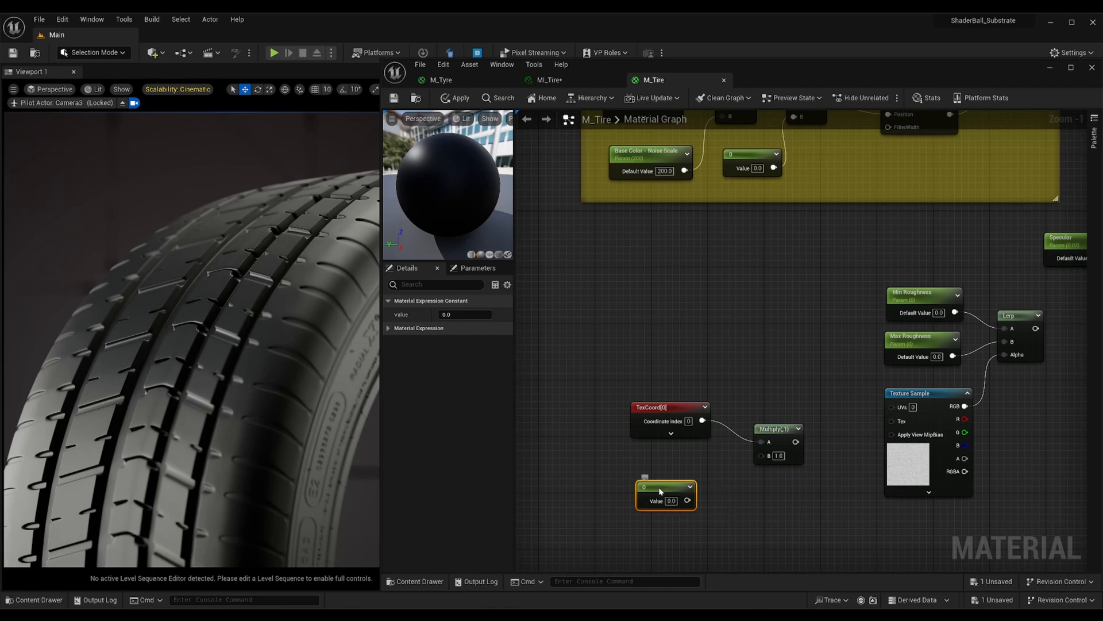
right_click(660, 488)
left_click(693, 293)
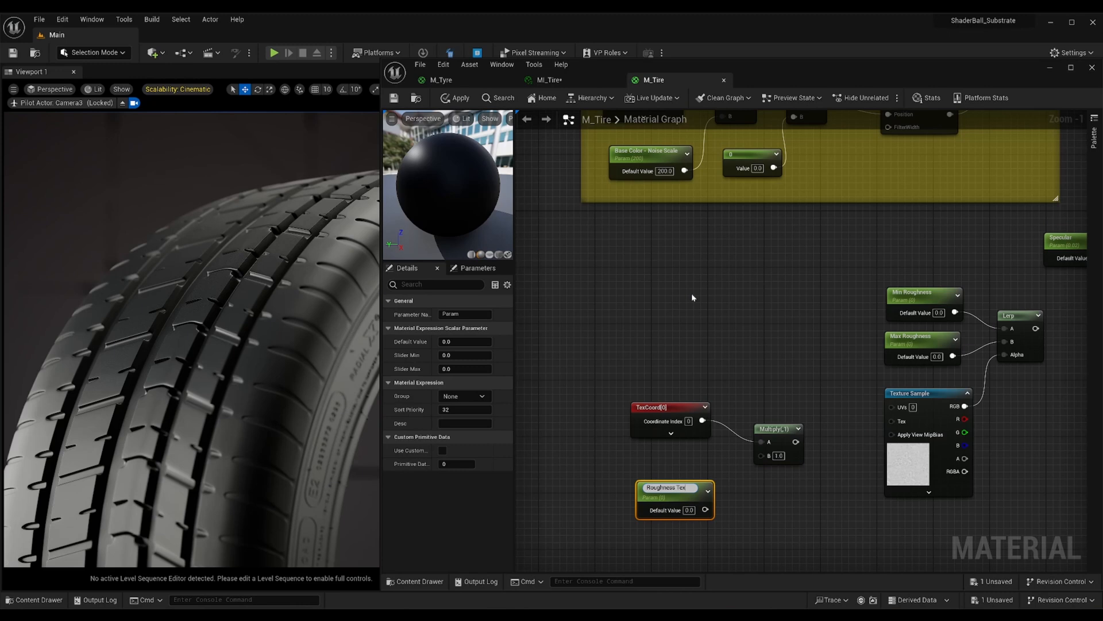
type("Roughness Tex Scale")
key("Return")
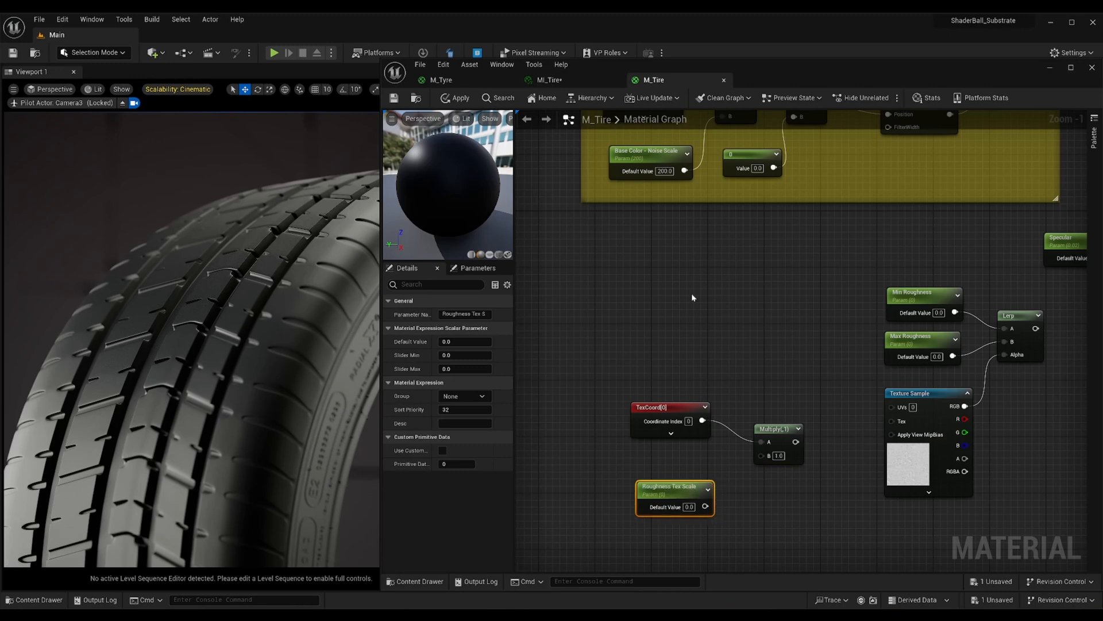
left_click(689, 507)
type("3")
key("Return")
- Connect Roughness Tex Scale to the Multiply's B, feed the Multiply into the Texture Sample's UVs and tidy the nodes
left_click_drag(705, 506, 889, 413)
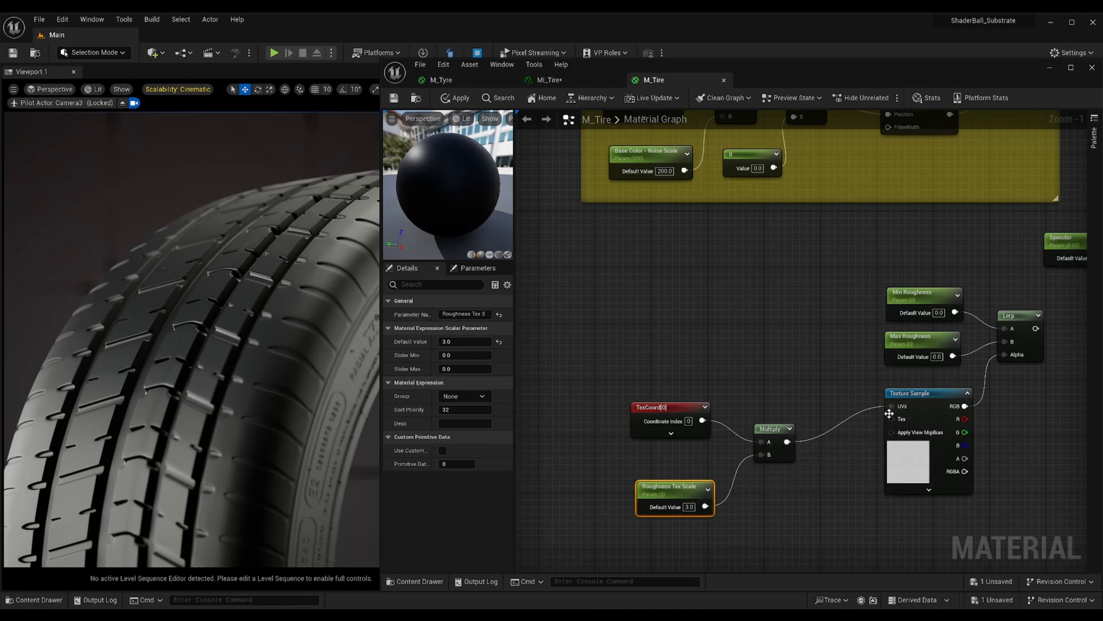
left_click(670, 416)
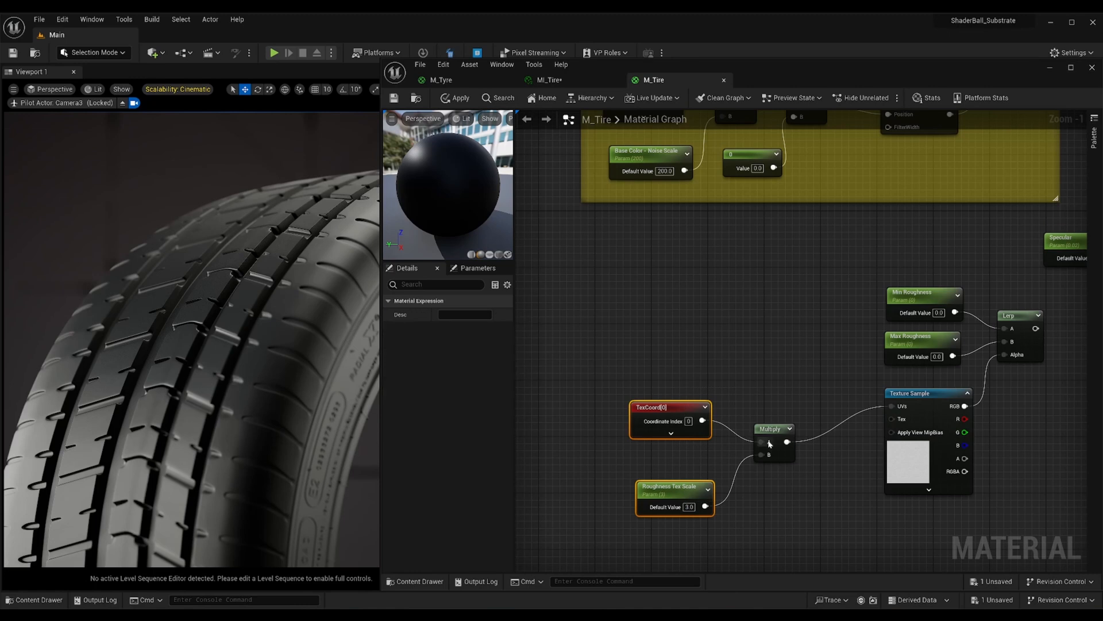
left_click_drag(717, 437, 758, 494)
left_click_drag(776, 442, 829, 406)
- Connect the Lerp output to the Substrate slab's Roughness input and apply the material changes
right_click_drag(991, 444, 730, 457)
left_click_drag(768, 349, 906, 255)
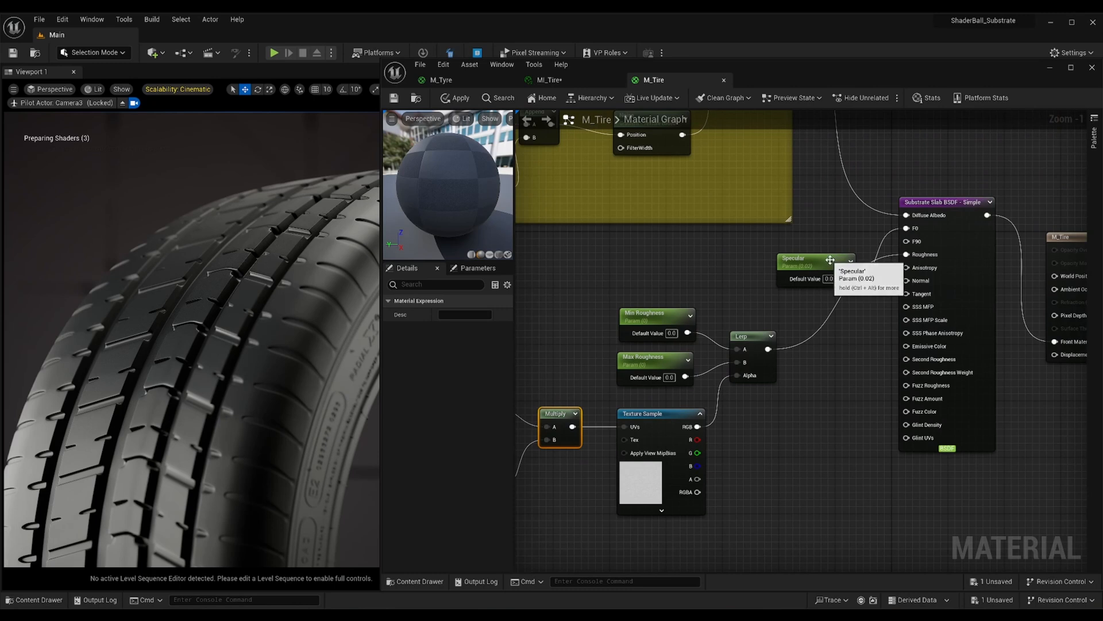
left_click_drag(804, 260, 777, 245)
left_click(454, 97)
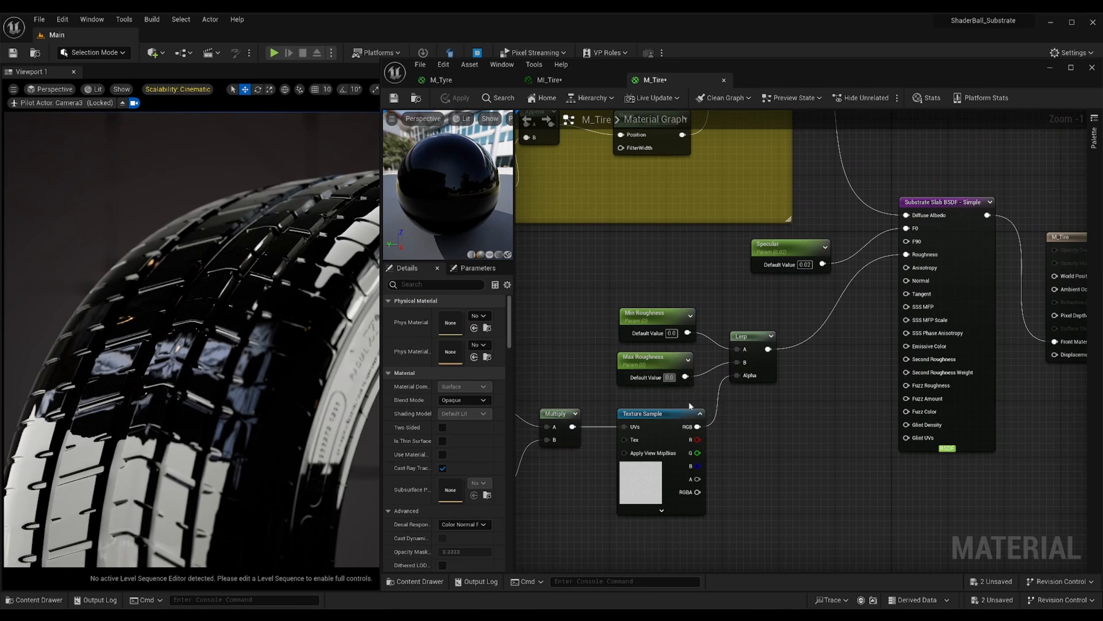
key("ctrl+z")
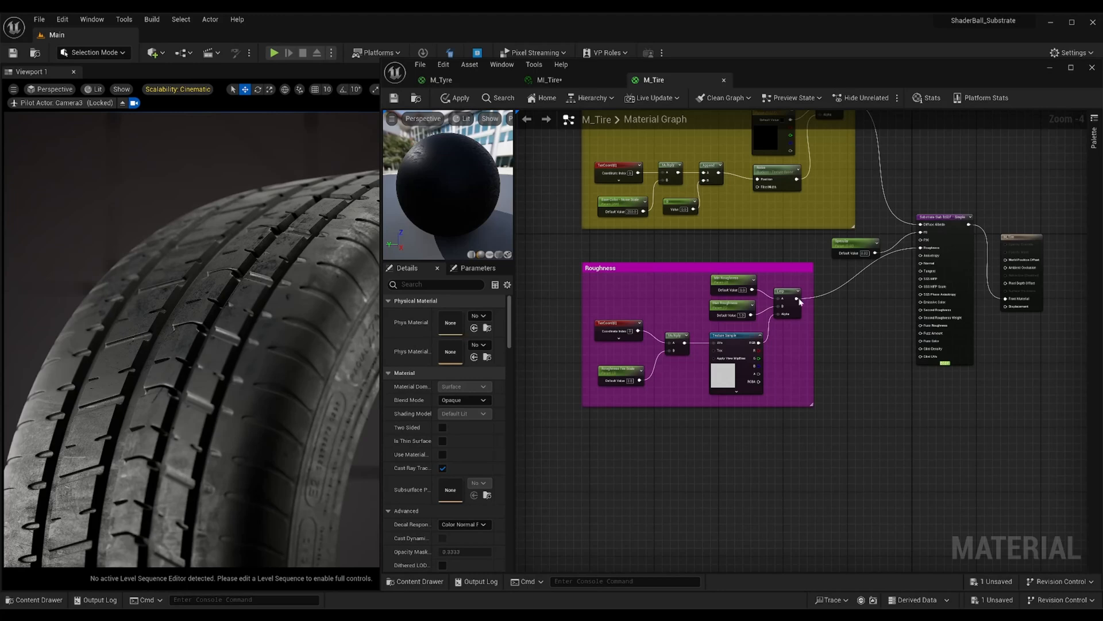
- Copy the base color noise chain from TexCoord through Noise and place the copy below the Roughness group
right_click_drag(799, 298, 814, 362)
scroll(614, 253, "up", 2)
left_click_drag(596, 205, 881, 294)
key("ctrl+c")
key("ctrl+v")
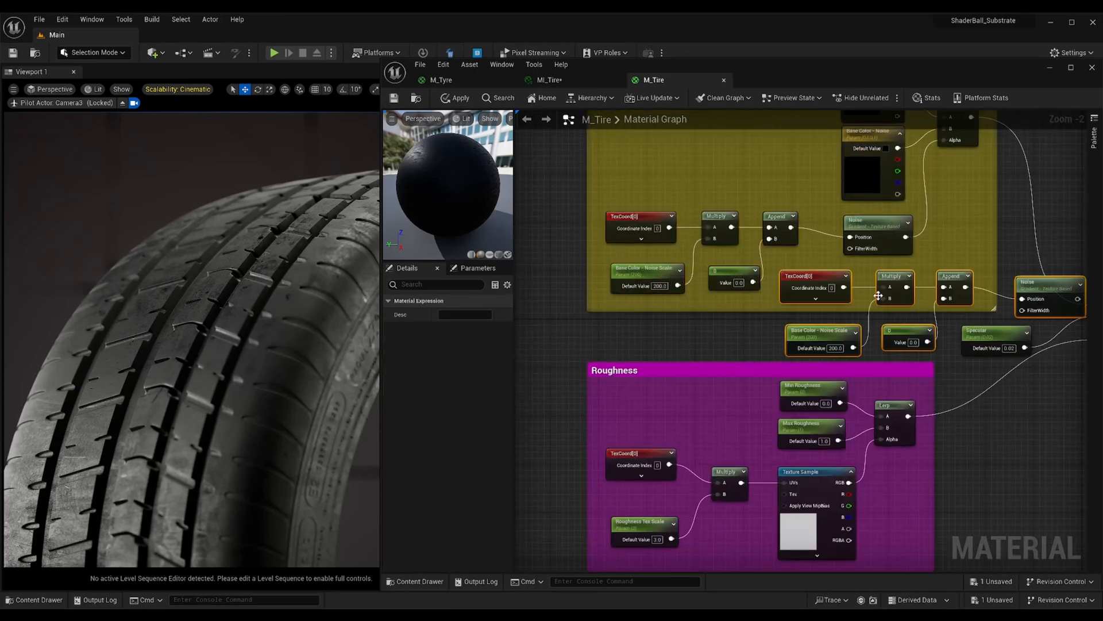
scroll(881, 294, "down", 2)
right_click_drag(931, 361, 874, 272)
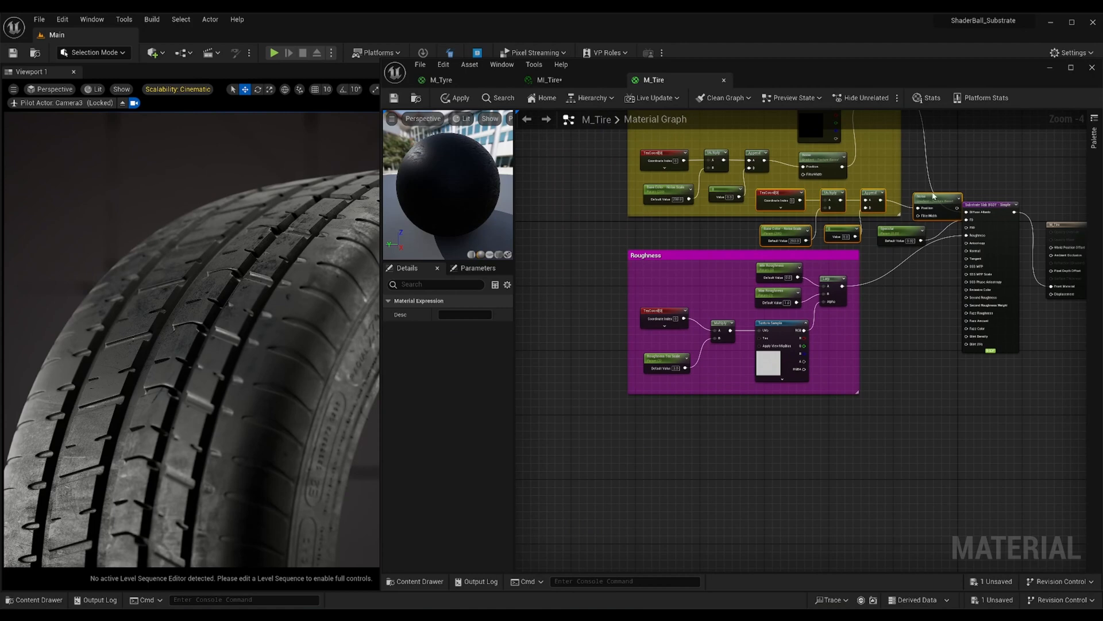
left_click_drag(933, 195, 765, 437)
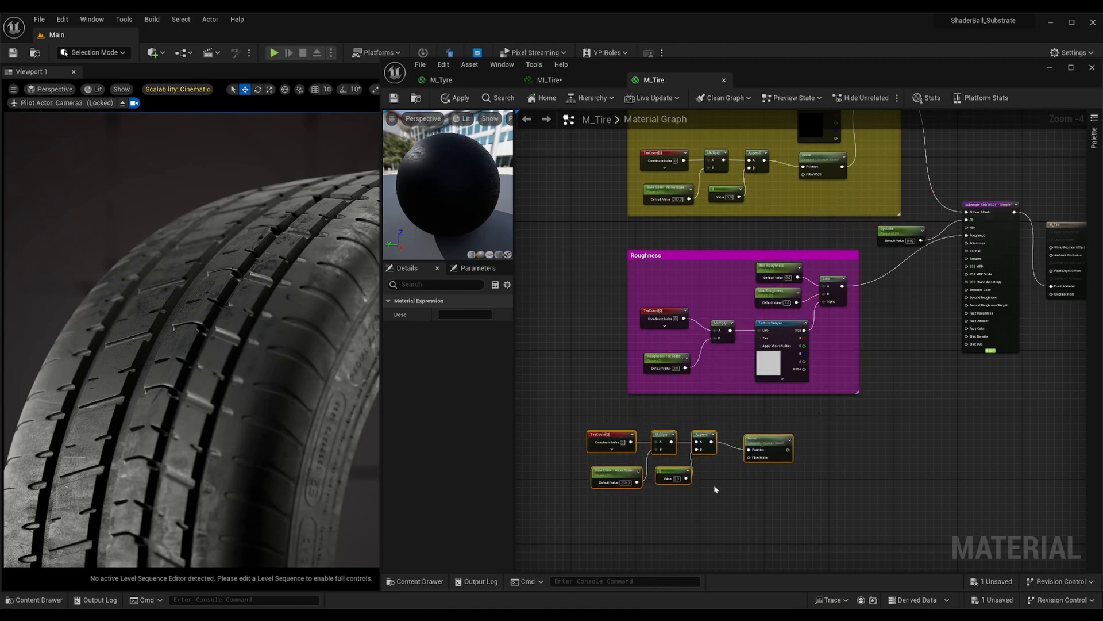
- Rename the copied Base Color - Noise Scale parameter to Noise Normal Scale
left_click(611, 476)
scroll(610, 476, "up", 3)
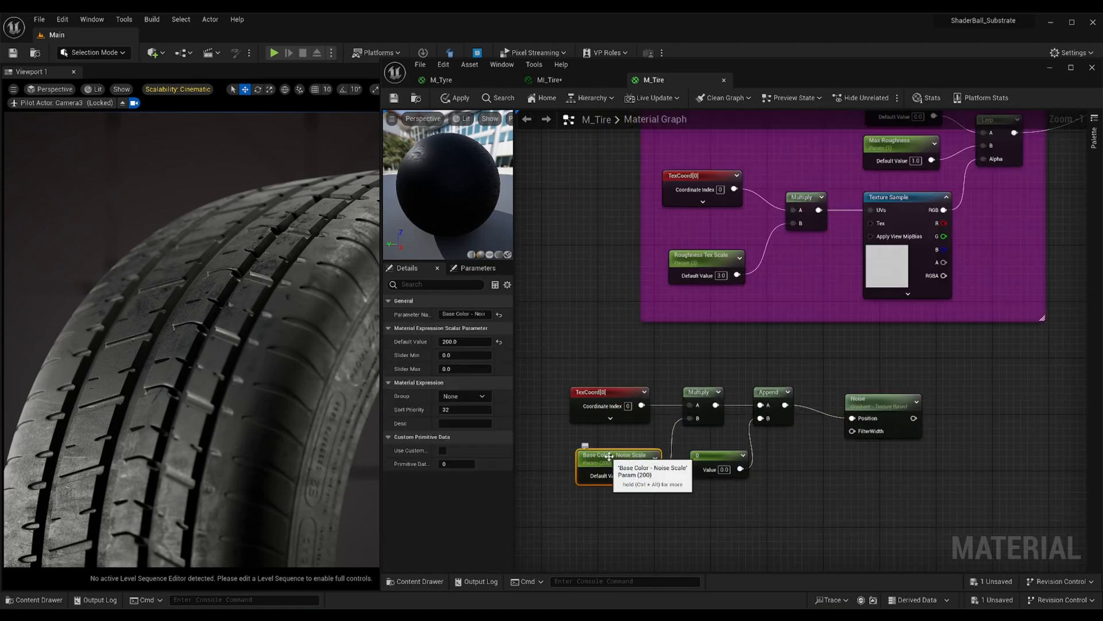
left_click(469, 315)
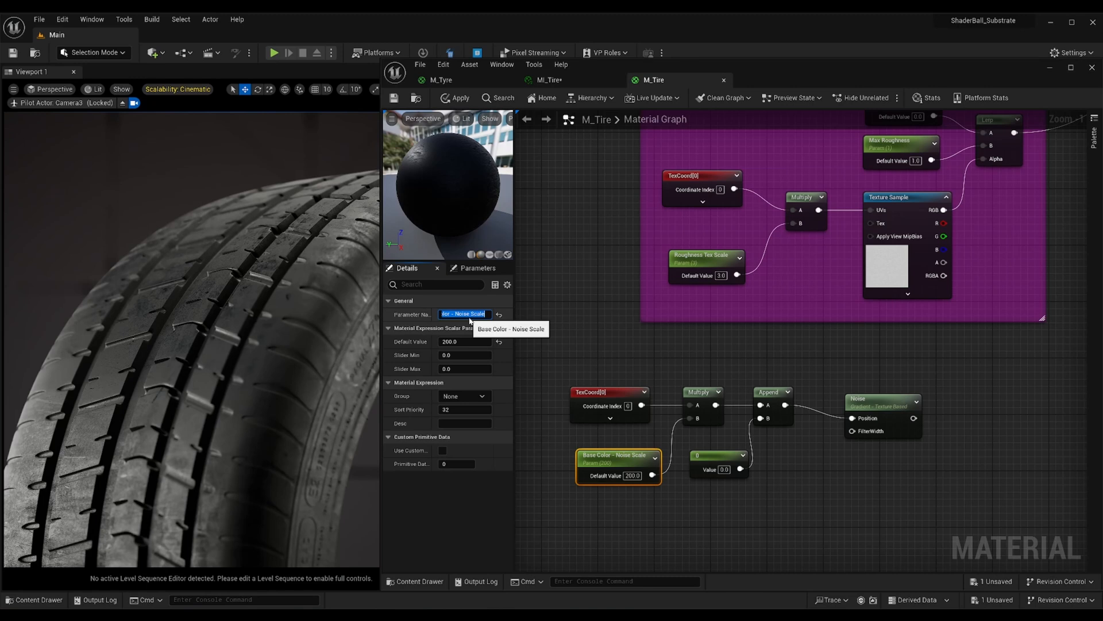
type("No")
type("ise Normal Scale")
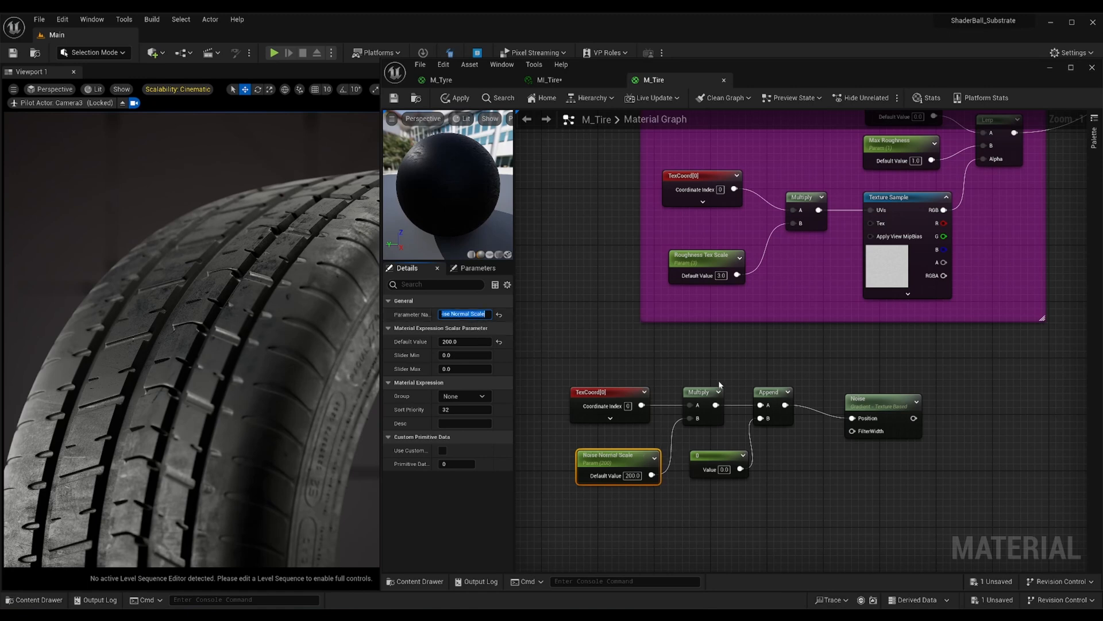
- Add a Multiply node with the copied Noise node's output connected to its A input
right_click_drag(962, 446, 735, 385)
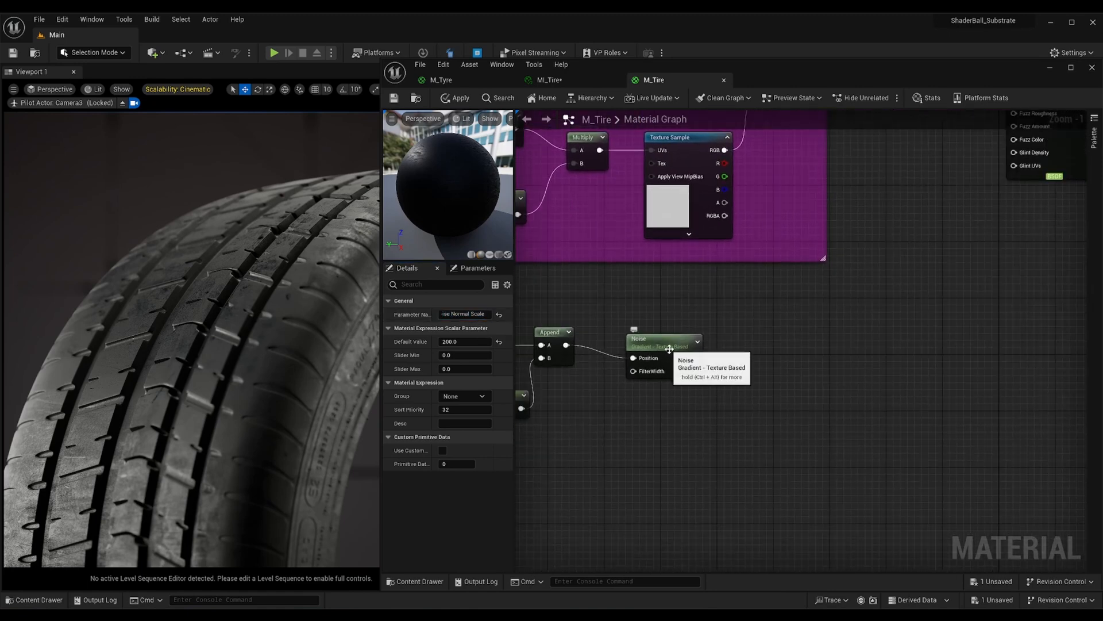
left_click_drag(660, 345, 718, 346)
type("*")
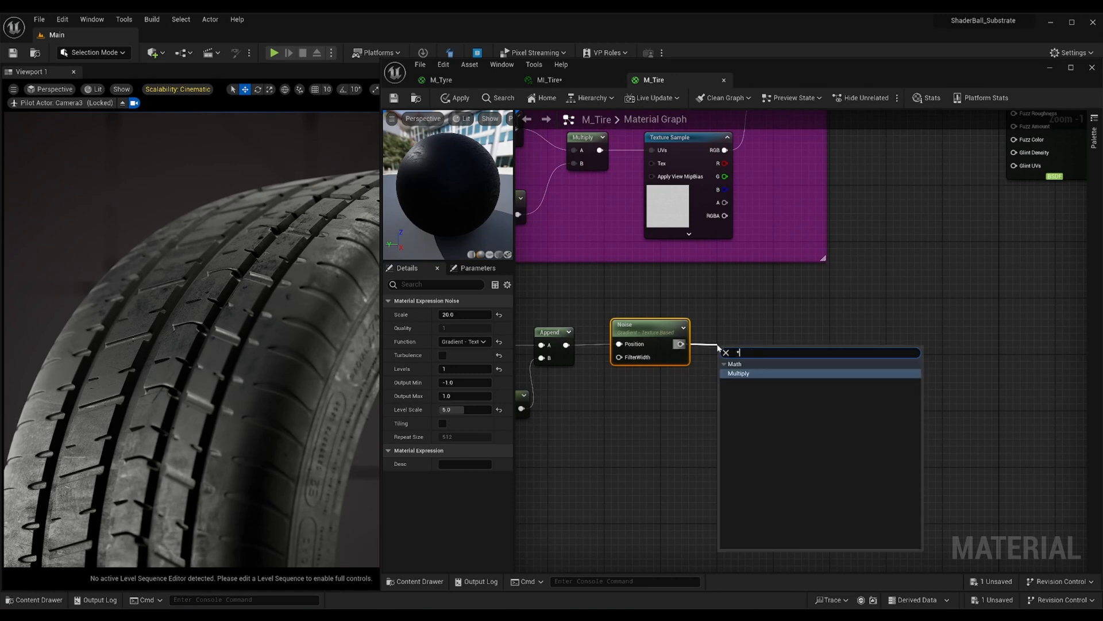
key("Return")
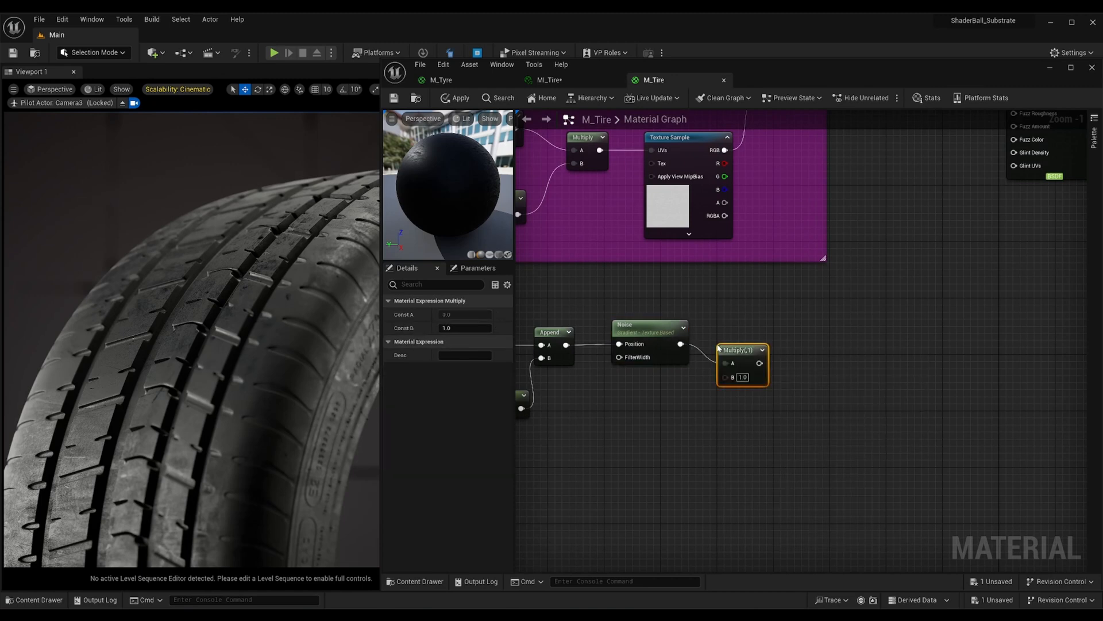
- Add a Constant below the copied Noise node and convert it to a parameter named Noise Normal Intensity
left_click(615, 419)
right_click(639, 424)
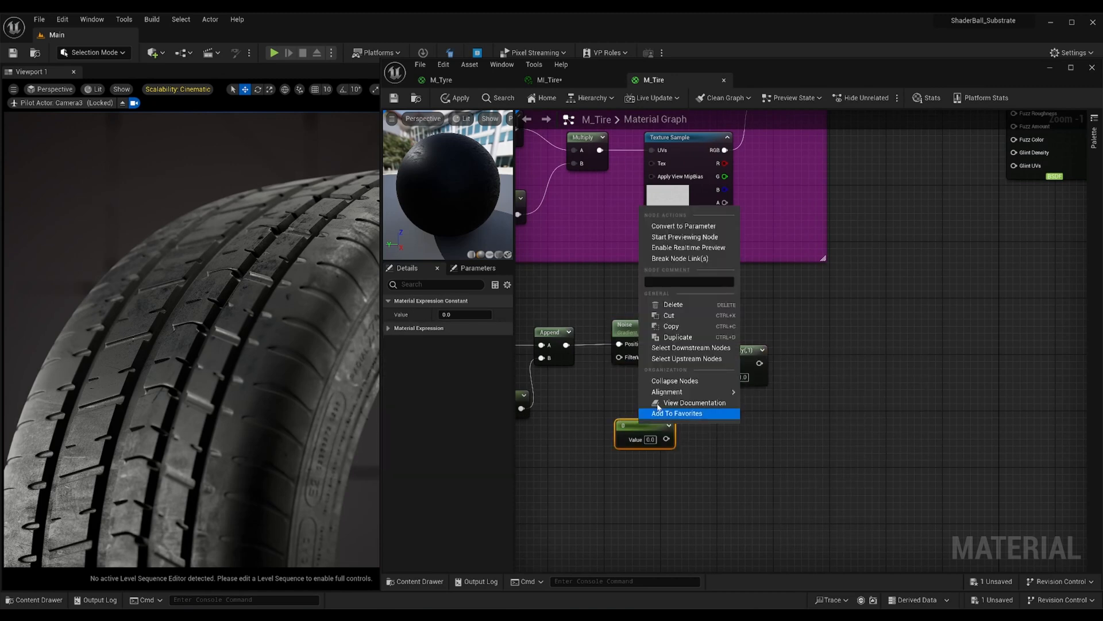
left_click(683, 226)
type("Noise Norma")
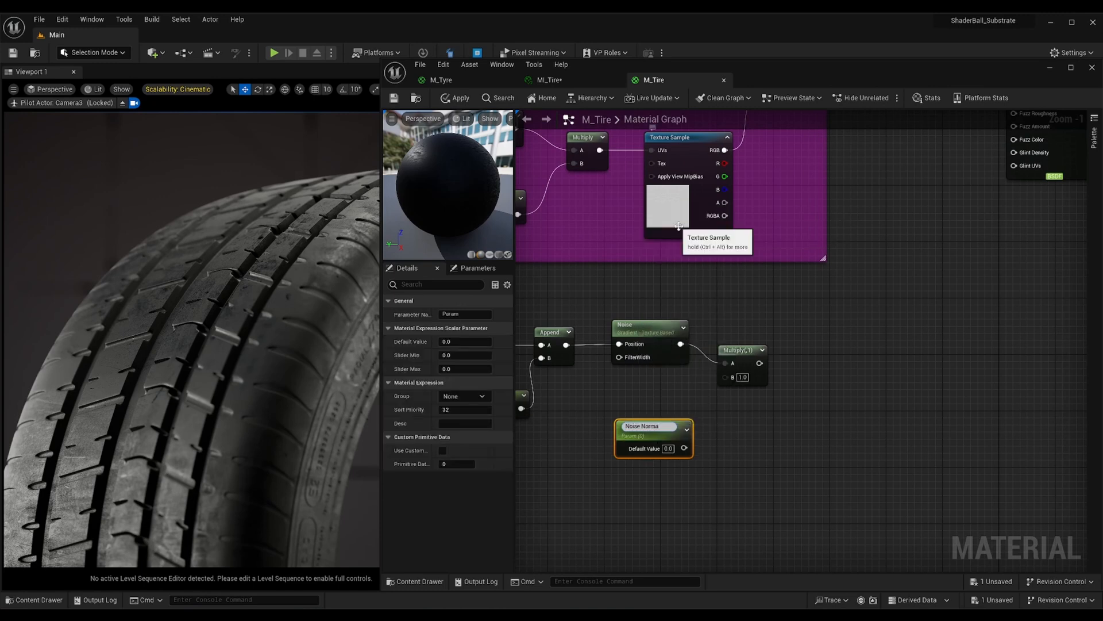
type("l Intensity")
key("Return")
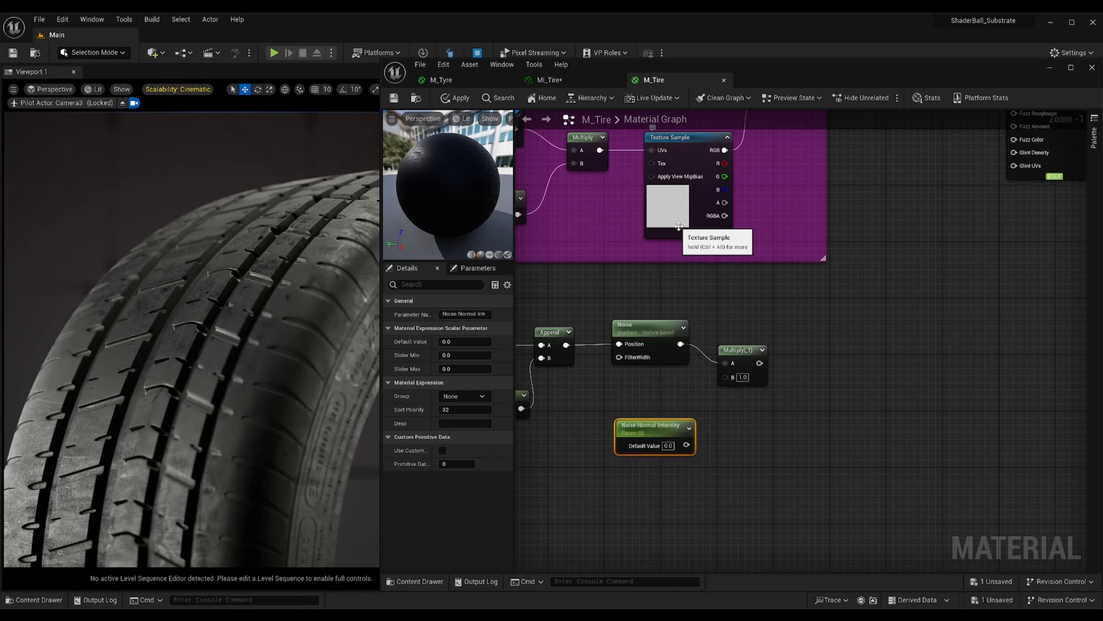
- Set Noise Normal Intensity's default value to 0.002 and connect it to the B input of the Multiply after the Noise
left_click(668, 446)
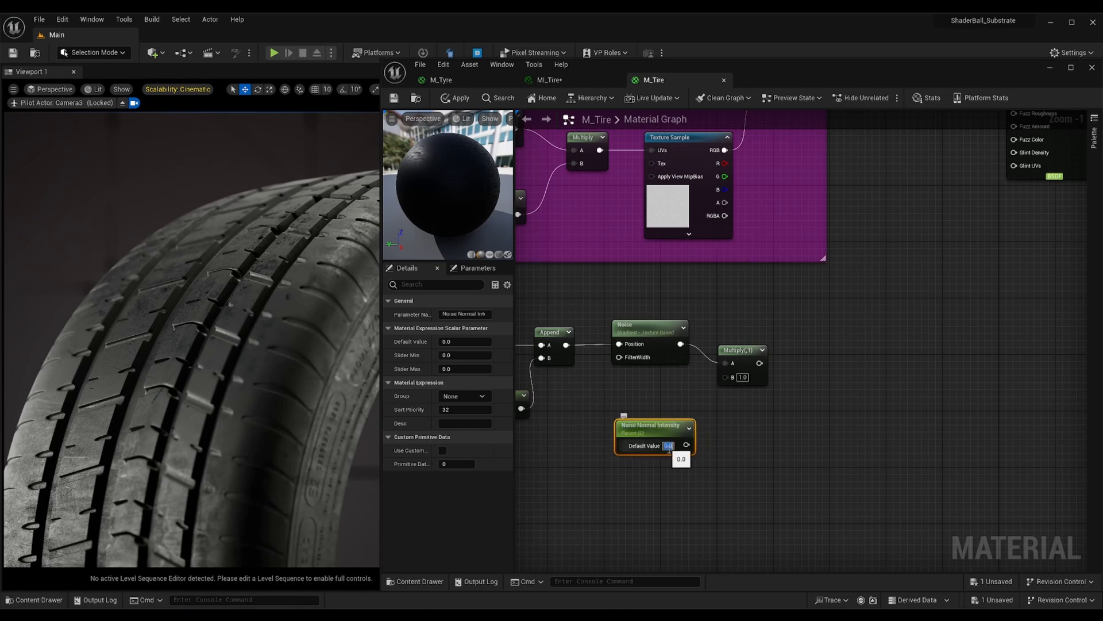
type("0.002")
key("Return")
left_click_drag(691, 445, 725, 381)
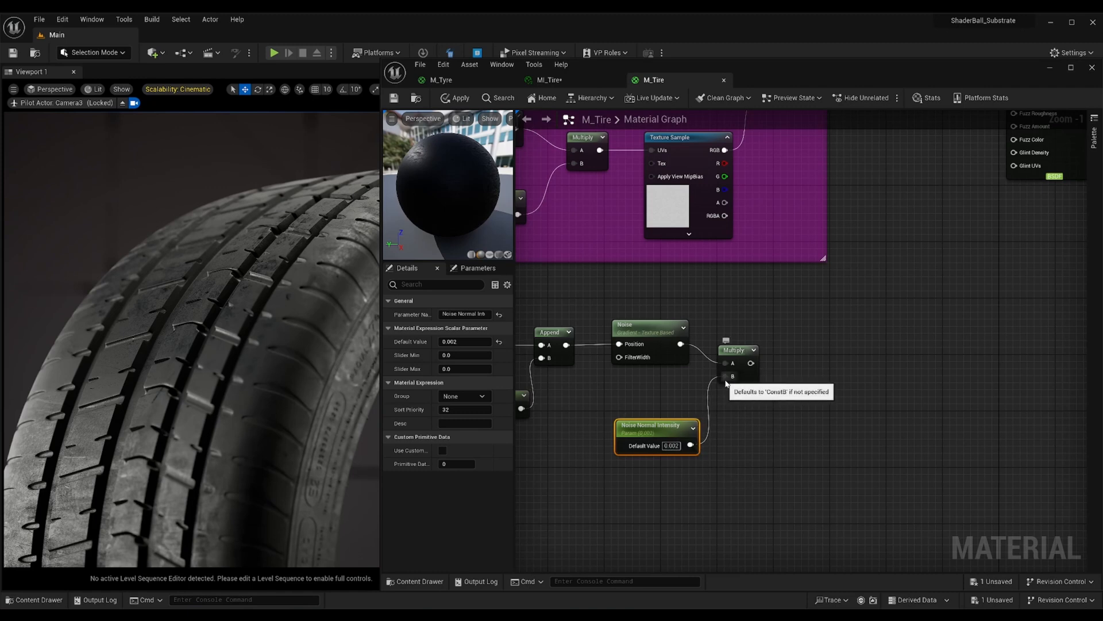
- Add a PreparePerturbNormalHQ node fed by the output of the Multiply after the noise, and align it beside that Multiply
right_click_drag(726, 384, 578, 387)
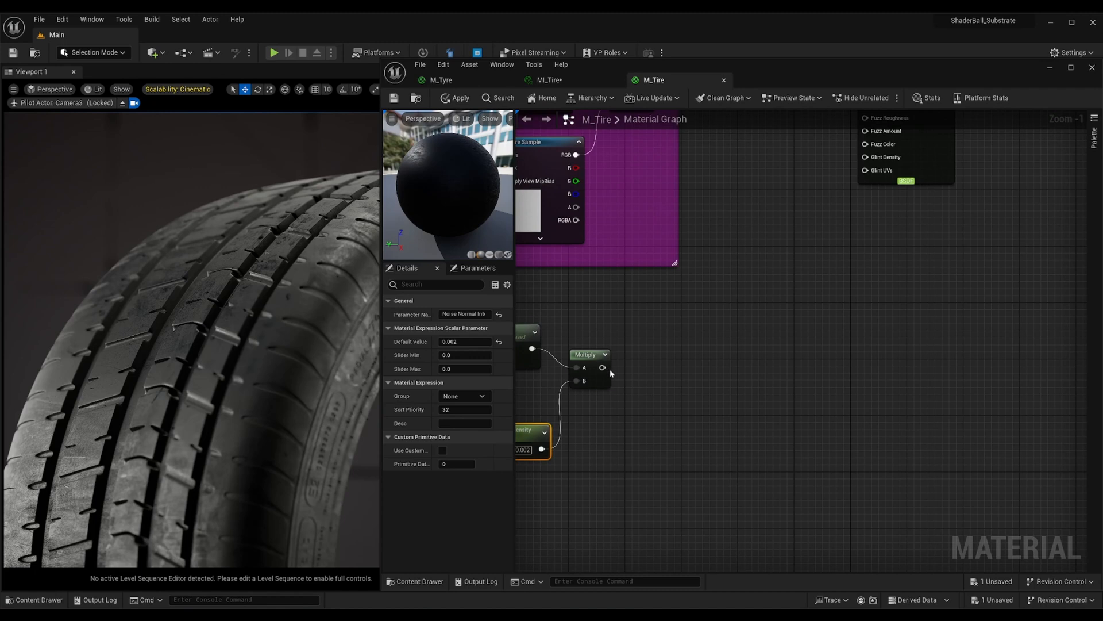
left_click_drag(601, 368, 645, 370)
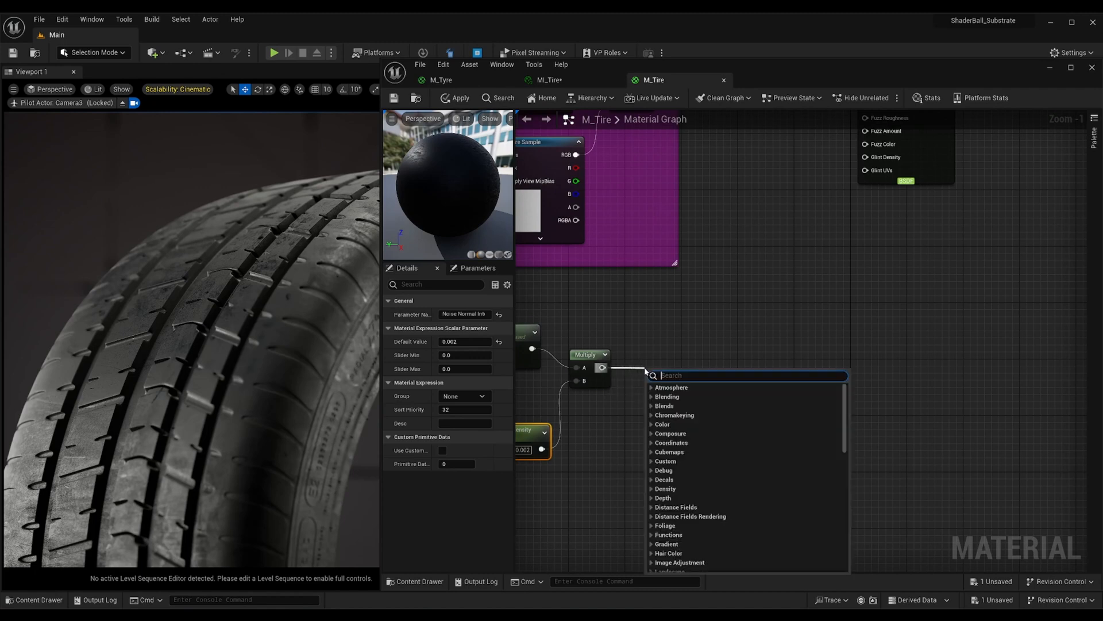
type("preparep")
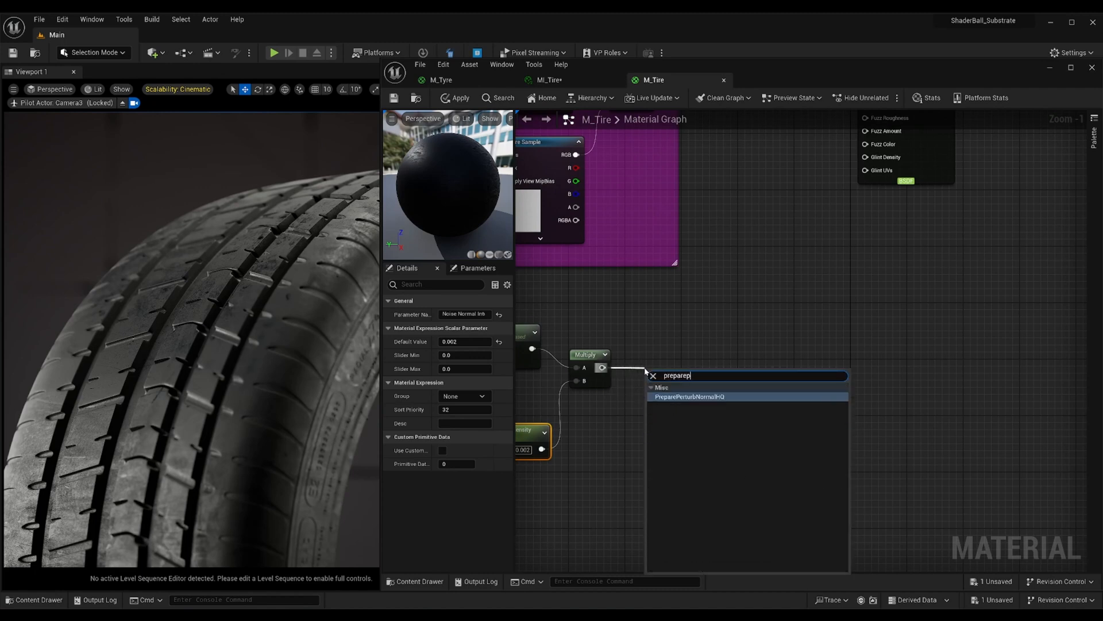
key("Return")
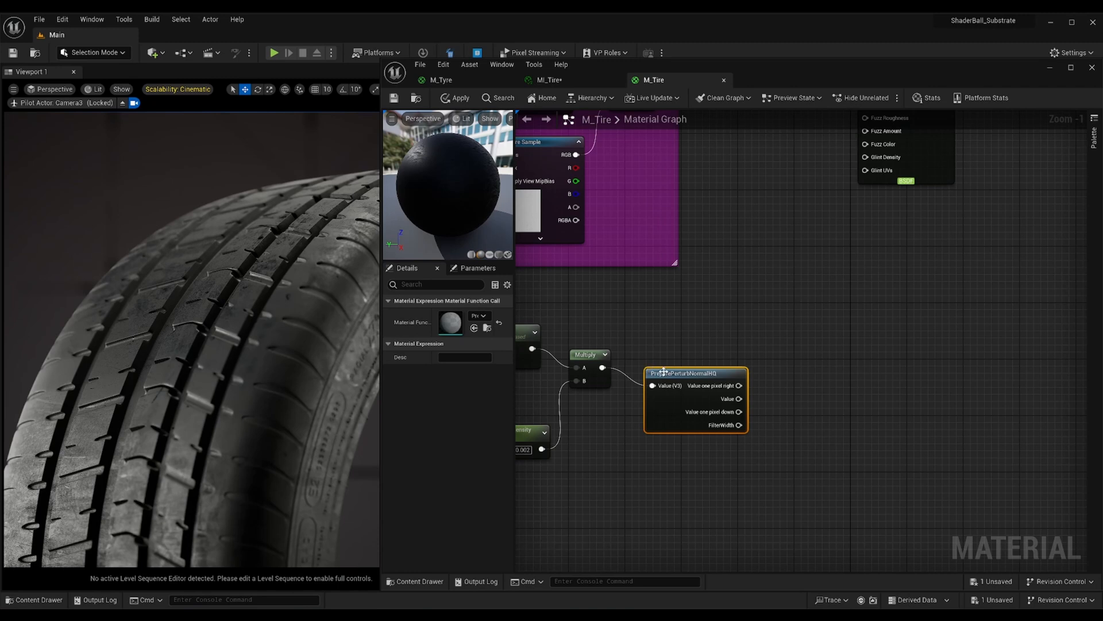
left_click_drag(664, 372, 665, 349)
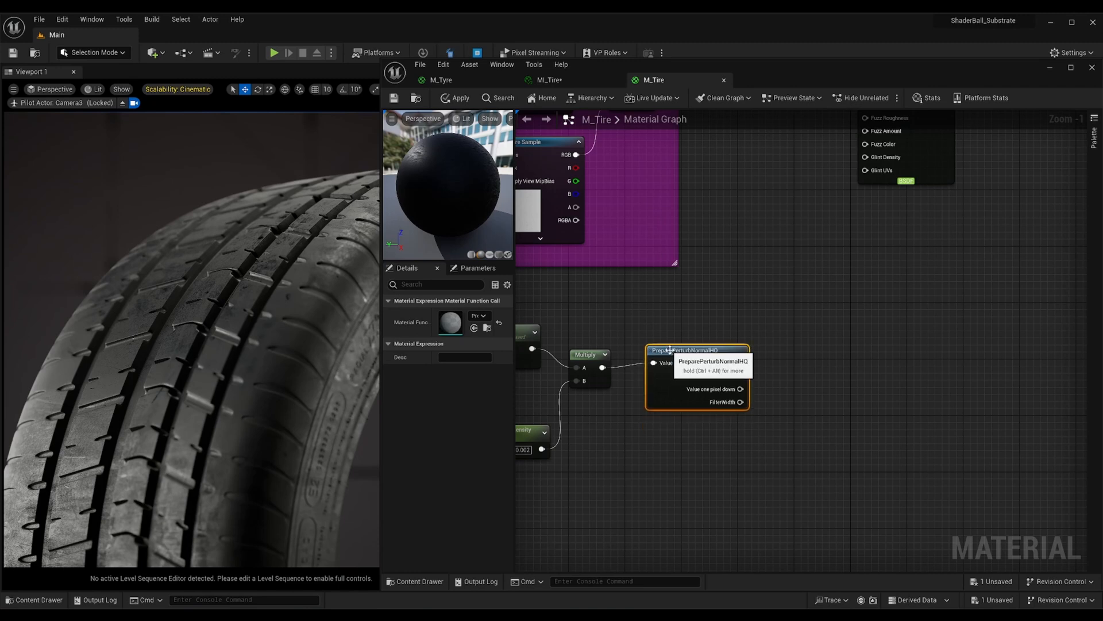
- Add a PerturbNormalHQ node and connect PreparePerturbNormalHQ's pixel right, value and pixel down outputs to its matching bump inputs, aligning both nodes
left_click_drag(740, 363, 786, 364)
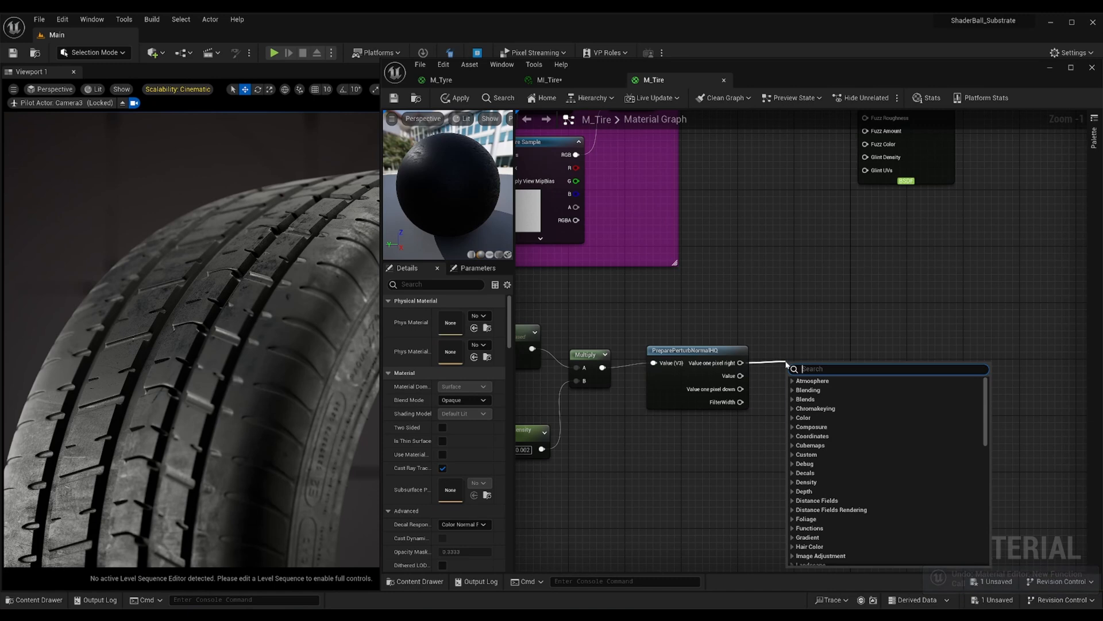
type("pertu")
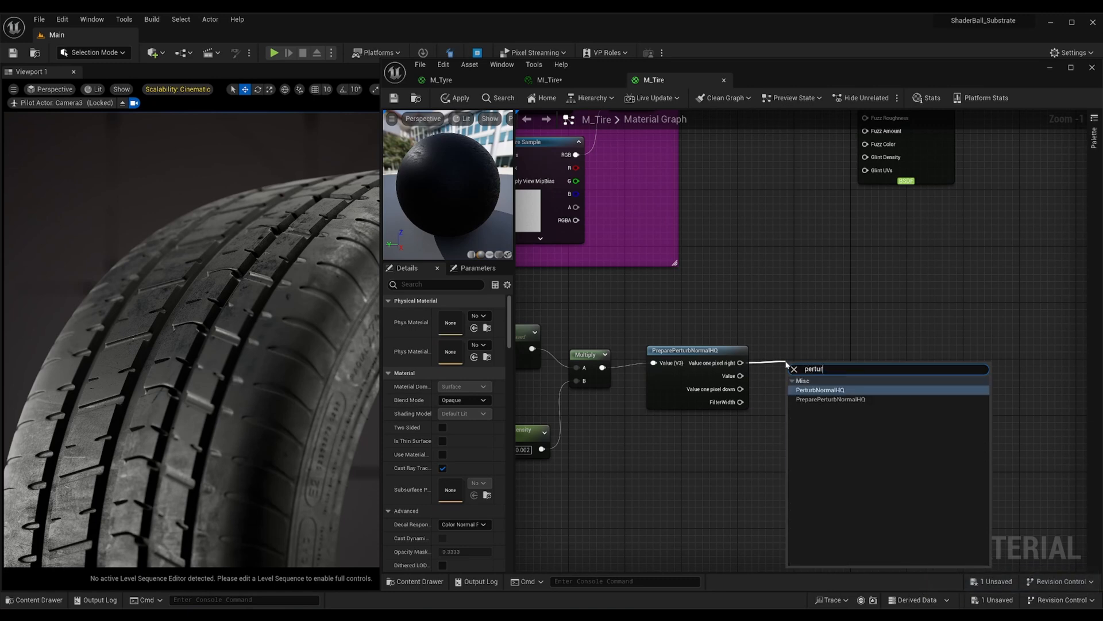
type("r")
key("Return")
left_click_drag(740, 375, 795, 405)
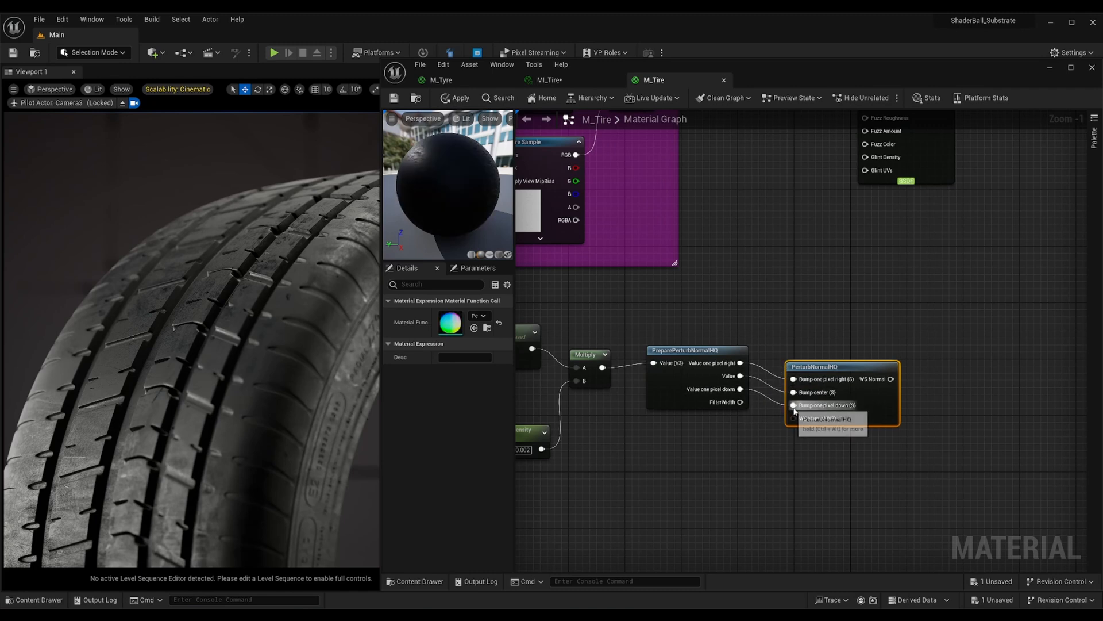
left_click_drag(825, 368, 827, 352)
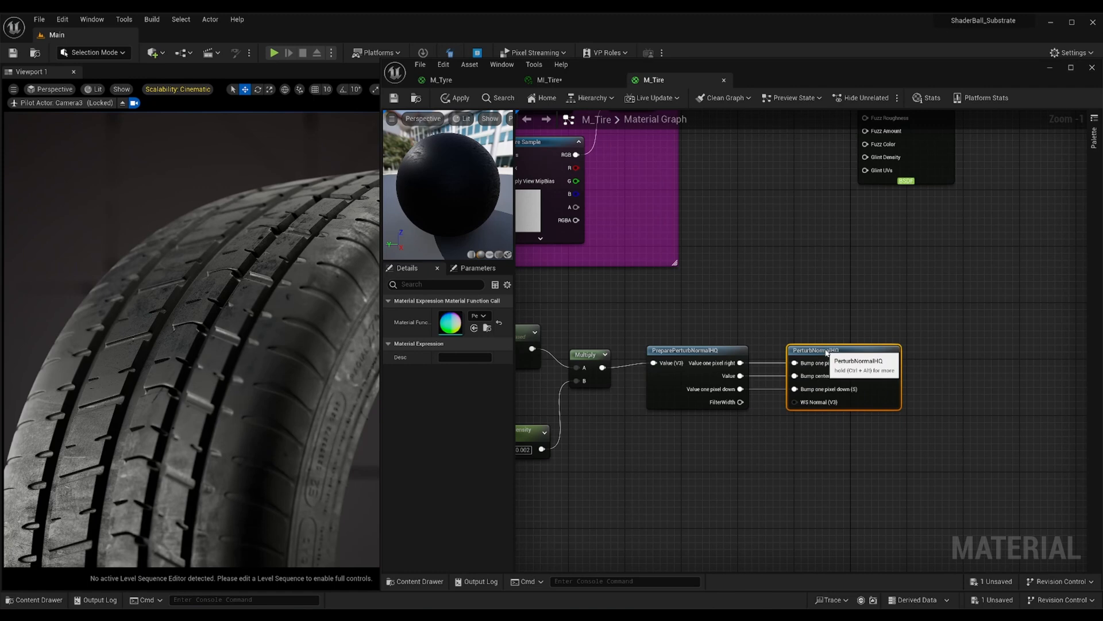
- Add a Transform vector node connected to the WS Normal output of PerturbNormalHQ
right_click_drag(916, 359, 723, 396)
left_click_drag(688, 383, 732, 384)
type("tras")
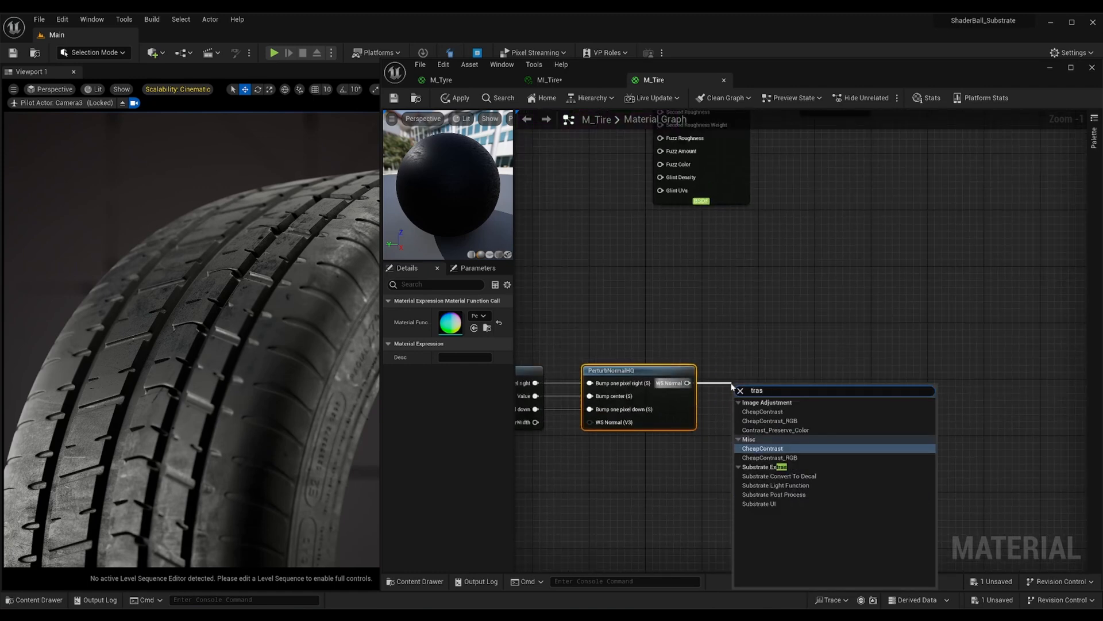
key("BackSpace")
type("nsform")
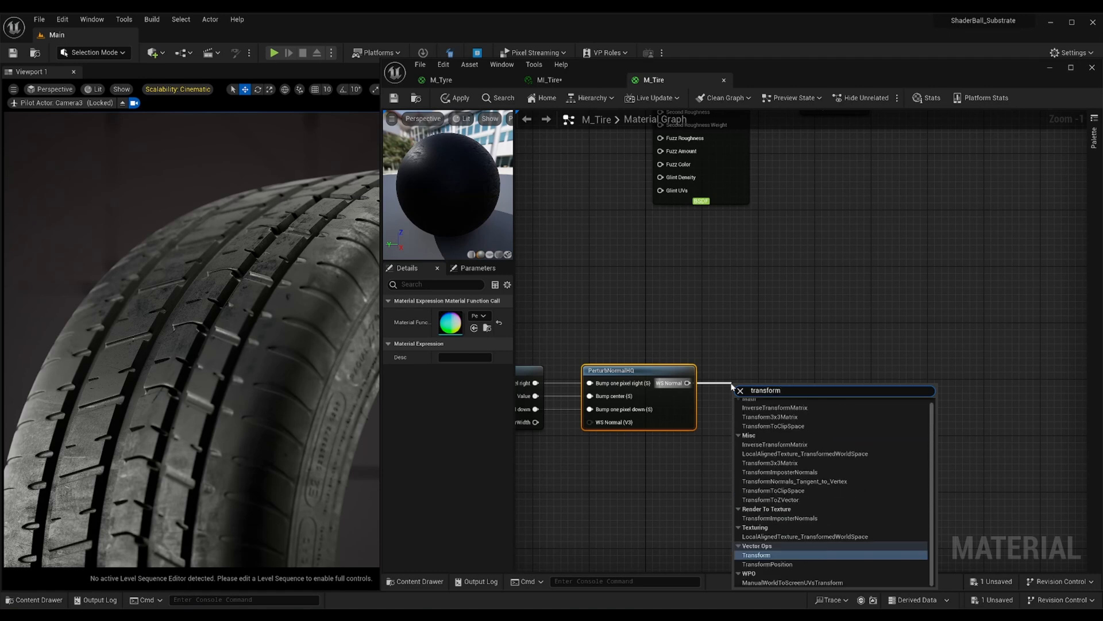
key("Return")
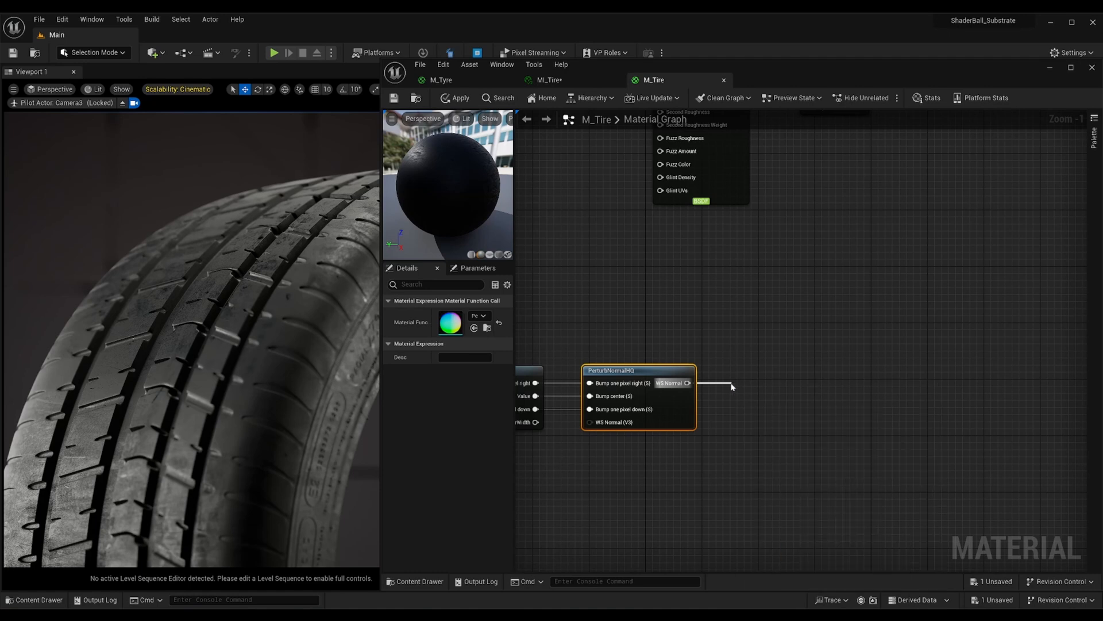
- Group the whole noise normal node chain in a comment box titled Normal Bump
scroll(962, 333, "down", 5)
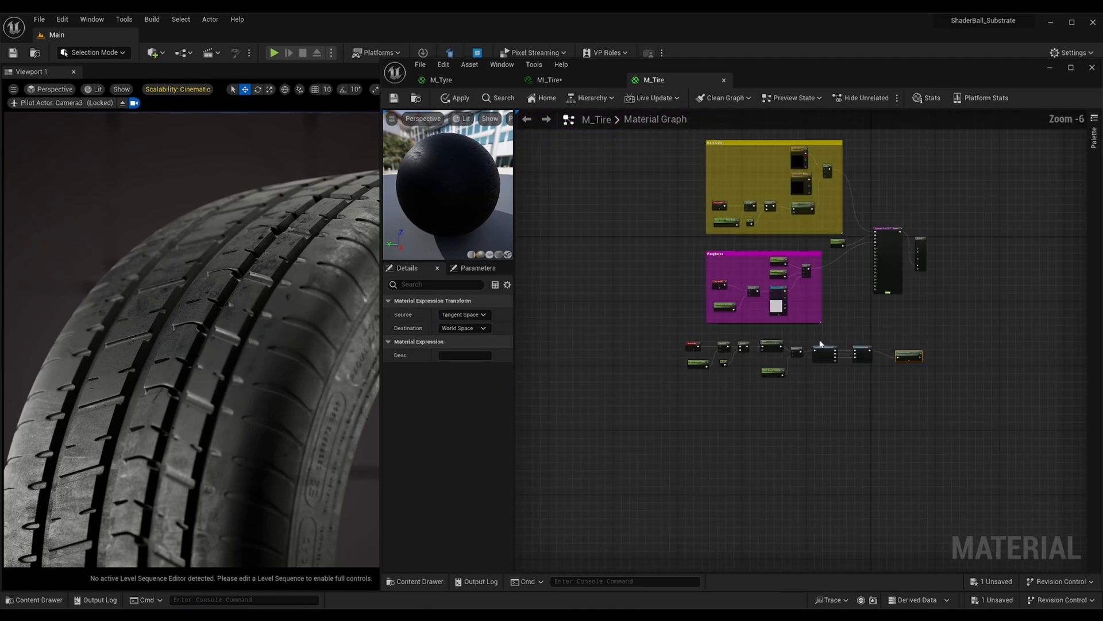
left_click_drag(676, 336, 924, 380)
key("c")
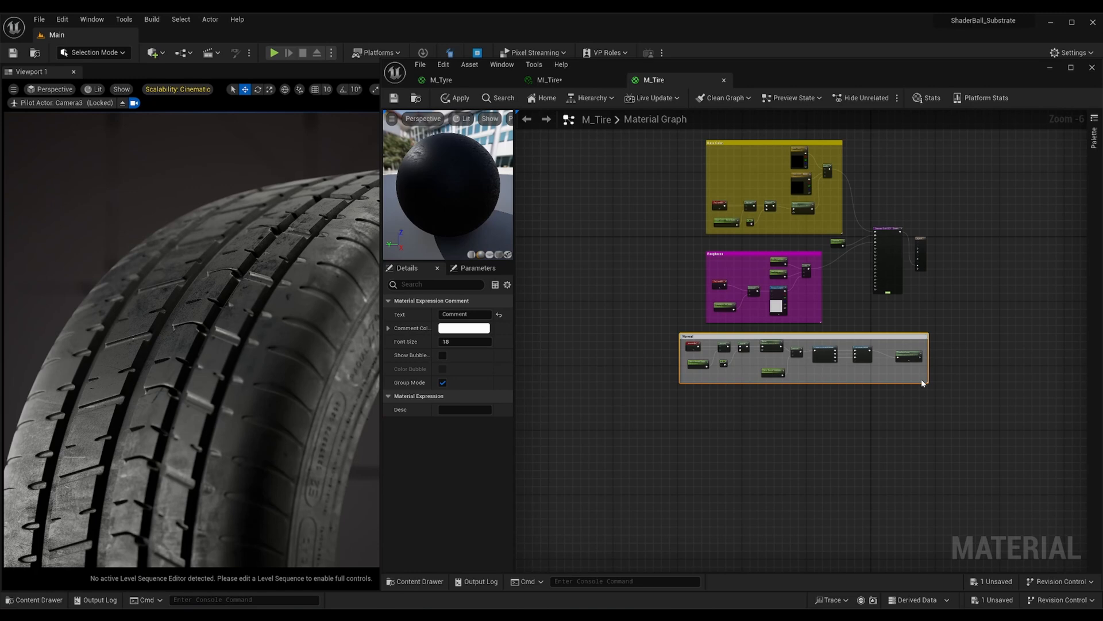
key("Return")
scroll(814, 339, "up", 2)
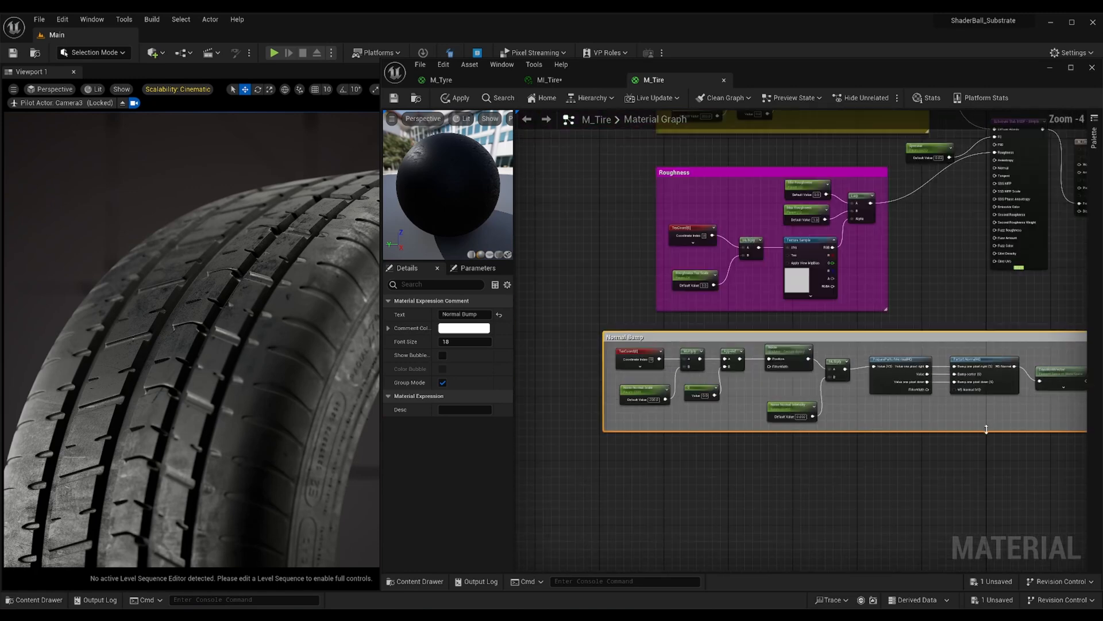
- Color the Normal Bump comment cyan and move it, with its nodes, closer beneath the Roughness group
left_click(464, 327)
left_click_drag(547, 412, 488, 404)
left_click(616, 585)
left_click_drag(894, 332, 766, 341)
- Connect the TransformVector output to the Normal input of the Substrate Slab BSDF and apply the material
right_click_drag(949, 319, 829, 422)
scroll(832, 397, "up", 1)
left_click_drag(760, 519, 813, 219)
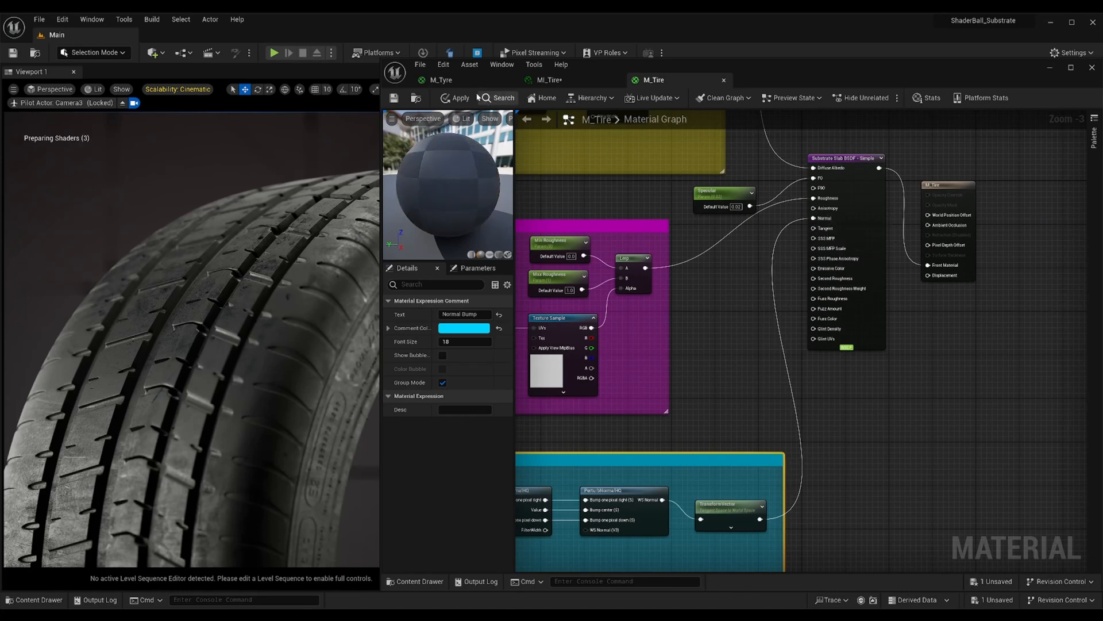
left_click(450, 99)
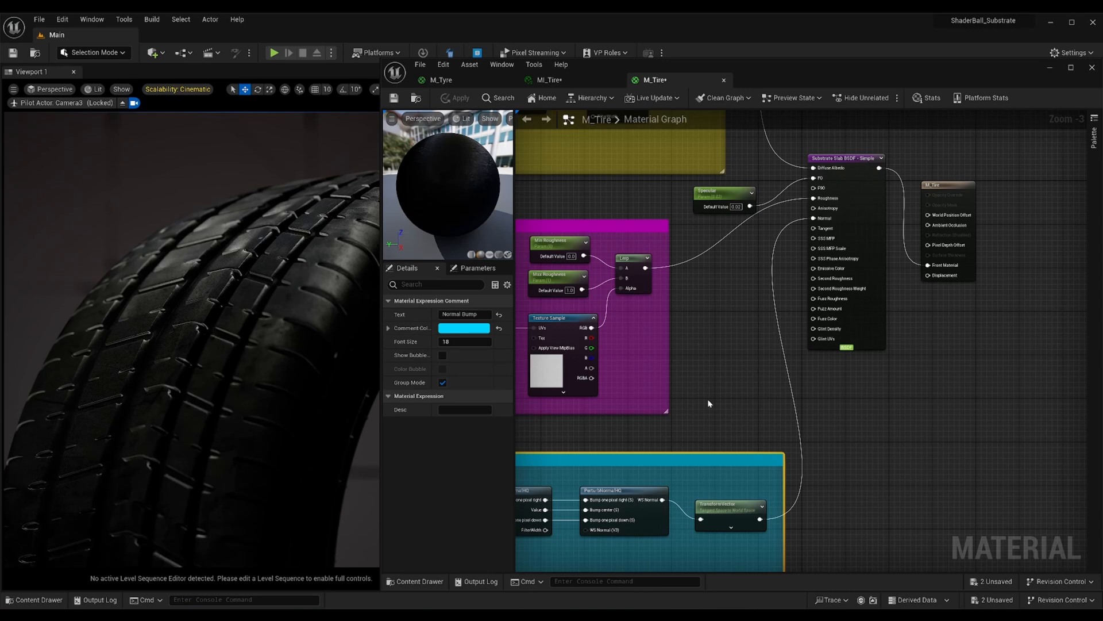
- Set the TransformVector node's source to World Space and destination to Tangent Space, and apply the material
right_click_drag(709, 403, 769, 253)
left_click(799, 356)
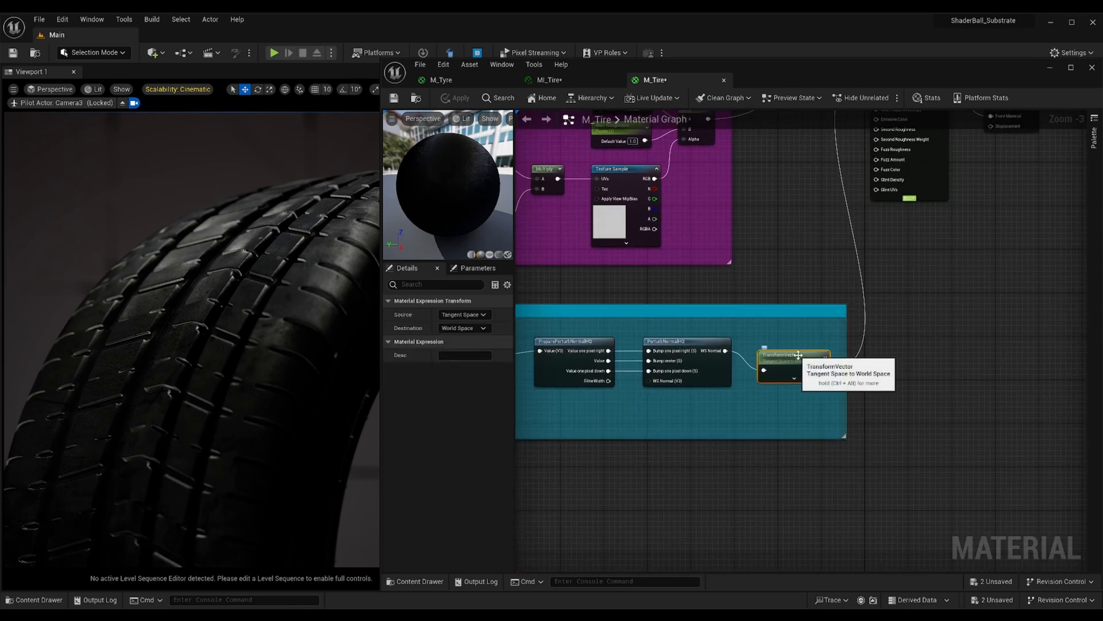
left_click(482, 315)
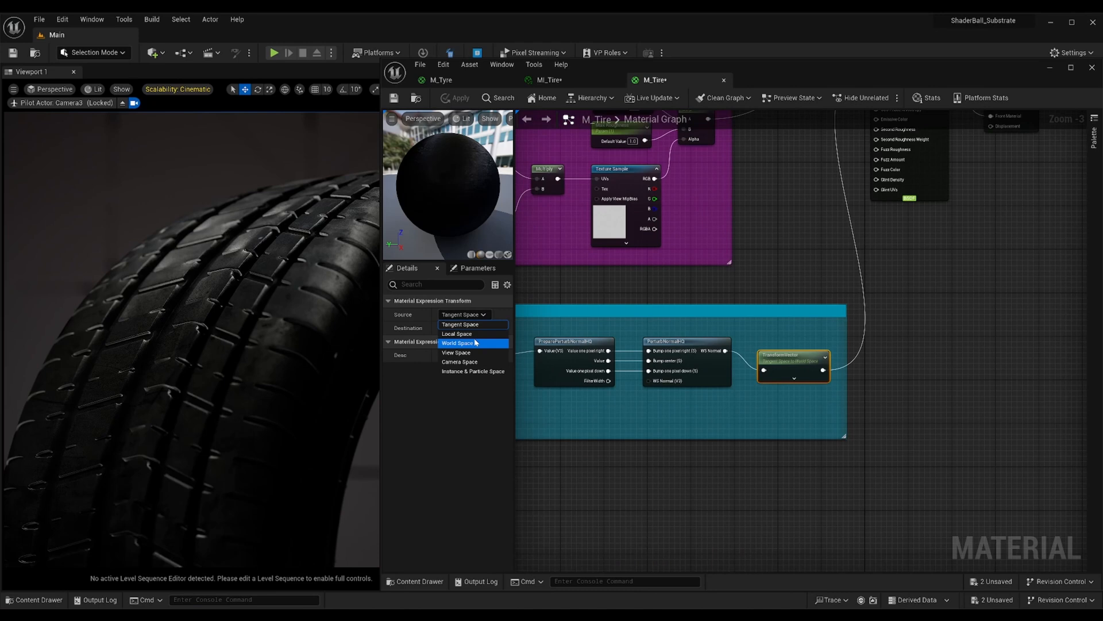
left_click(475, 342)
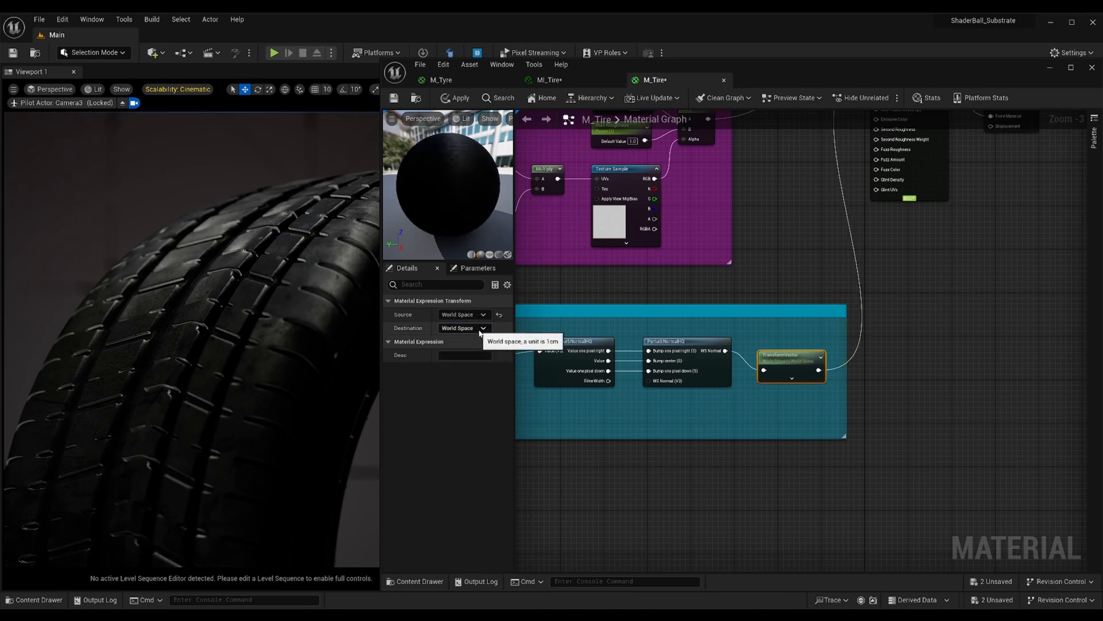
left_click(476, 328)
left_click(476, 341)
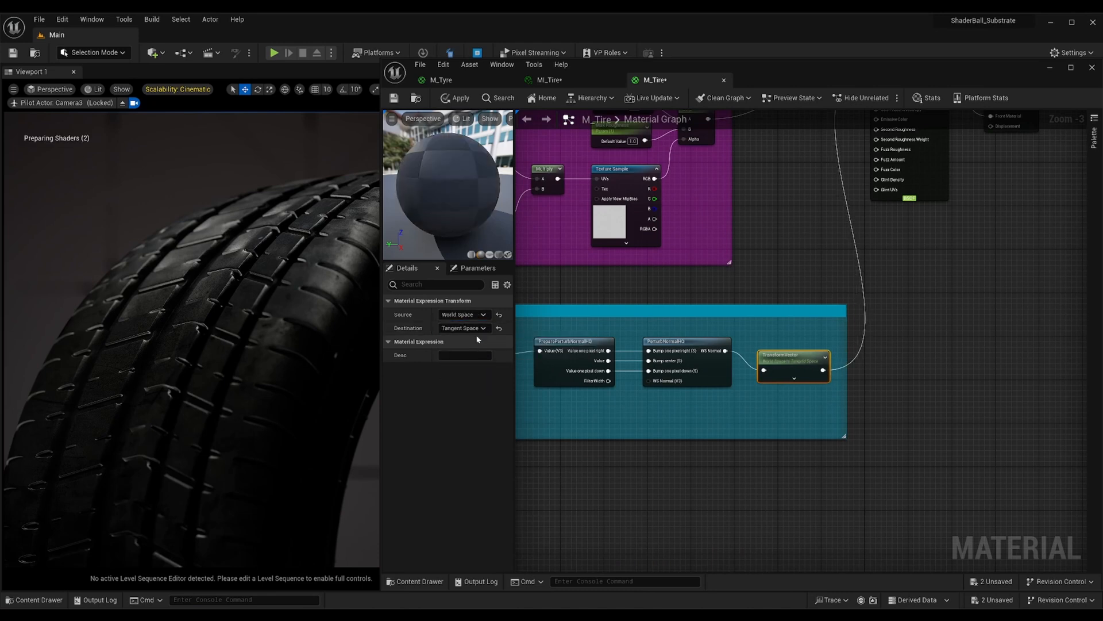
left_click(461, 99)
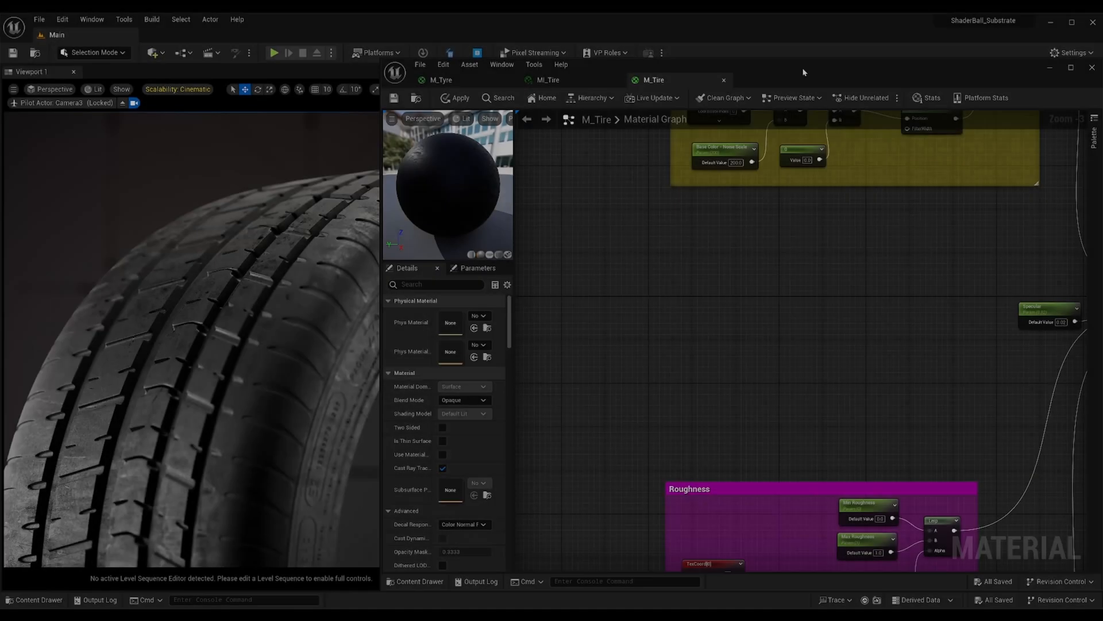
- Bring the MF_CurvatureNode material function from the project's assets into the graph between the Base Color and Roughness groups
left_click_drag(803, 72, 435, 69)
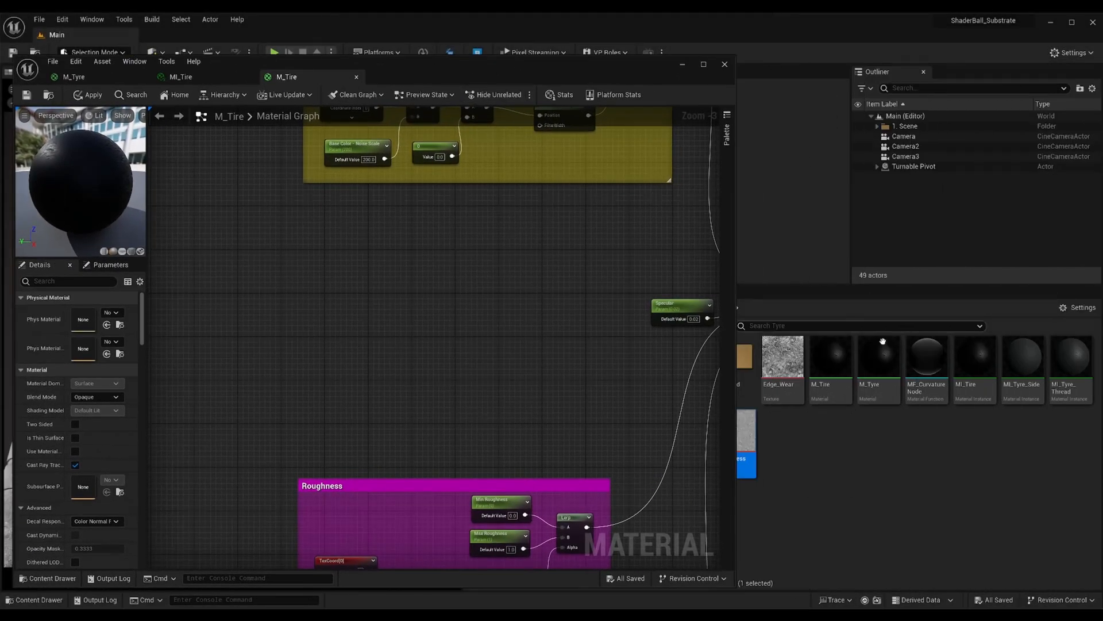
left_click_drag(924, 362, 428, 283)
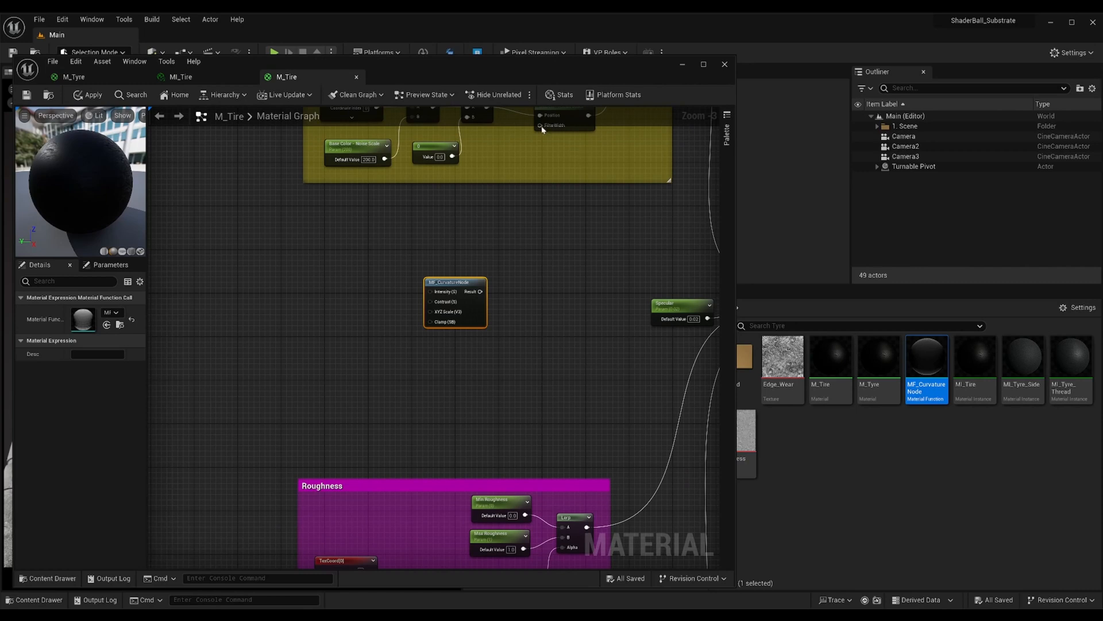
left_click_drag(530, 72, 894, 75)
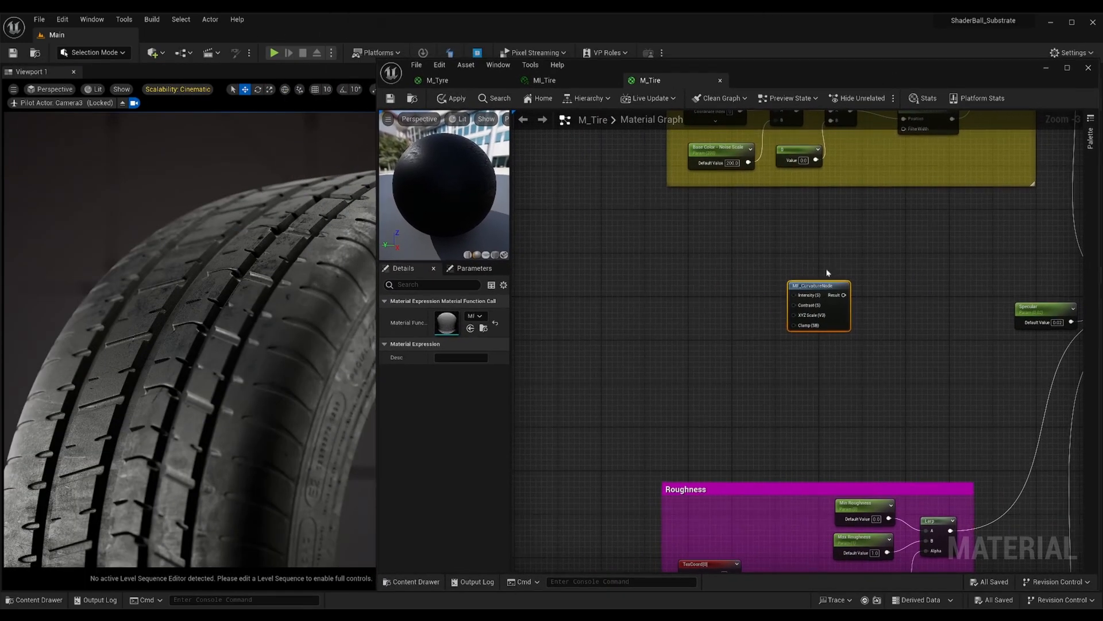
left_click(894, 322)
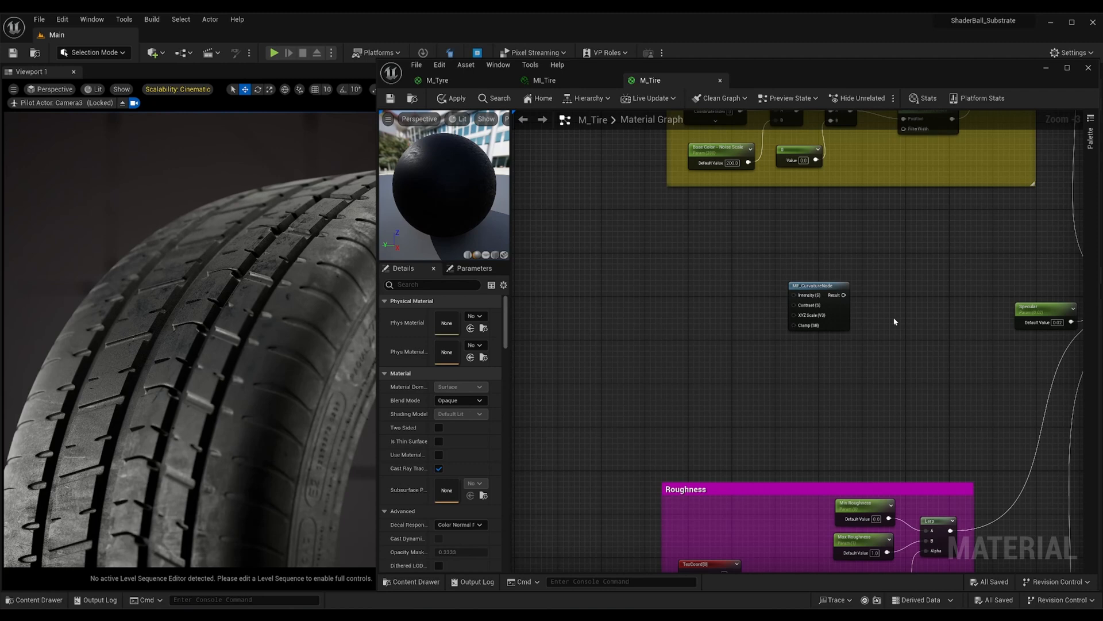
- Add a Constant beside MF_CurvatureNode and convert it to a parameter named Edge Wear Intensity
right_click_drag(894, 322, 957, 324)
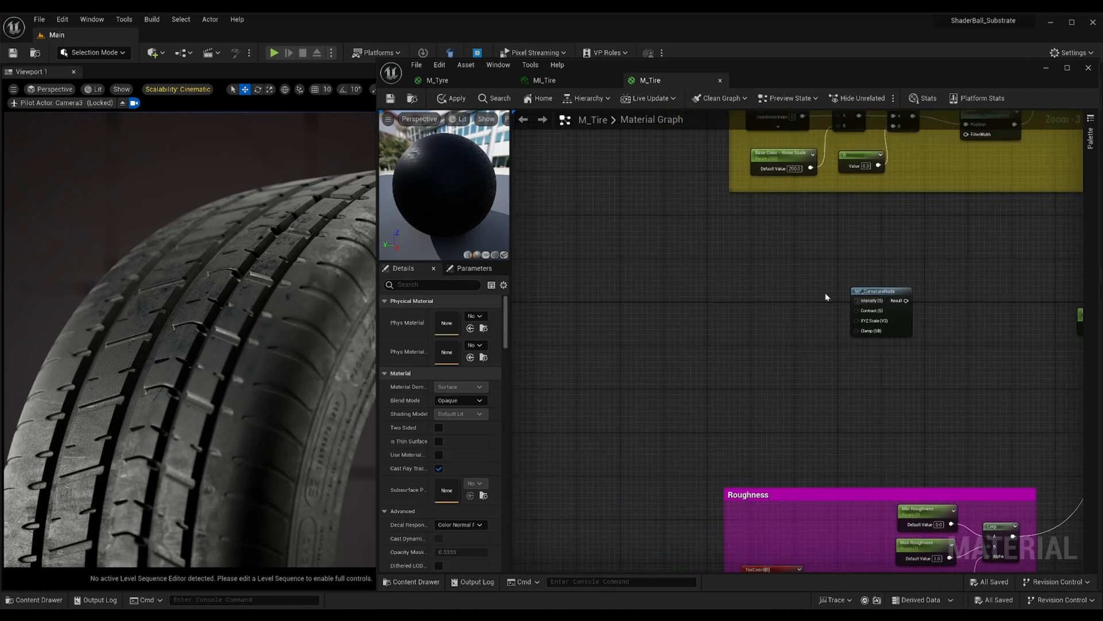
scroll(791, 292, "up", 2)
right_click_drag(791, 292, 829, 306)
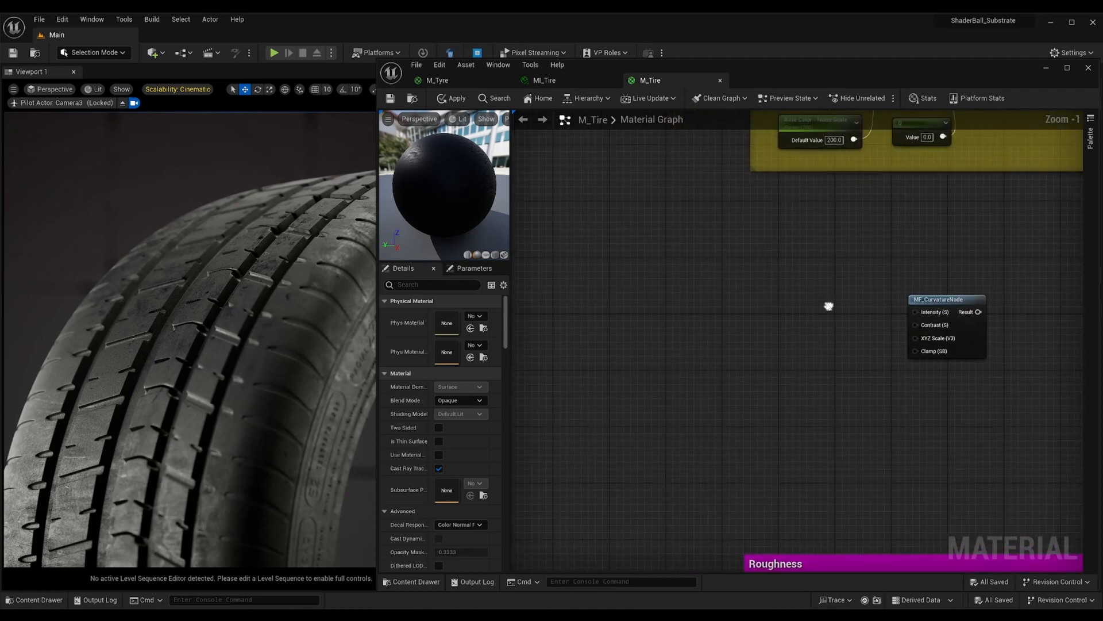
left_click(776, 255)
right_click(792, 257)
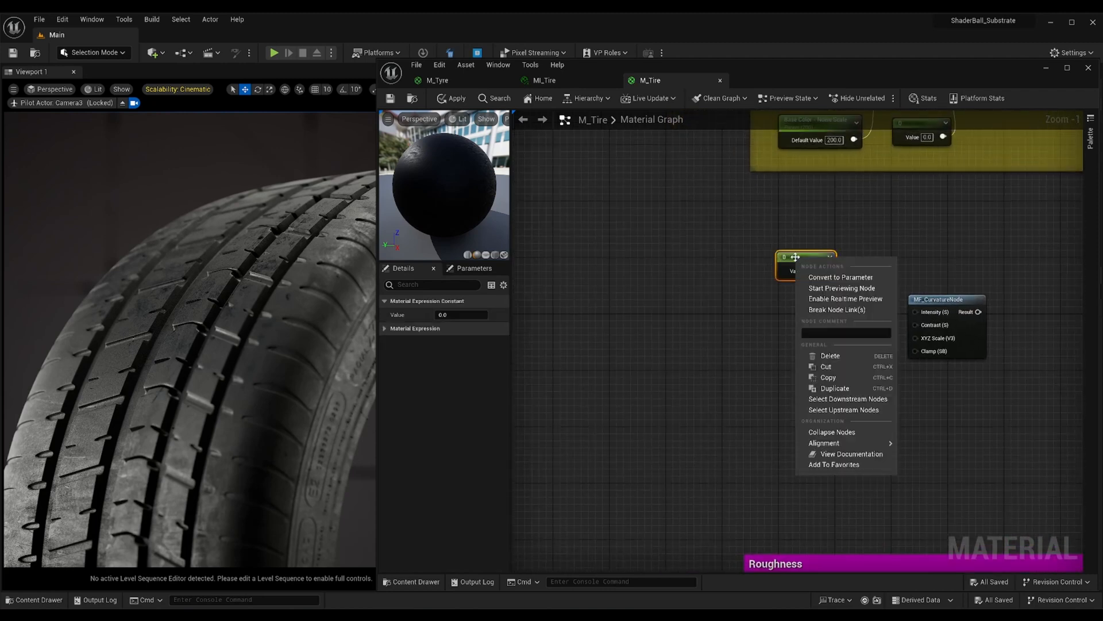
left_click(820, 278)
type("Edge Wear")
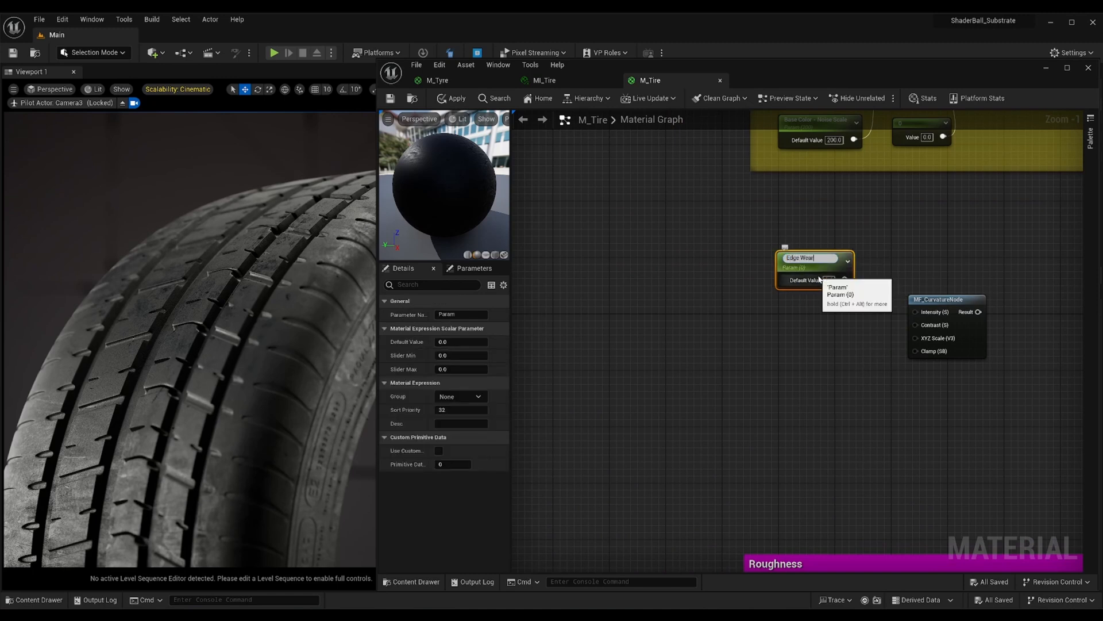
type(" Intensity")
key("Return")
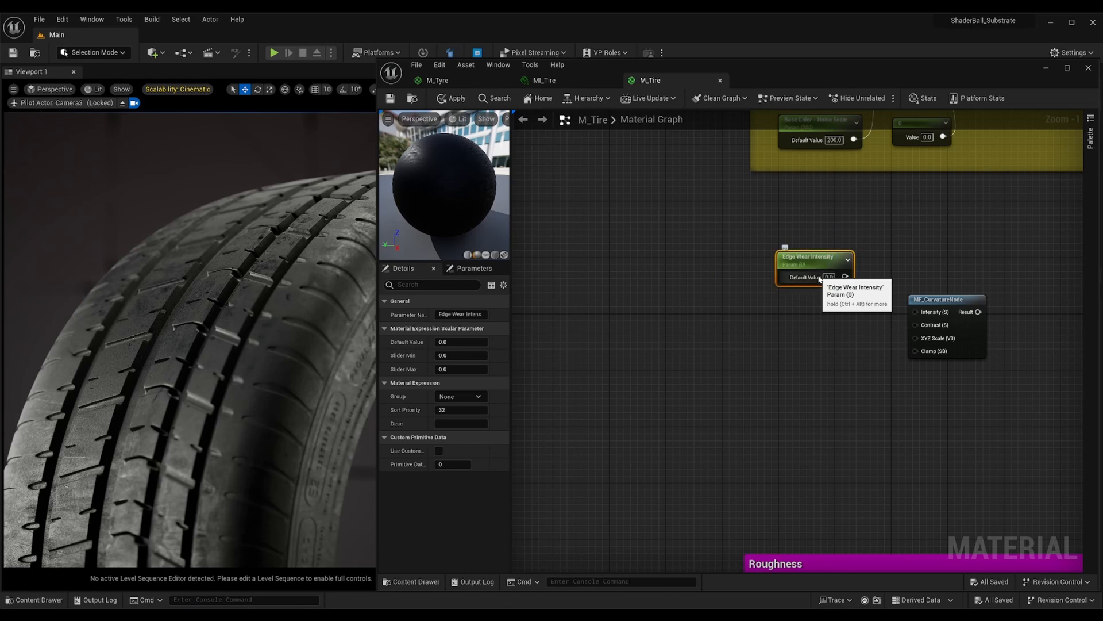
- Set Edge Wear Intensity's default value to 0.02 and connect it to the Intensity input of MF_CurvatureNode
left_click(830, 277)
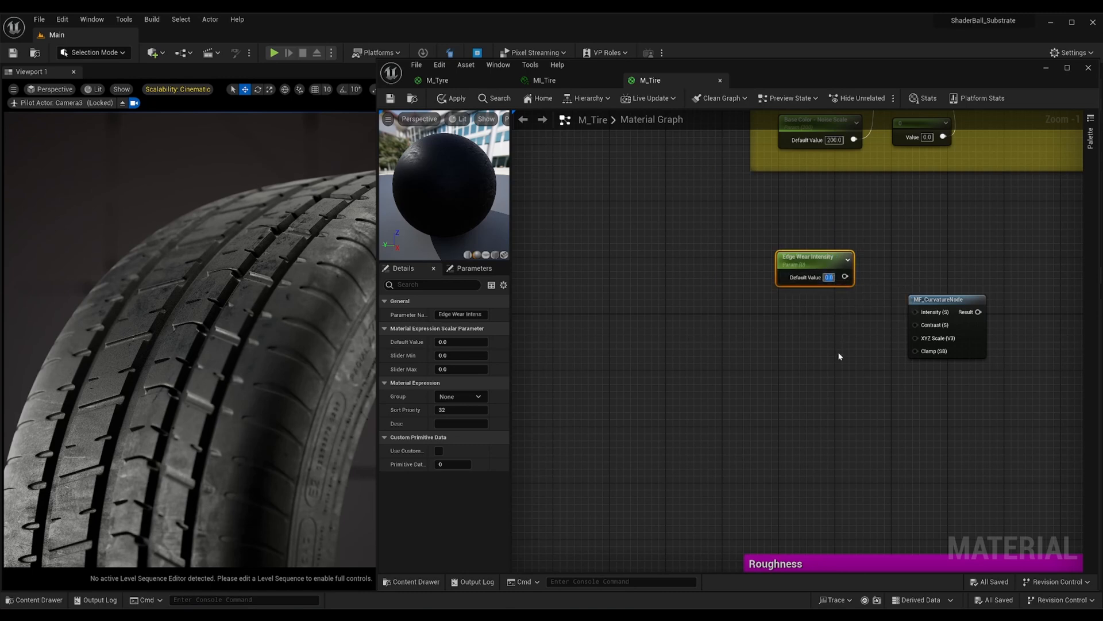
type("0.02")
key("Return")
left_click_drag(848, 277, 916, 314)
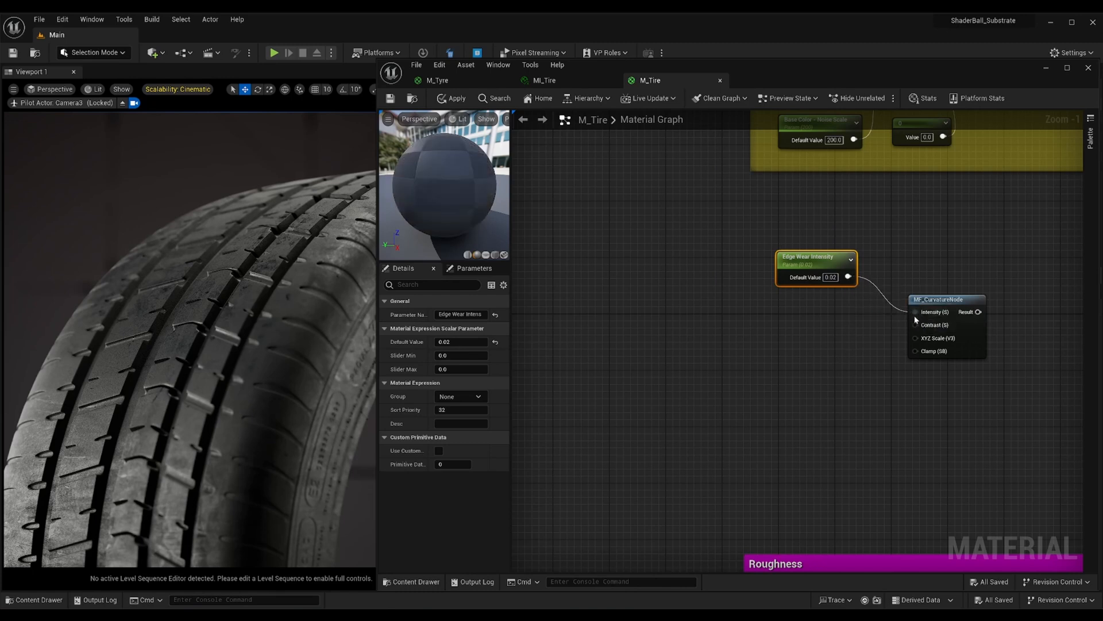
- Add a Constant below Edge Wear Intensity and convert it to a parameter named Edge Wear Contrast
key("1")
left_click(778, 296)
right_click(793, 303)
left_click(815, 323)
type("Edge Wear")
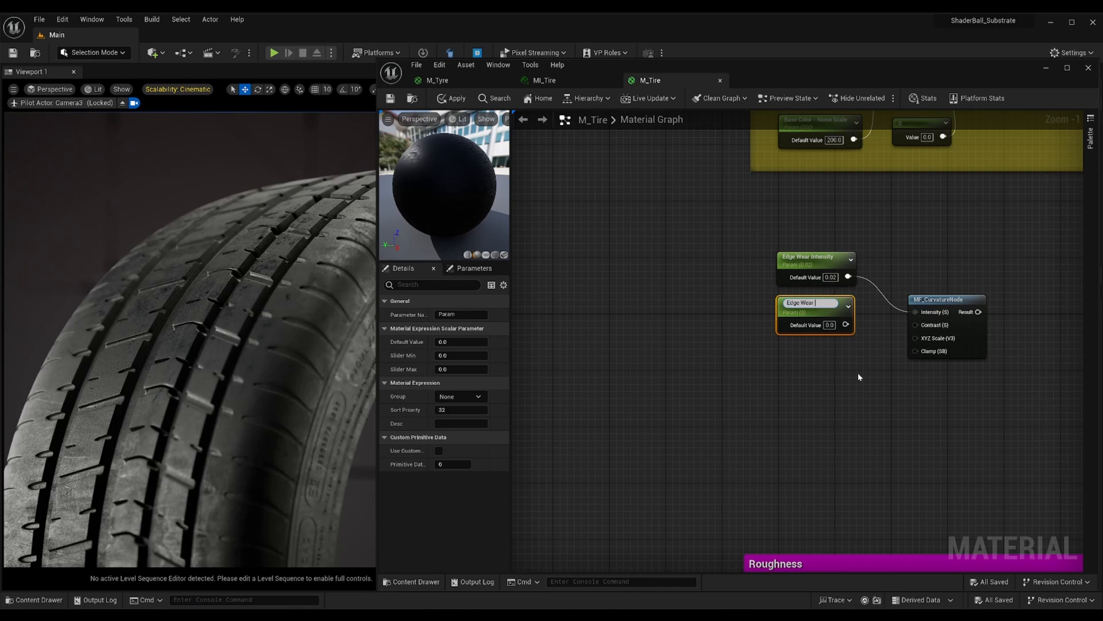
type(" Contrast")
key("Return")
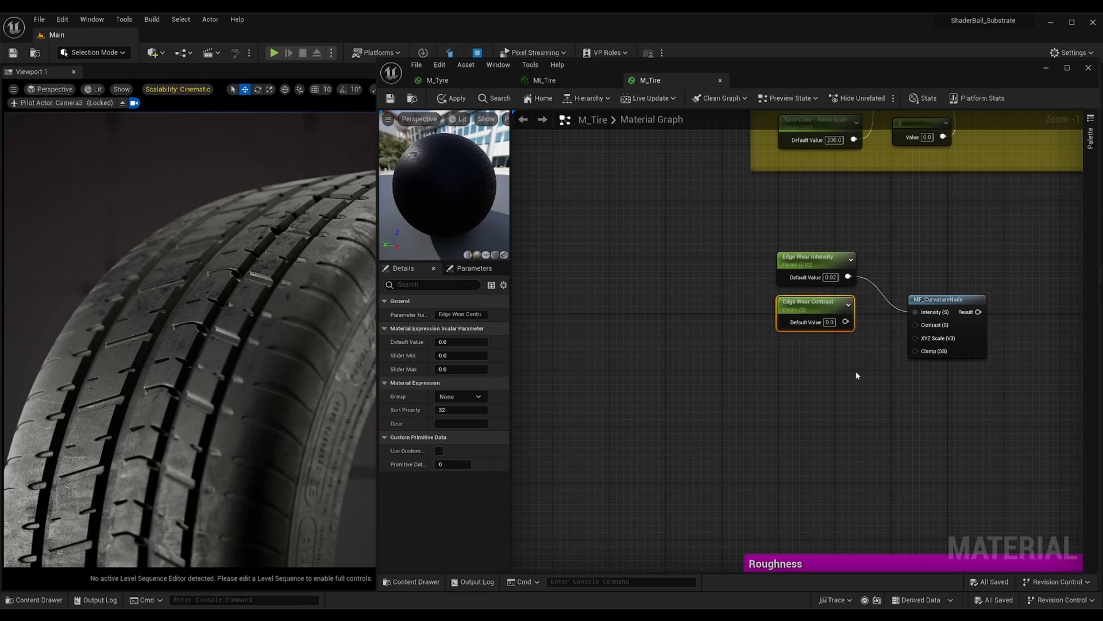
- Set Edge Wear Contrast's default value to 0.35 and connect it to the Contrast input of MF_CurvatureNode
left_click(829, 322)
type("0.35")
key("Return")
left_click_drag(855, 327, 915, 325)
left_click(872, 384)
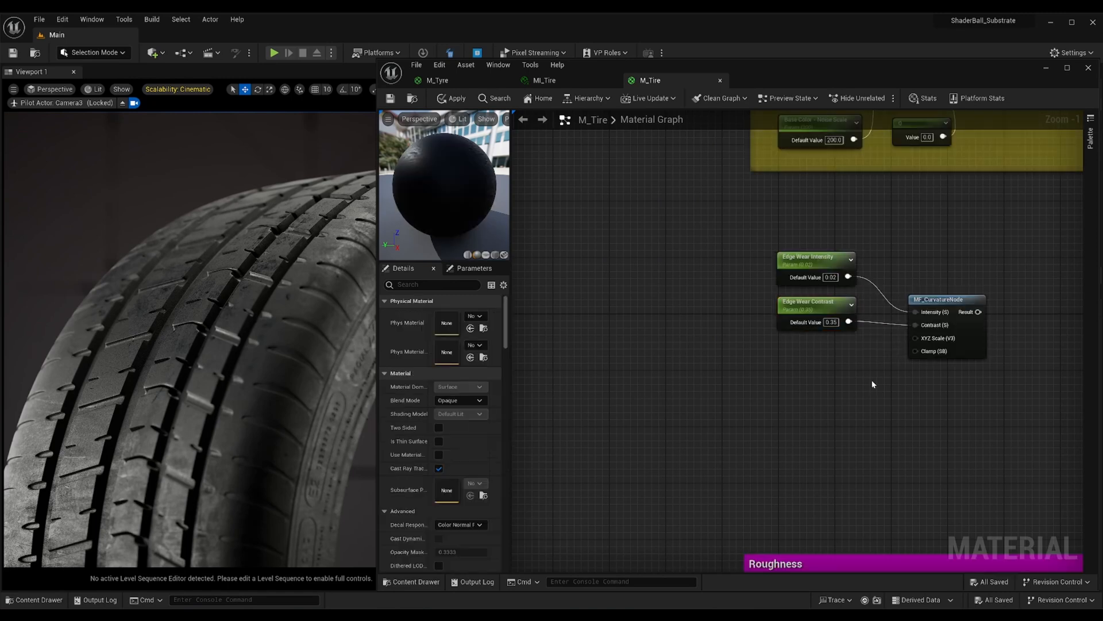
- Add a Constant3Vector below Edge Wear Contrast, set it to white (1, 1, 1) and connect it to MF_CurvatureNode's XYZ Scale input
left_click(749, 360)
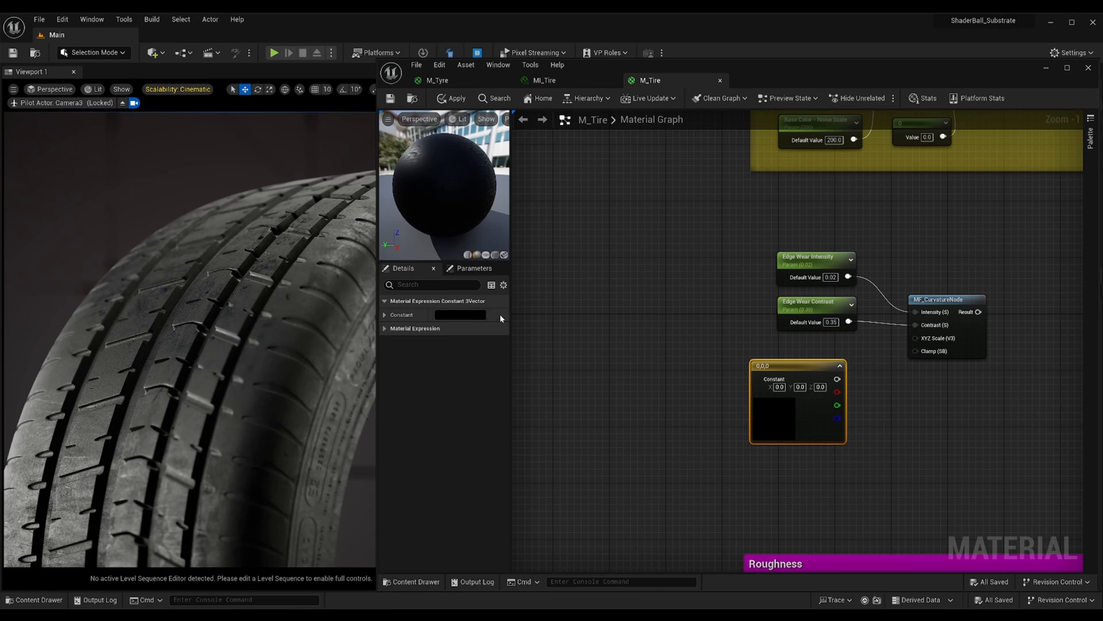
left_click(478, 315)
left_click_drag(625, 382, 620, 340)
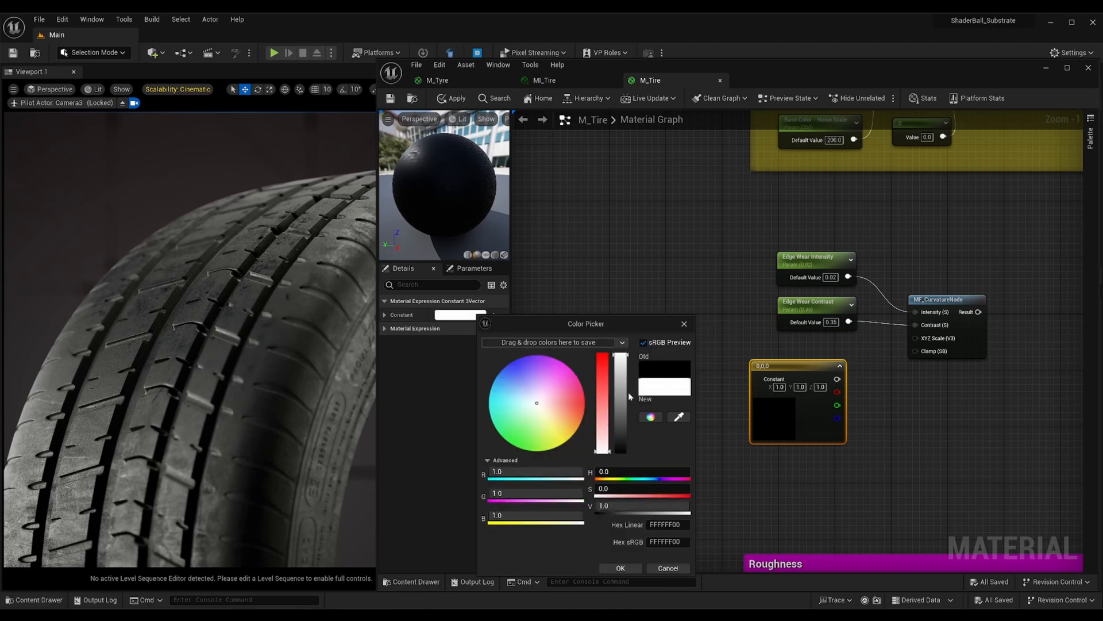
left_click(620, 568)
left_click_drag(836, 379, 915, 338)
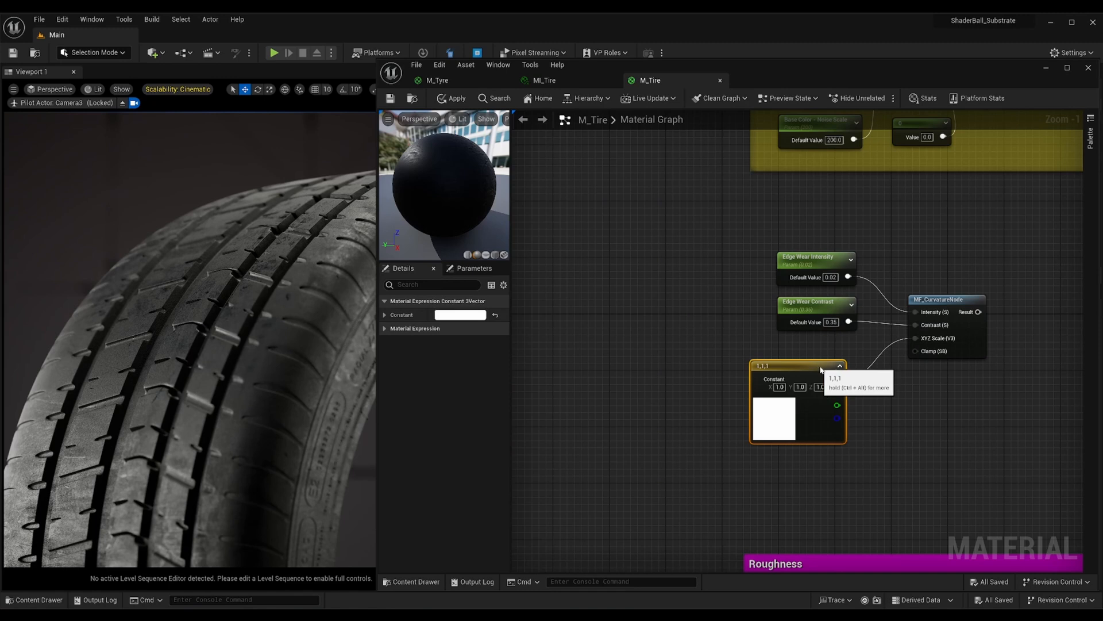
left_click_drag(820, 369, 829, 358)
left_click(897, 413)
- Add a Multiply node with its A input fed by the Result output of MF_CurvatureNode
scroll(896, 412, "down", 1)
right_click_drag(896, 413, 768, 384)
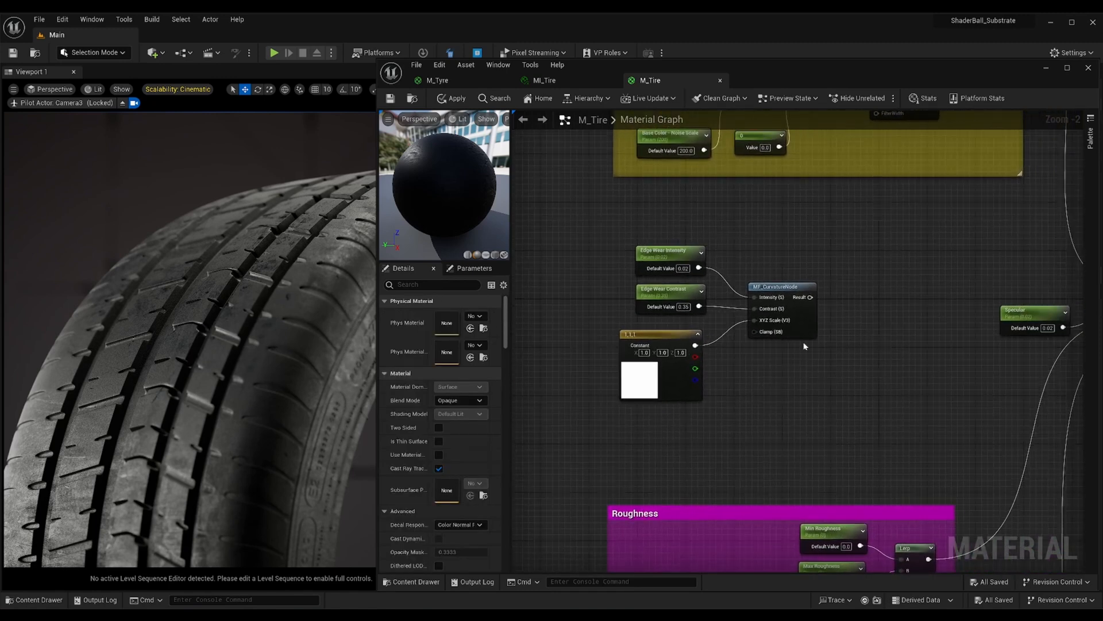
left_click_drag(811, 297, 845, 301)
type("mul")
key("Return")
- Move the curvature node, its inputs and the Multiply together to the left, clear of the Base Color and Roughness groups
left_click_drag(588, 218, 842, 368)
left_click_drag(865, 309, 672, 224)
right_click_drag(655, 274, 873, 280)
left_click(832, 326)
right_click_drag(815, 351, 812, 342)
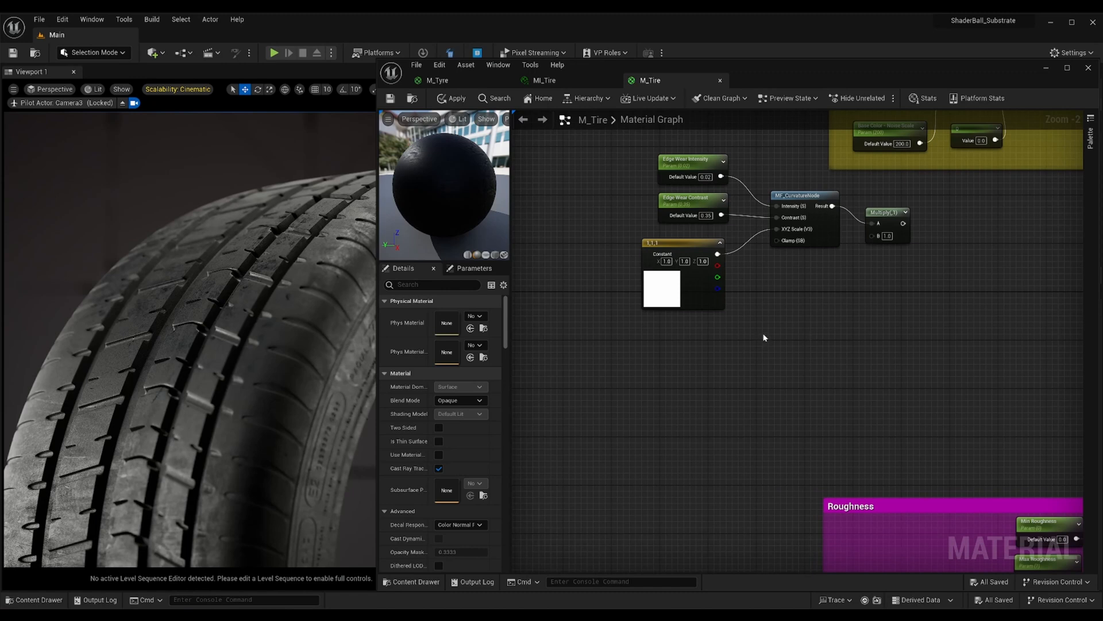
- Add a Constant below the curvature nodes and convert it to a parameter named Min Texture Edge Wear
key("1")
left_click(765, 337)
scroll(767, 337, "up", 2)
right_click(785, 339)
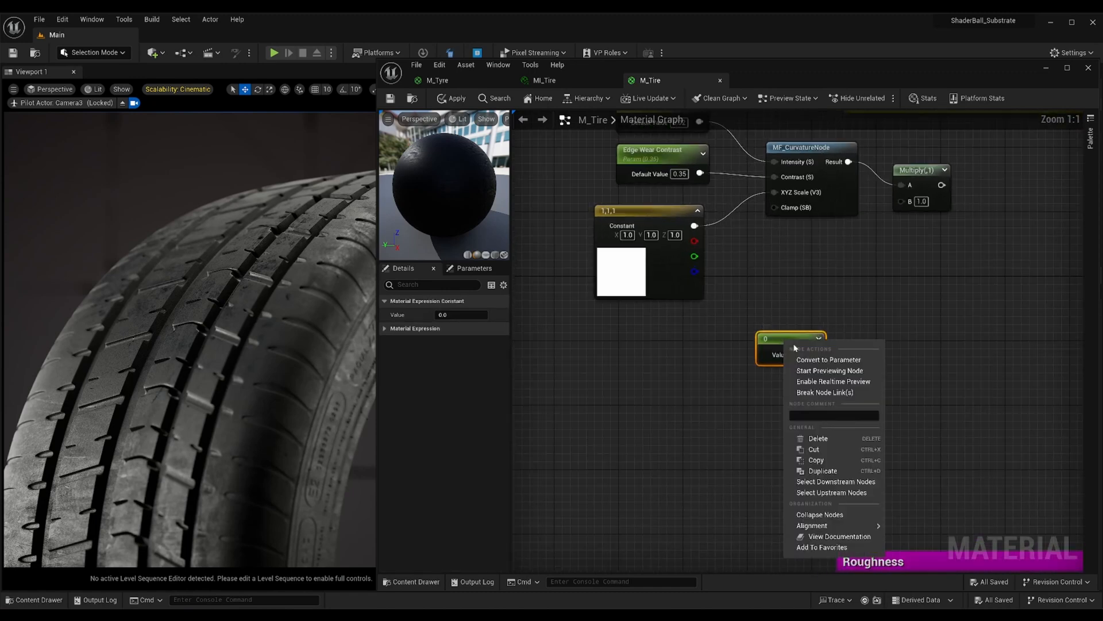
left_click(829, 359)
type("Min Texture")
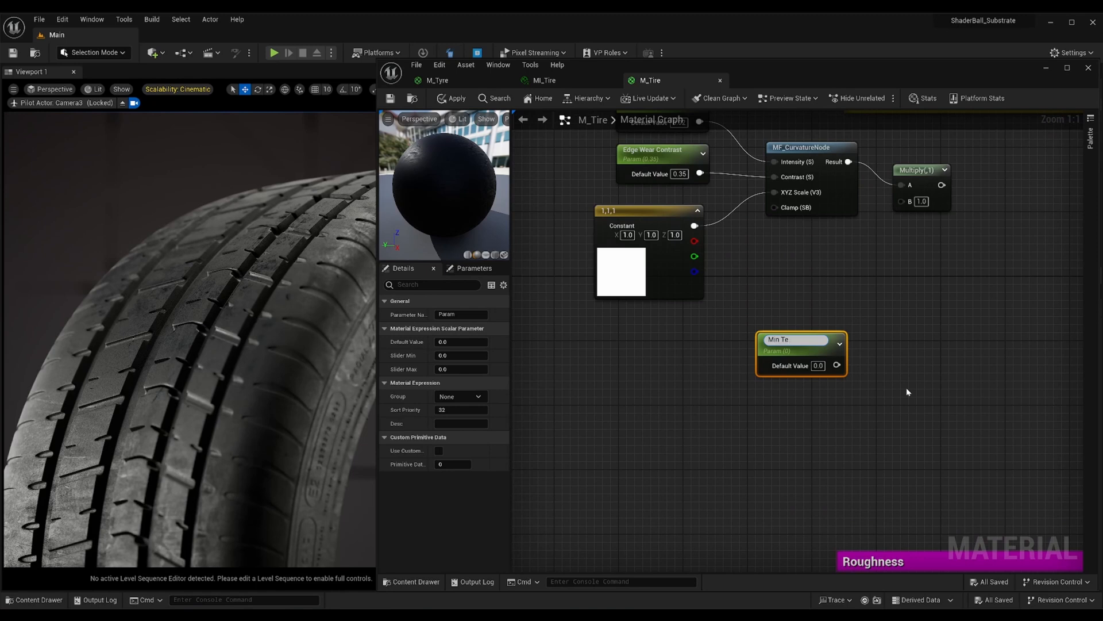
type("Edge Wear")
key("Return")
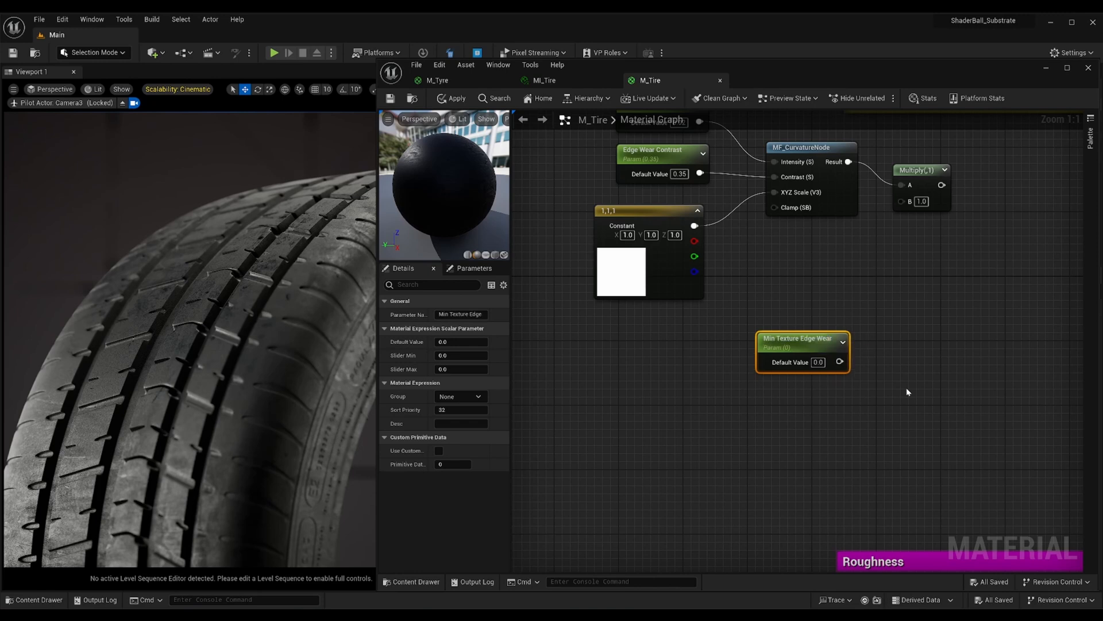
- Duplicate Min Texture Edge Wear below itself, rename the copy Max Texture Edge Wear and set its default value to 1
key("ctrl+d")
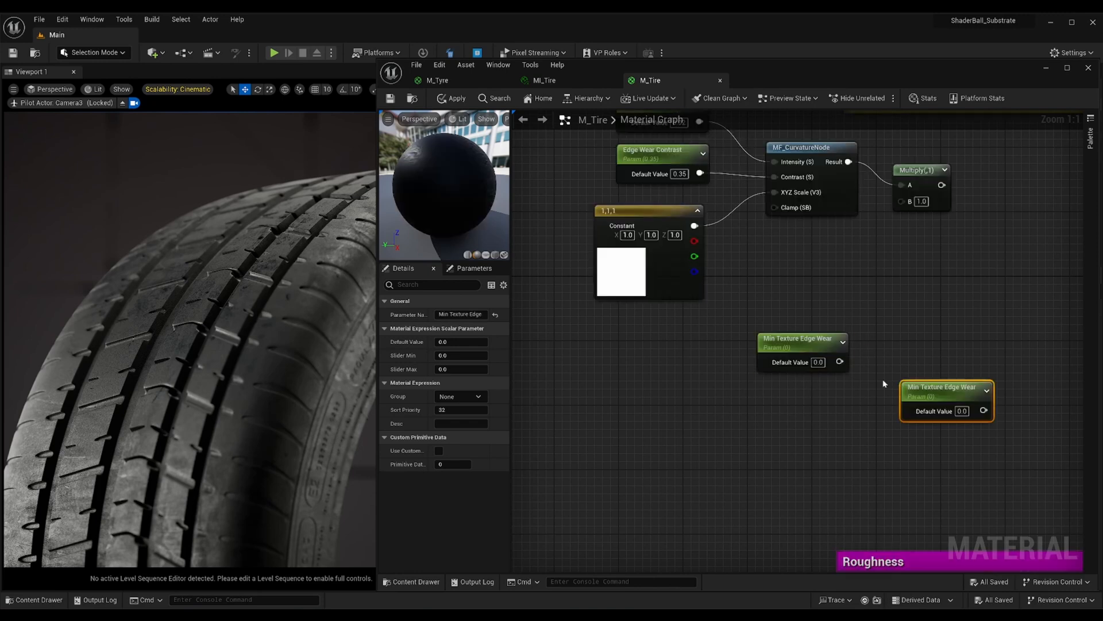
left_click_drag(939, 391, 794, 393)
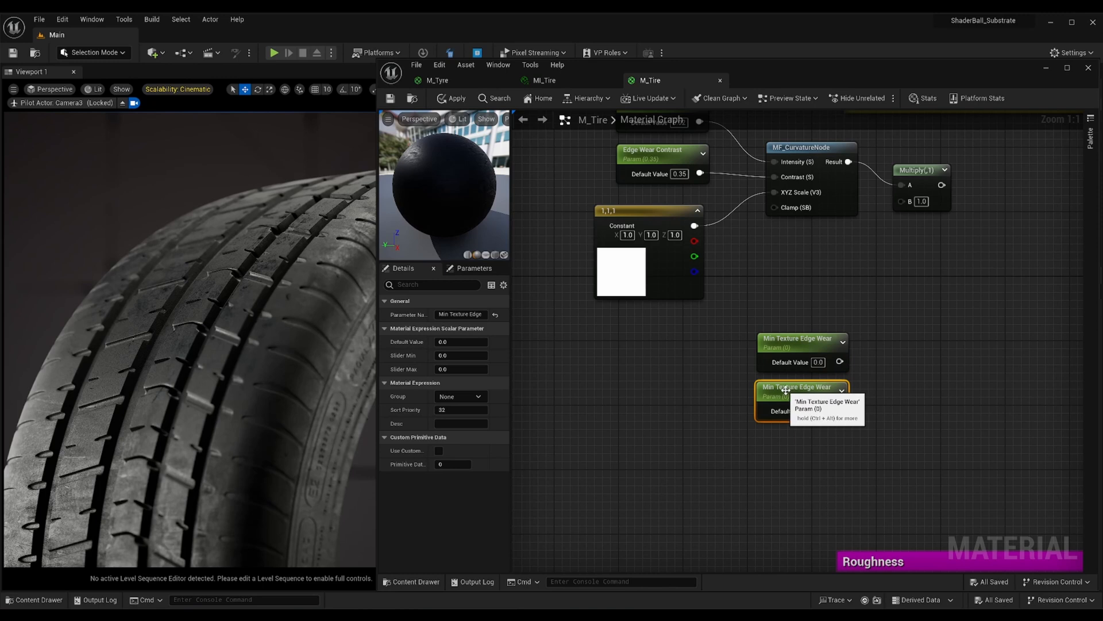
double_click(771, 391)
left_click(774, 389)
key("BackSpace")
key("Delete")
key("Delete")
type("Max")
key("Return")
left_click(818, 412)
type("1")
key("Return")
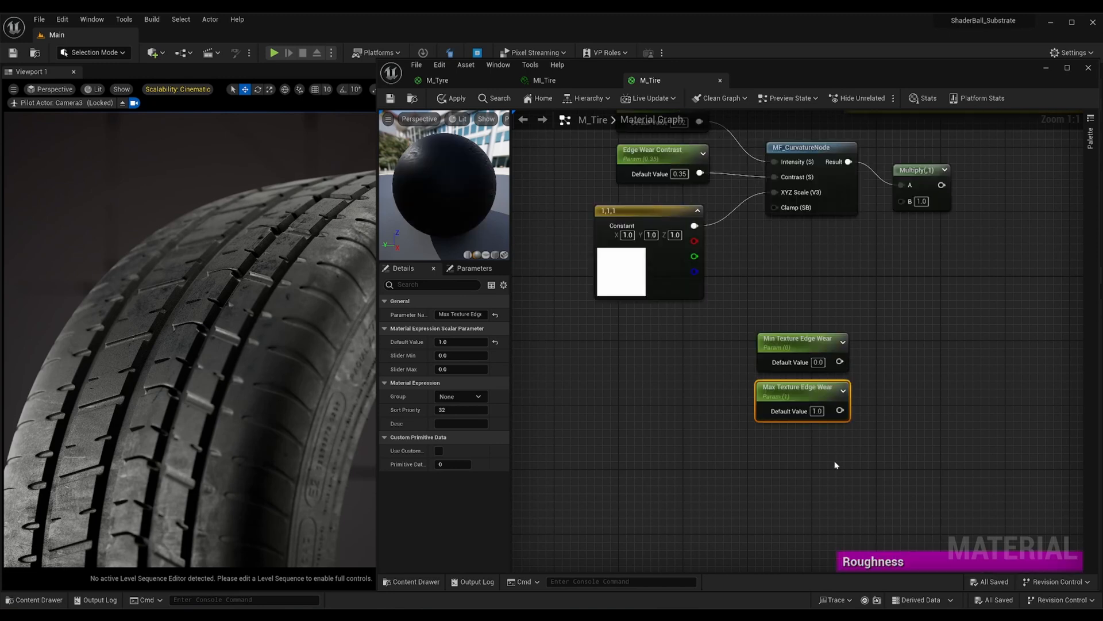
- Blend Min and Max Texture Edge Wear as A and B of a new Lerp, and move these nodes closer beneath the curvature nodes
left_click(836, 465)
left_click_drag(839, 362, 905, 379)
type("ler")
key("Return")
left_click_drag(840, 411, 915, 410)
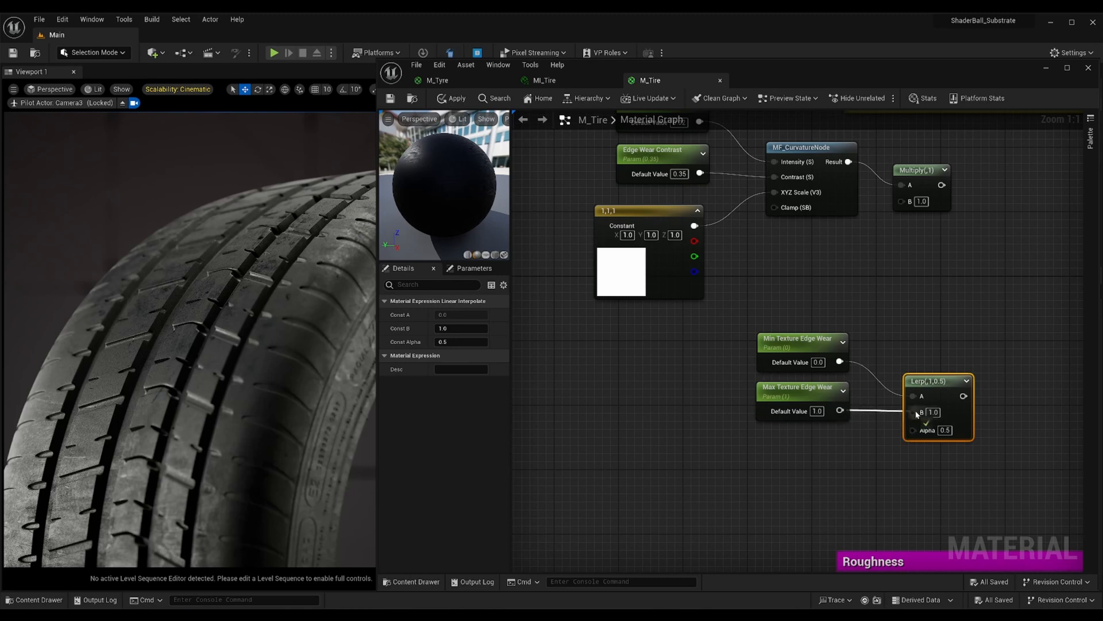
left_click(875, 444)
left_click_drag(842, 347, 817, 290)
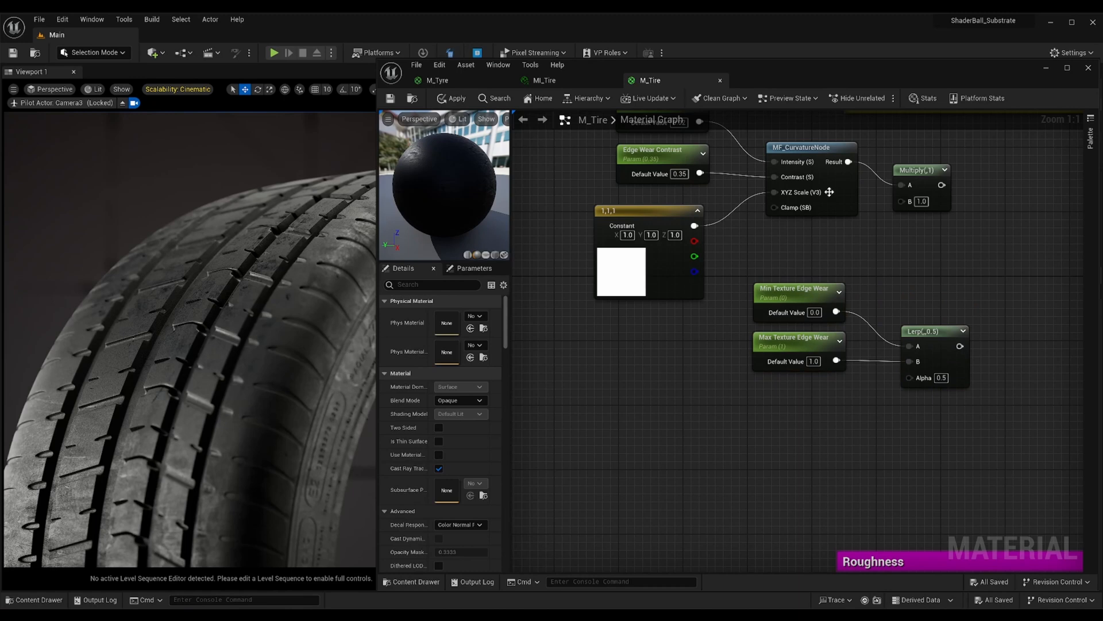
- Bring the gray grunge texture from the project's assets into the graph and connect its RGB output to the edge wear Lerp's Alpha
left_click_drag(830, 77, 531, 63)
left_click_drag(660, 61, 544, 61)
left_click_drag(783, 359, 344, 405)
left_click_drag(475, 52, 847, 64)
left_click_drag(782, 425, 873, 382)
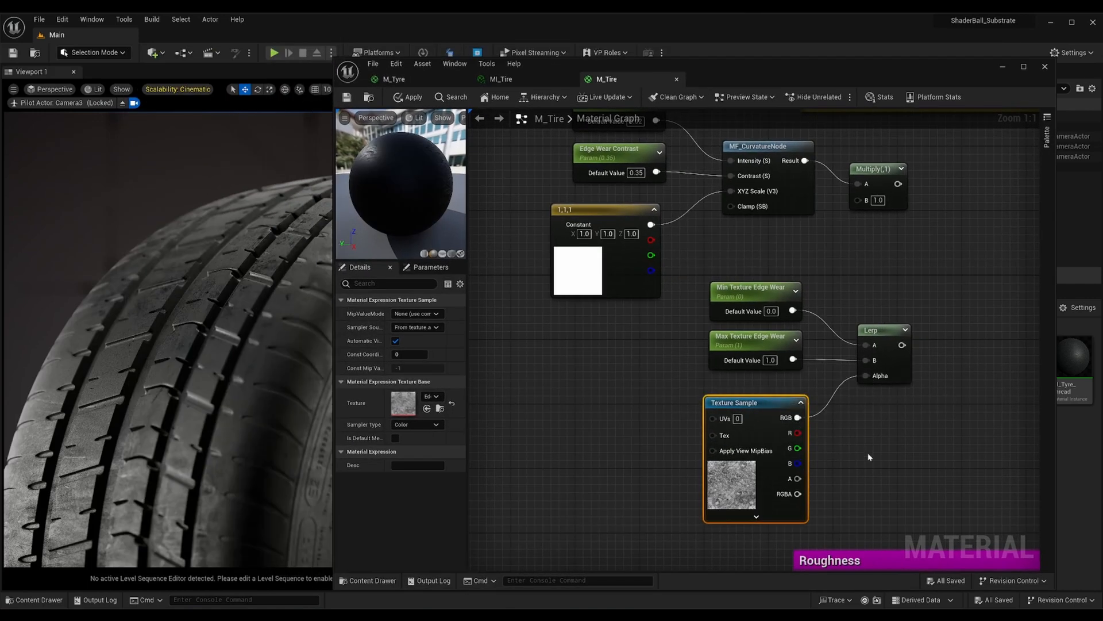
- Add a TextureCoordinate node left of the Texture Sample and feed it into input A of a new Multiply
right_click_drag(868, 458, 1037, 423)
right_click(615, 388)
type("coord")
key("Return")
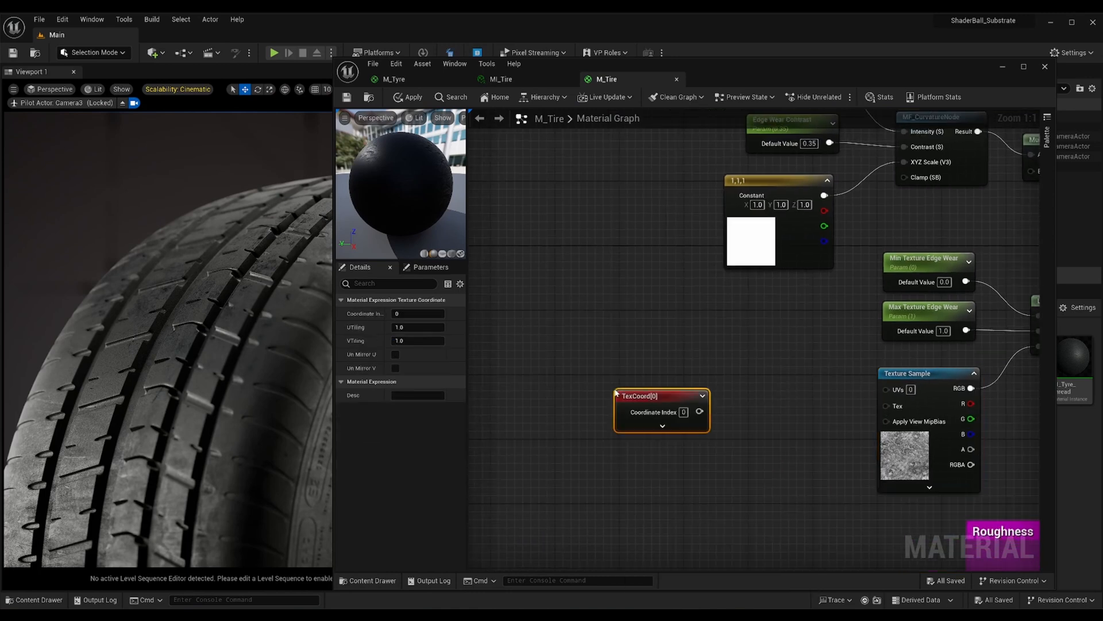
left_click_drag(700, 412, 749, 415)
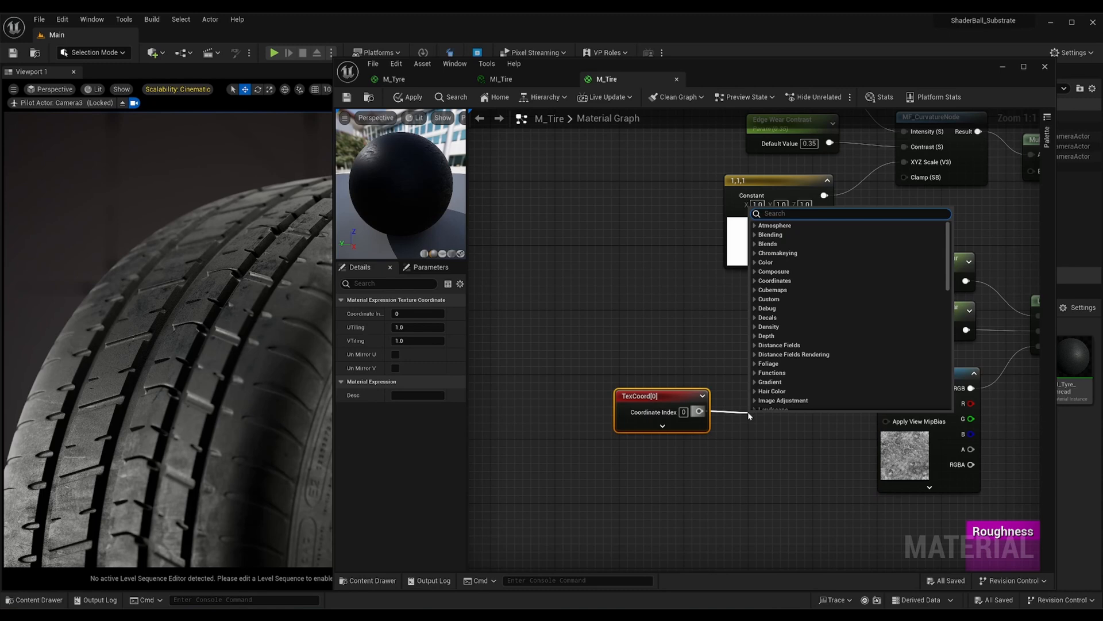
type("mul")
key("Return")
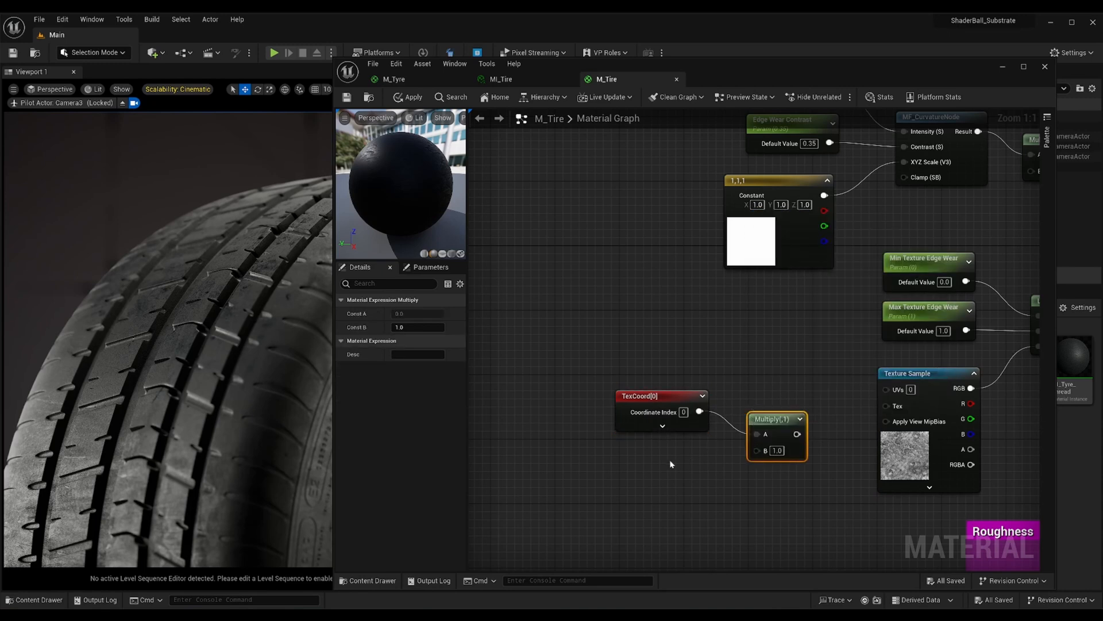
- Add a Constant below the TextureCoordinate node and convert it to a parameter named Edge Wear Texture Scale
left_click(610, 477)
right_click(630, 487)
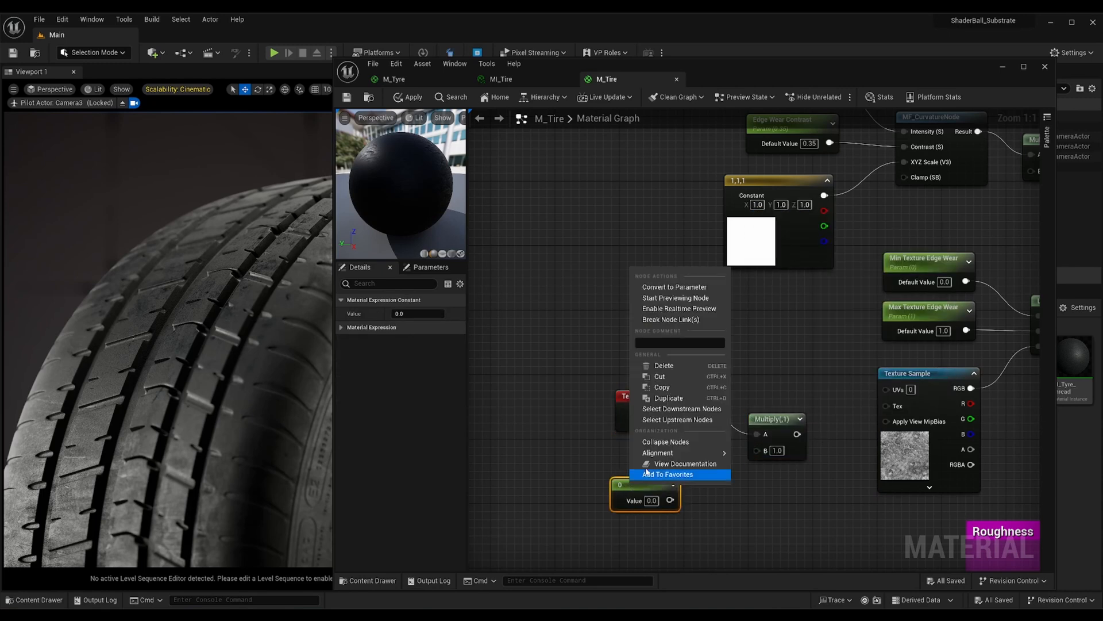
left_click(653, 287)
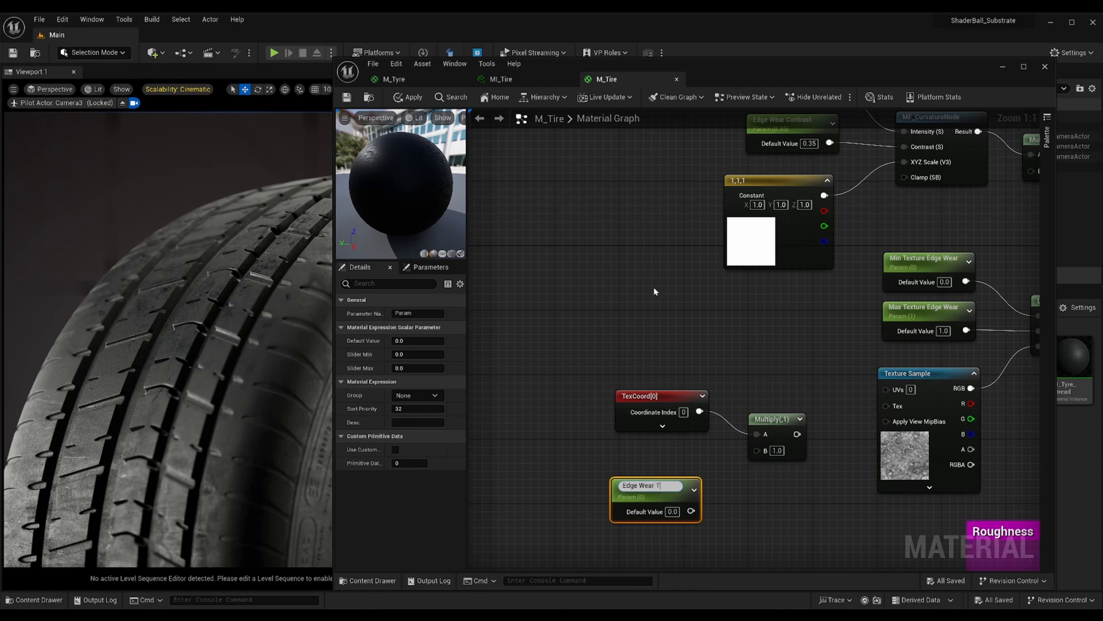
type("Edge Wear Texture Scale")
key("Return")
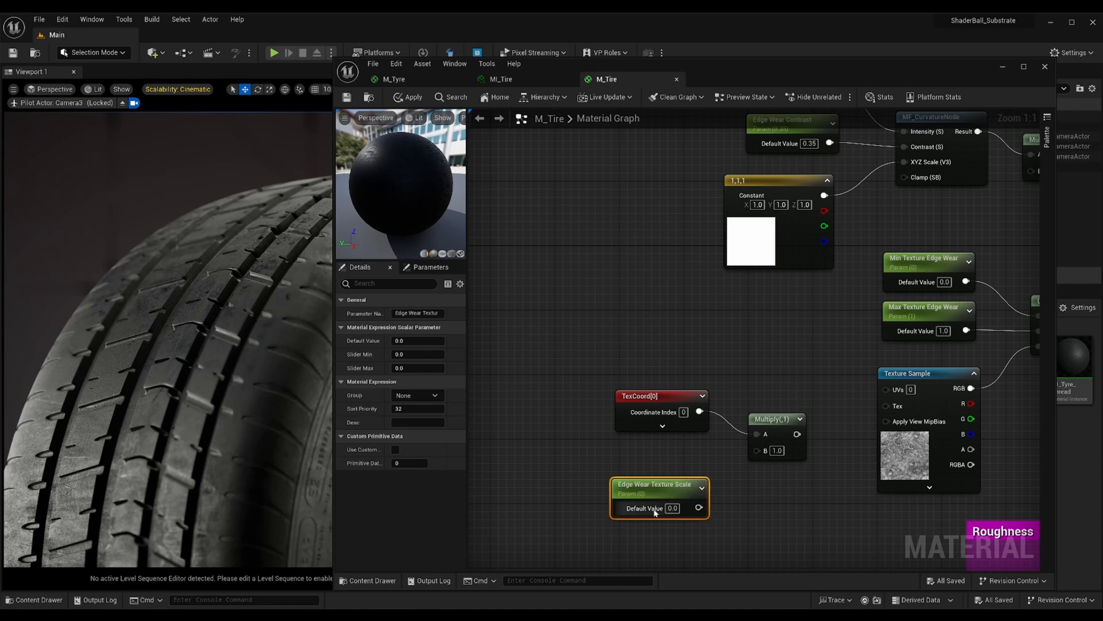
- Set Edge Wear Texture Scale to 50, route it through the Multiply's B input into the Texture Sample's UVs, and apply the material
left_click(671, 508)
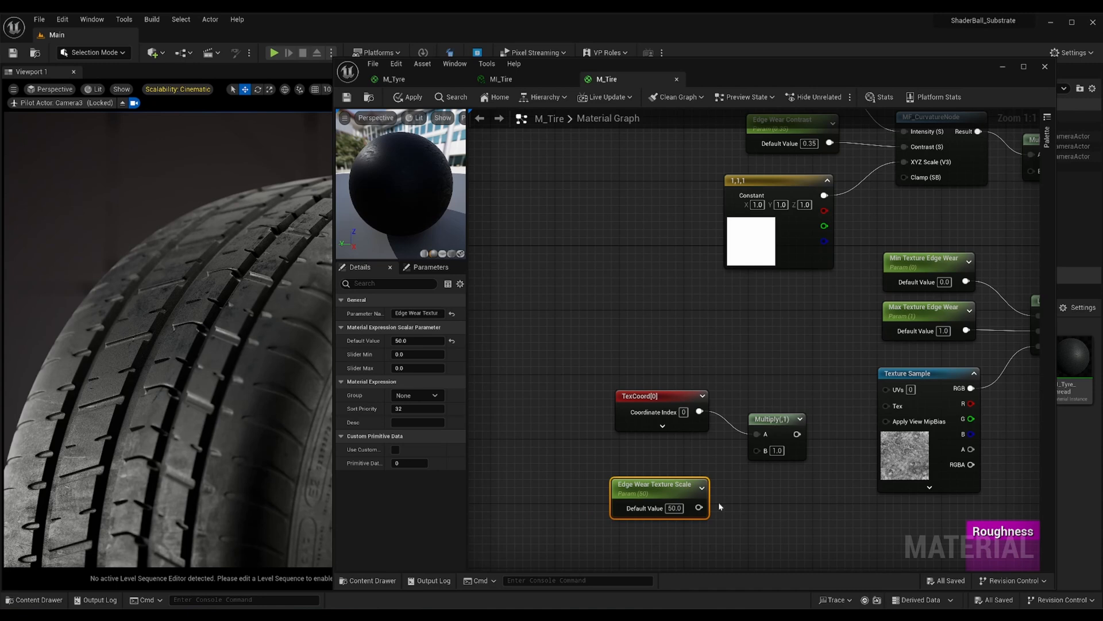
left_click_drag(699, 508, 885, 394)
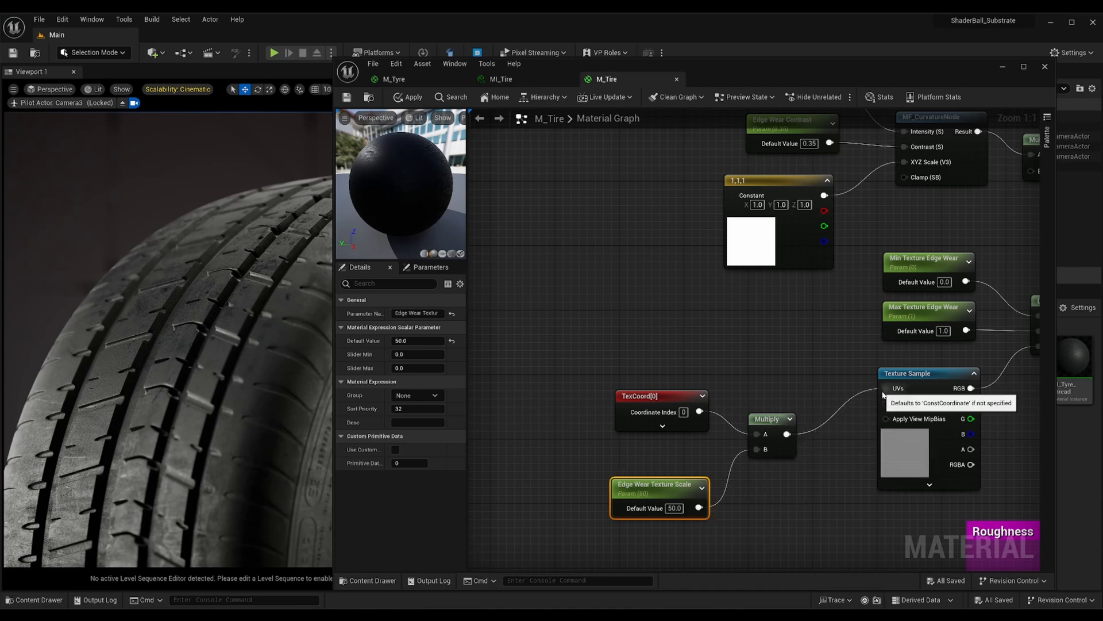
left_click(408, 97)
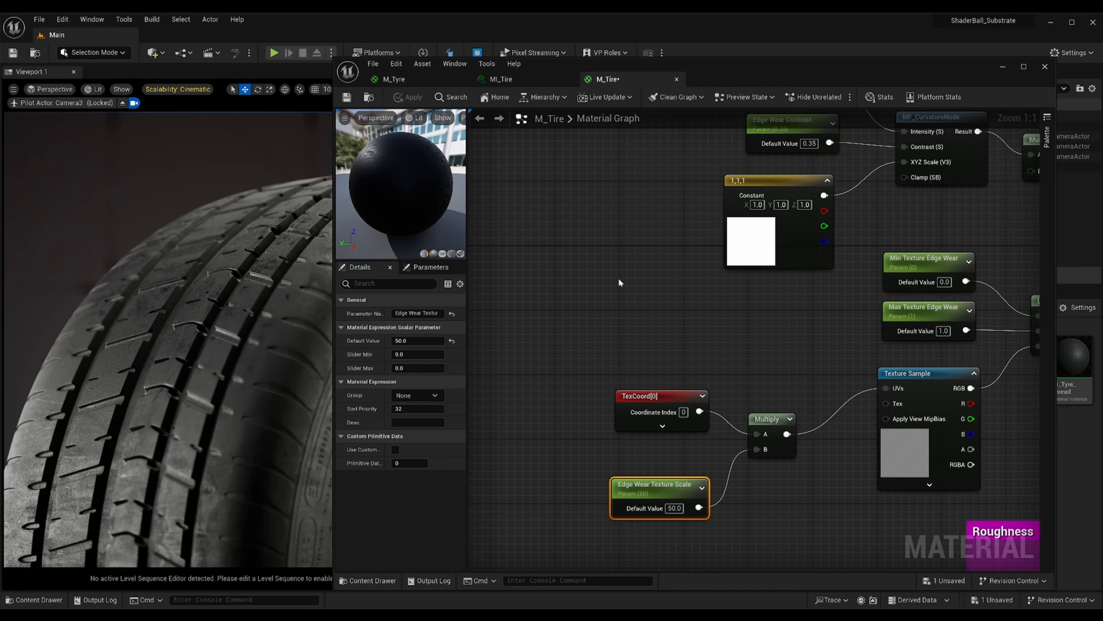
- Connect the texture edge wear Lerp's output to input B of the Multiply that follows MF_CurvatureNode
scroll(619, 282, "down", 4)
right_click_drag(874, 266, 702, 299)
scroll(663, 280, "up", 2)
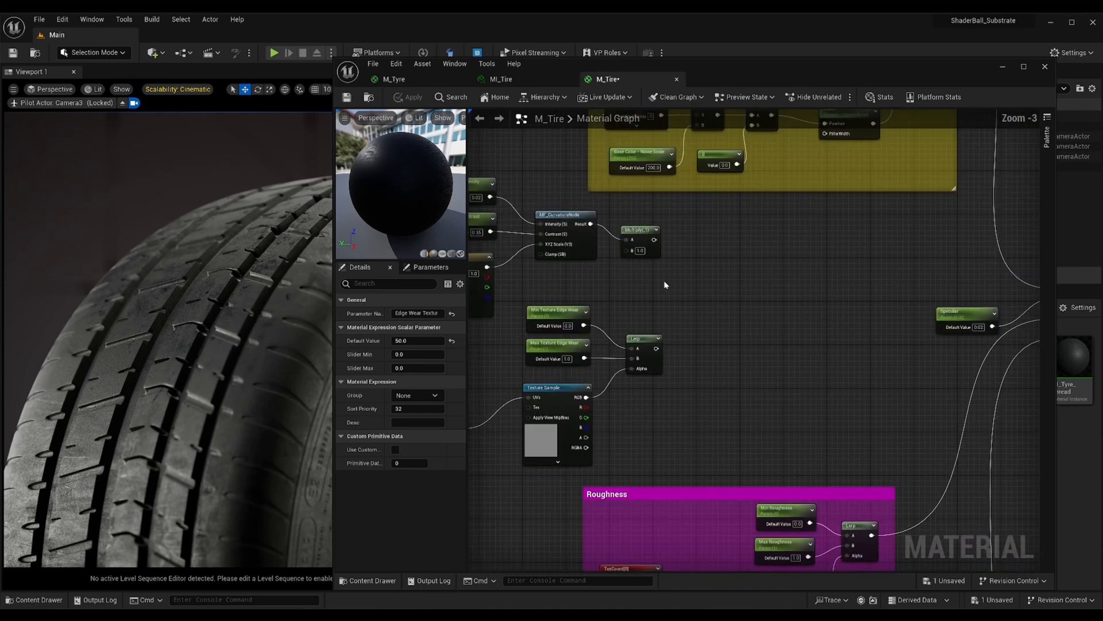
left_click_drag(655, 356, 623, 249)
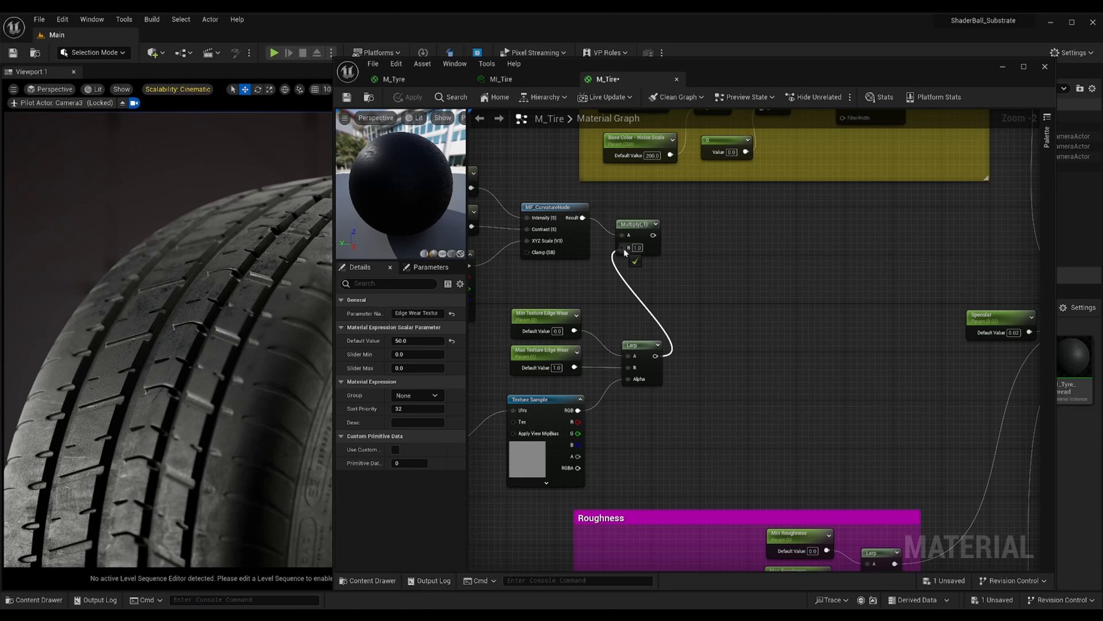
- Move the edge wear texture nodes and their Lerp together to the left, beneath the white constant vector
scroll(673, 274, "down", 1)
right_click_drag(678, 274, 879, 293)
left_click_drag(869, 477, 759, 340)
left_click_drag(542, 396, 647, 482, "shift")
left_click_drag(767, 331, 665, 360)
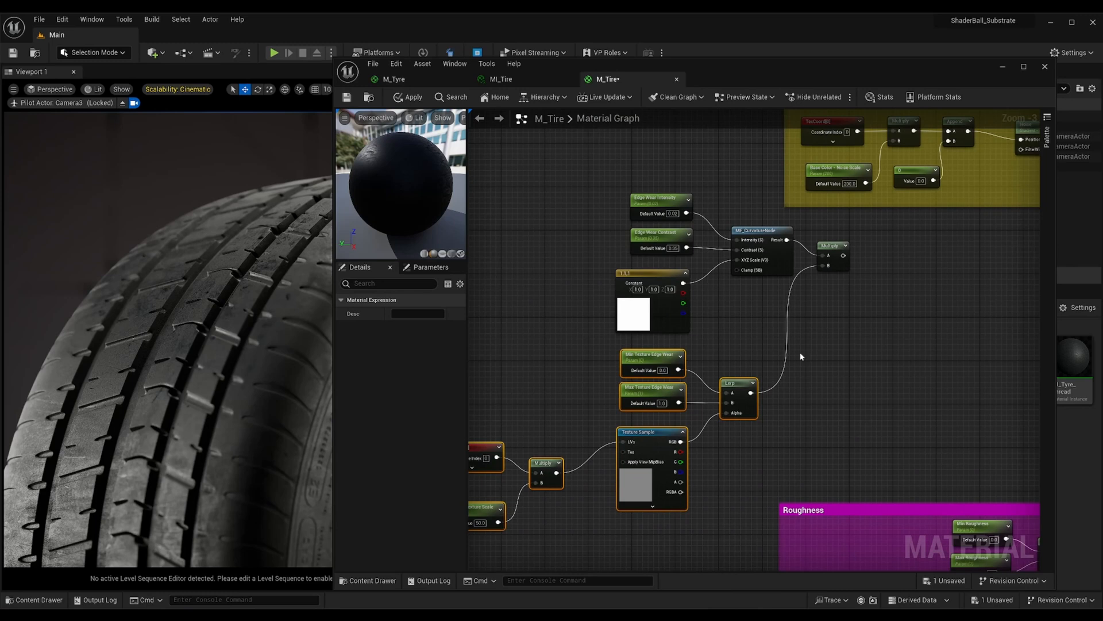
left_click(802, 355)
- Add a second Lerp outside the Base Color group with its A input fed by the Base Color Lerp
scroll(820, 356, "down", 1)
right_click_drag(860, 375, 631, 411)
right_click_drag(700, 354, 641, 424)
scroll(806, 247, "up", 2)
left_click_drag(755, 222, 854, 243)
type("lerp")
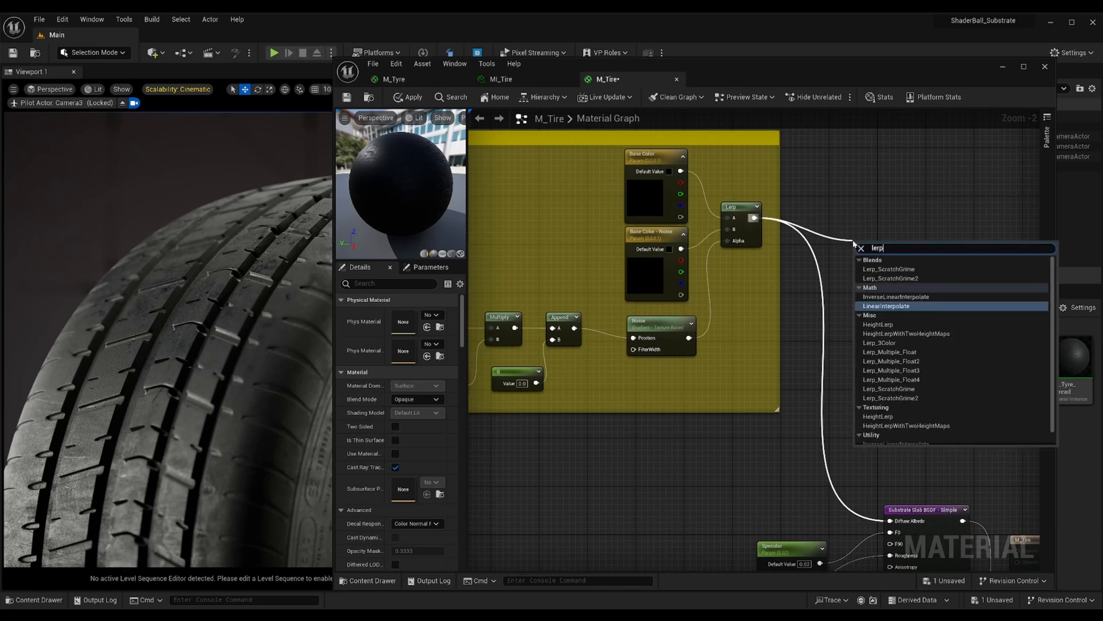
key("Return")
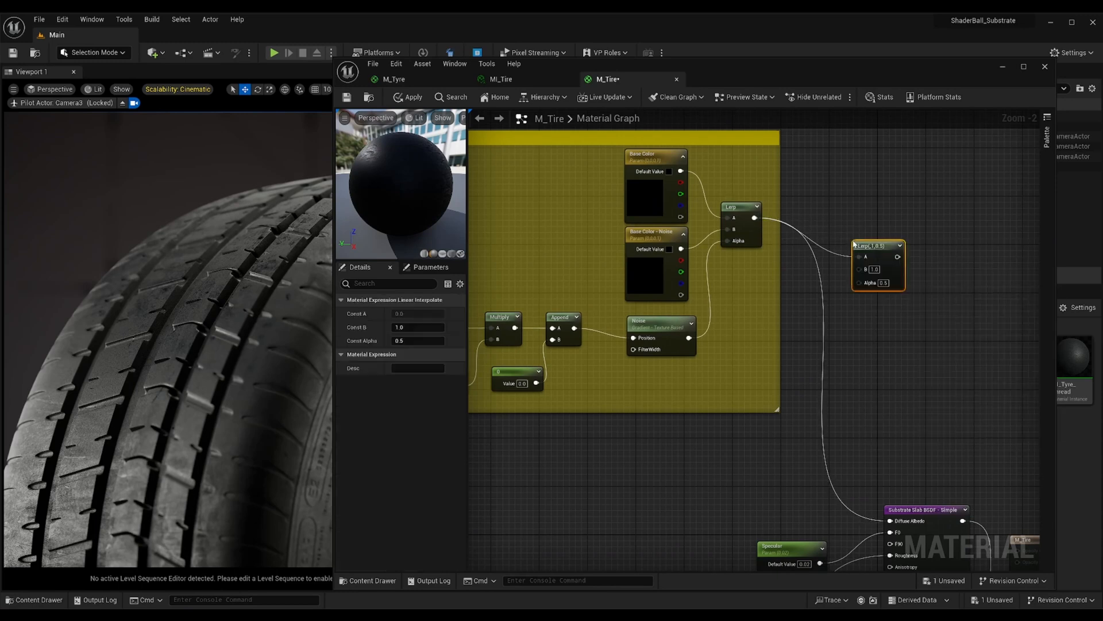
- Place the new Lerp just before the Substrate Slab BSDF and connect its output to Diffuse Albedo
scroll(876, 311, "down", 1)
right_click_drag(885, 323, 911, 325)
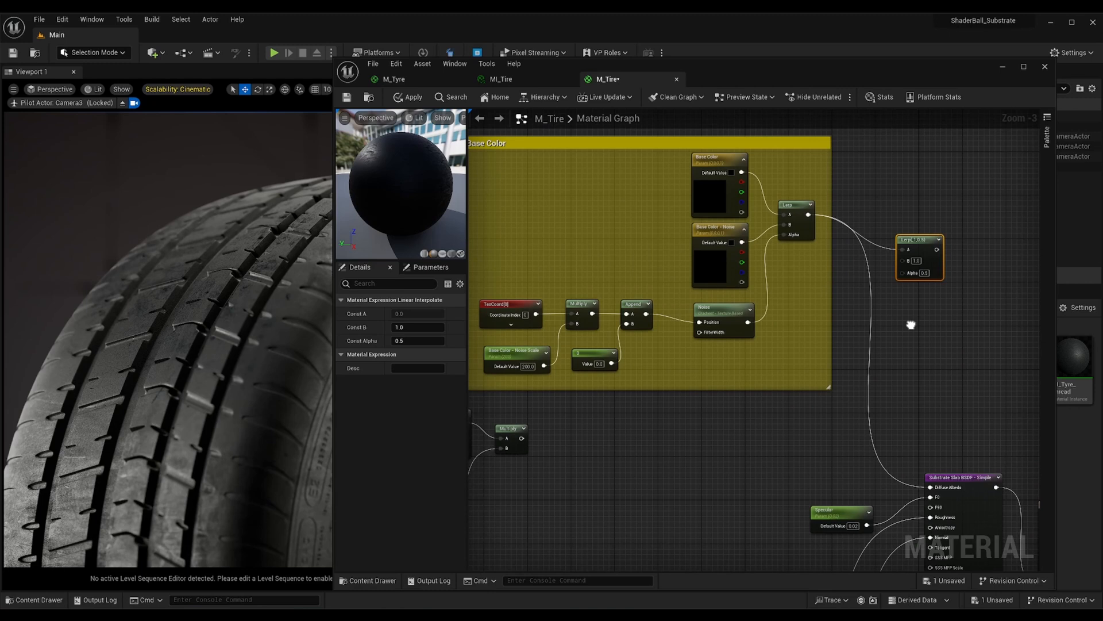
left_click_drag(919, 239, 935, 490)
- Add a color vector parameter named Edge Wear Color between the edge wear Multiply and the new Lerp
scroll(867, 453, "up", 1)
right_click_drag(741, 467, 816, 368)
scroll(803, 356, "up", 1)
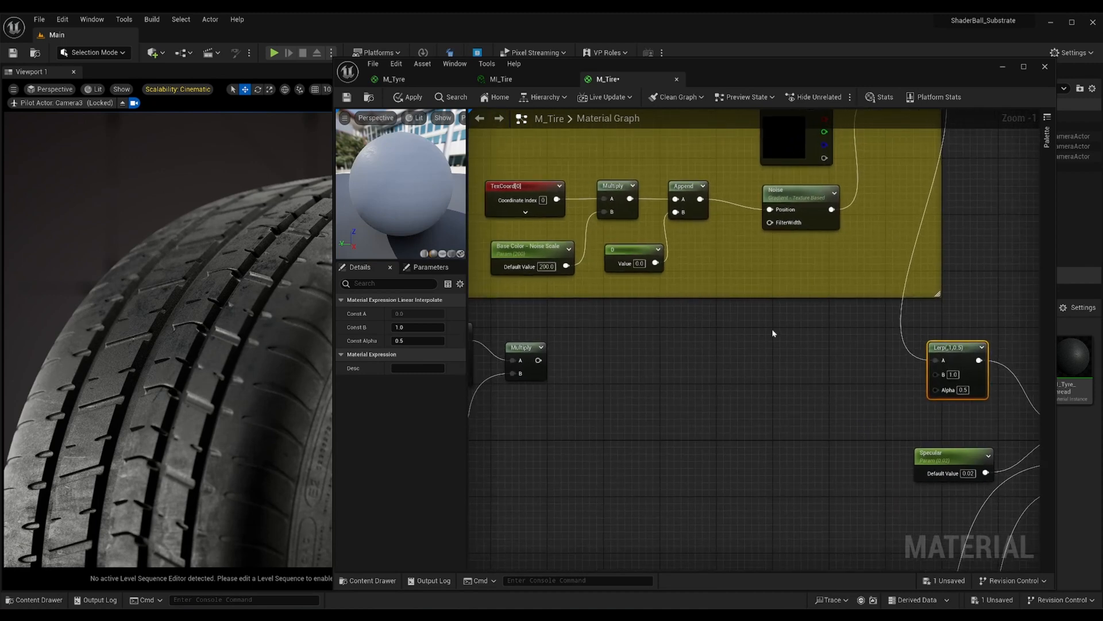
left_click(773, 334)
right_click(792, 340)
left_click(819, 358)
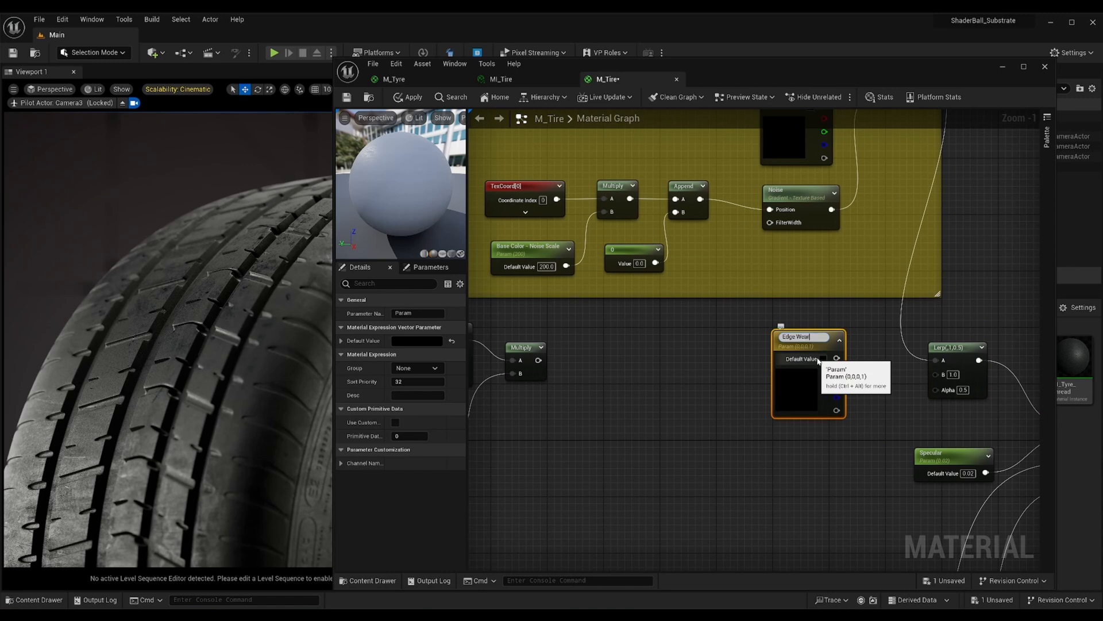
key("Return")
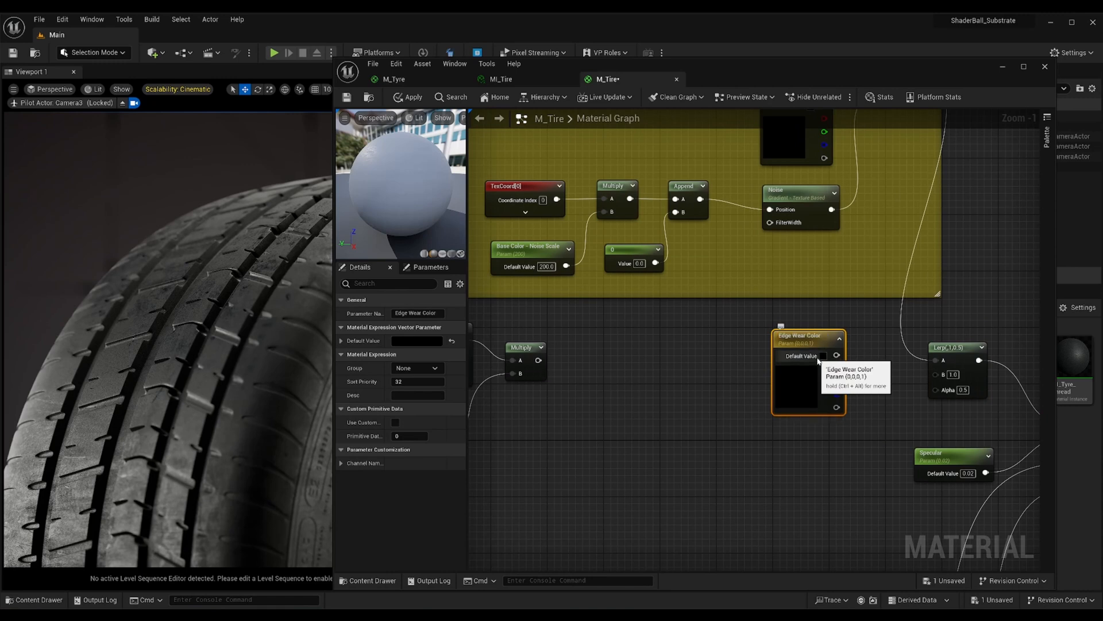
- Connect Edge Wear Color to the new Lerp's B input and the edge wear Multiply to its Alpha, moving the color node up slightly
left_click_drag(838, 354, 935, 375)
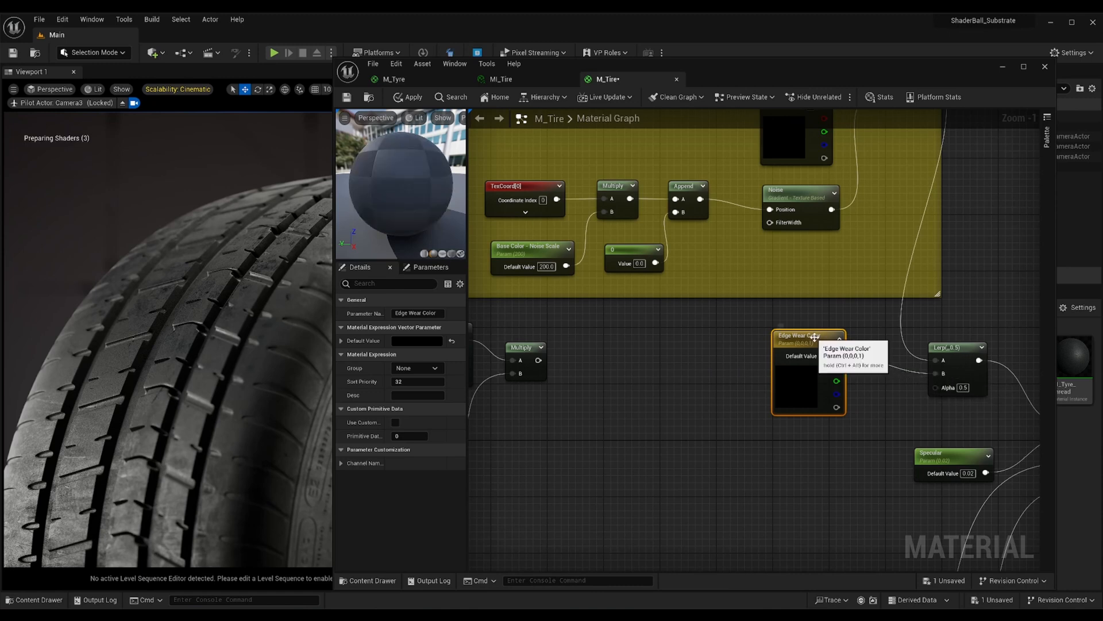
left_click_drag(818, 336, 812, 313)
left_click_drag(540, 359, 936, 387)
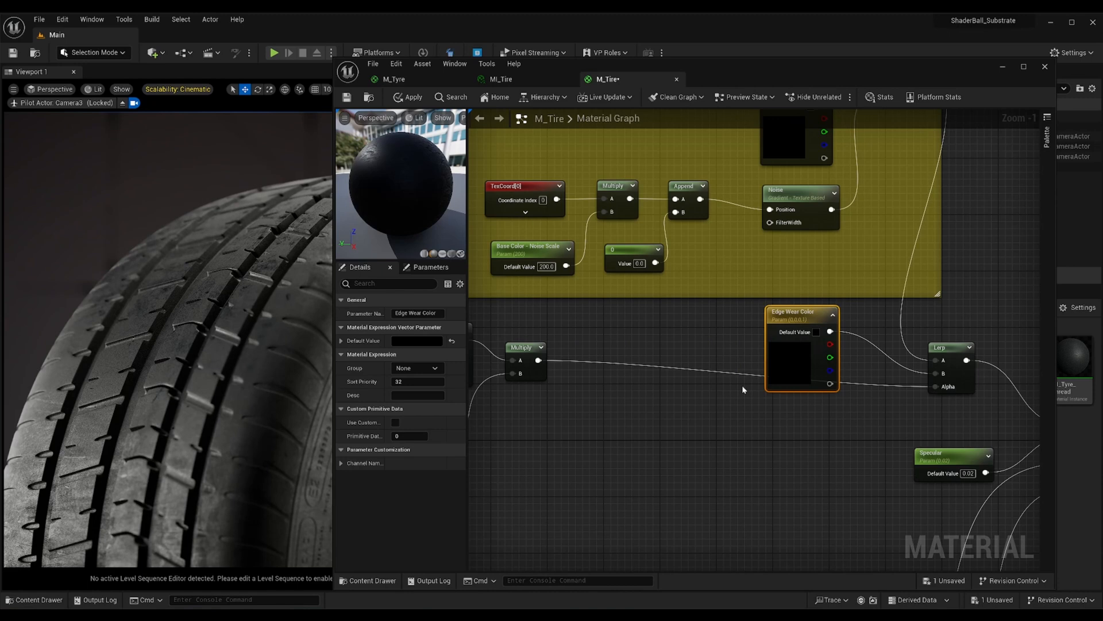
- Add a reroute point to the wire between the edge wear Multiply and the Lerp's Alpha, and route it below Edge Wear Color
double_click(729, 373)
left_click_drag(736, 374, 738, 447)
left_click(716, 388)
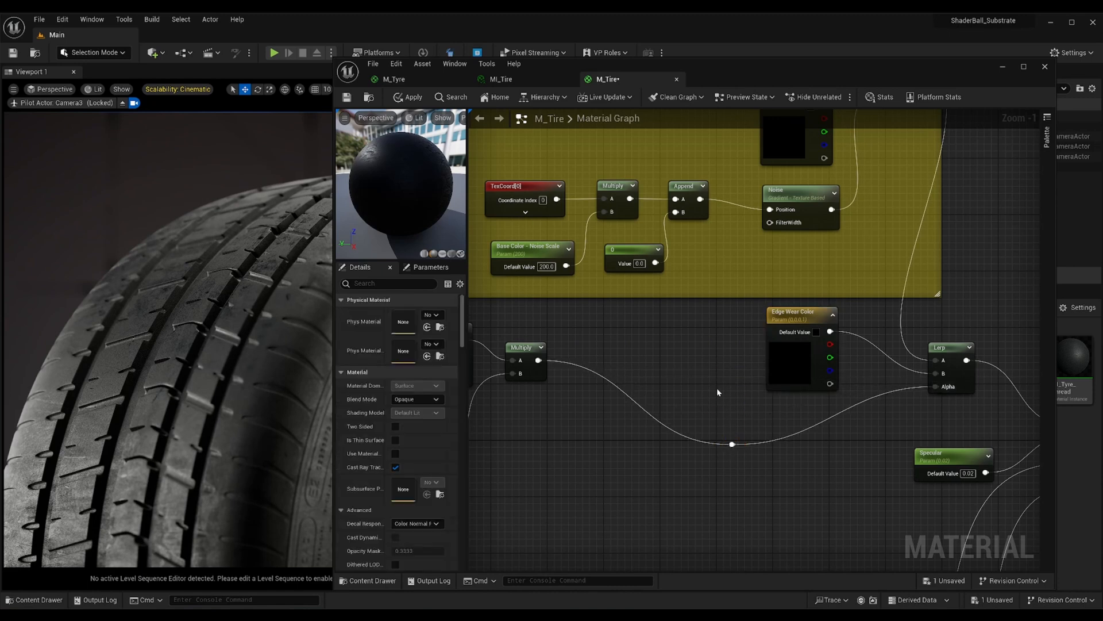
scroll(716, 387, "down", 3)
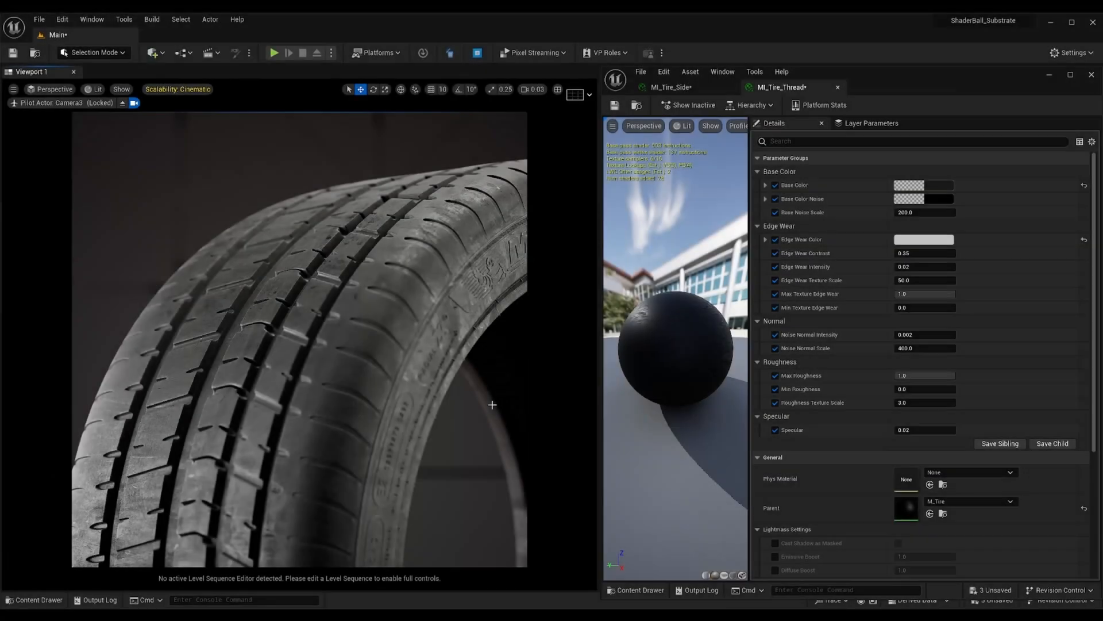
- In the MI_Tire_Thread instance, try a lighter gray Base Color Noise and a lower Base Noise Scale, discarding both changes
left_click(920, 199)
left_click_drag(862, 283, 862, 298)
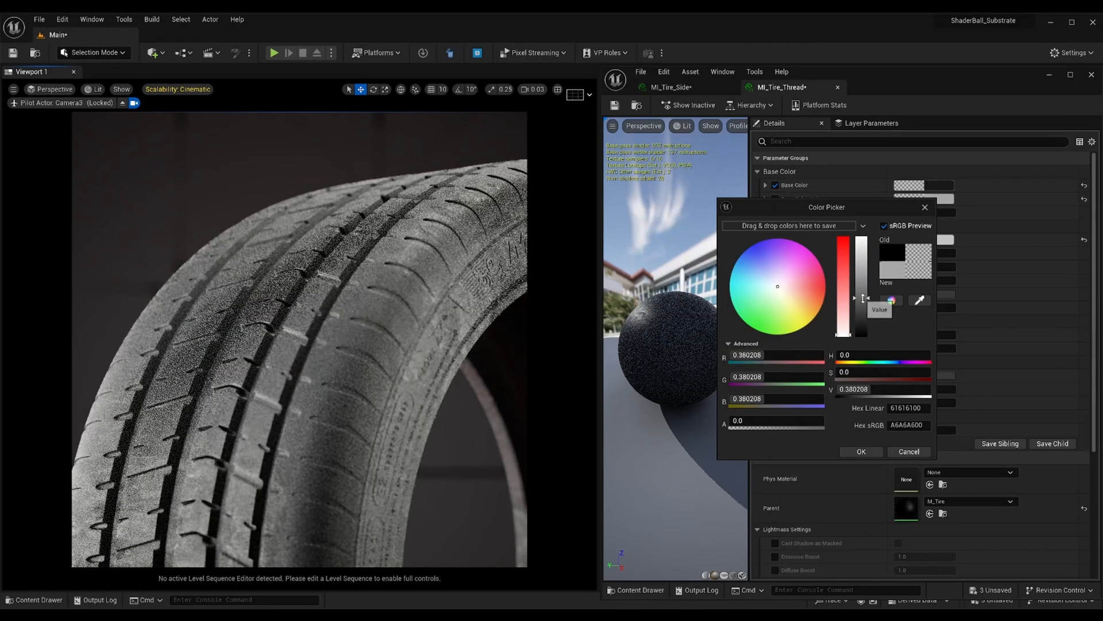
left_click(907, 454)
left_click_drag(936, 213, 960, 213)
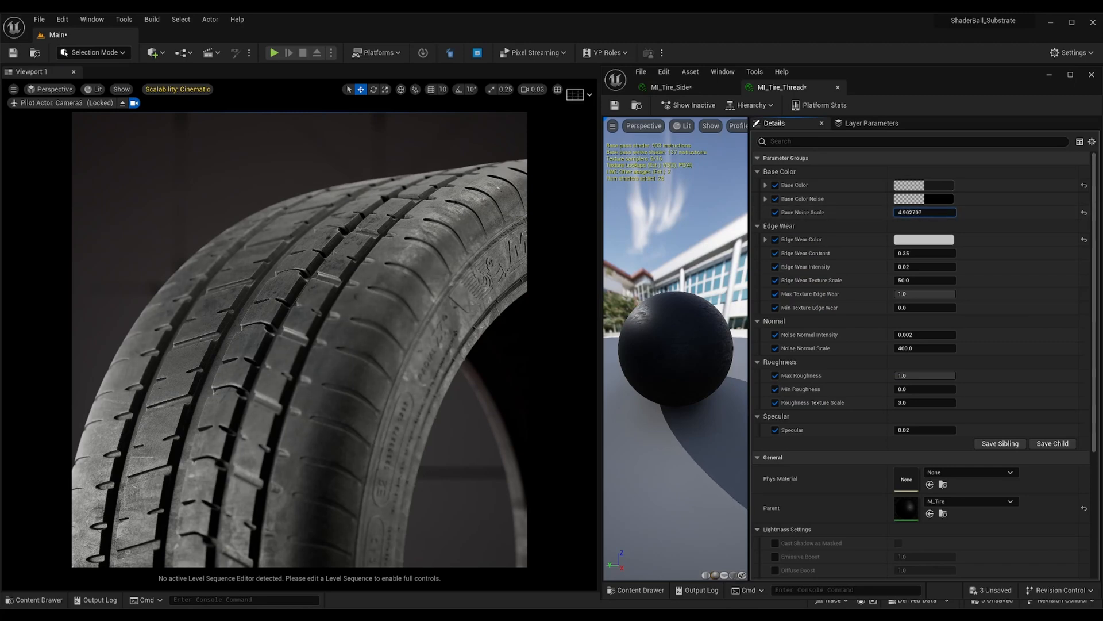
left_click(1084, 215)
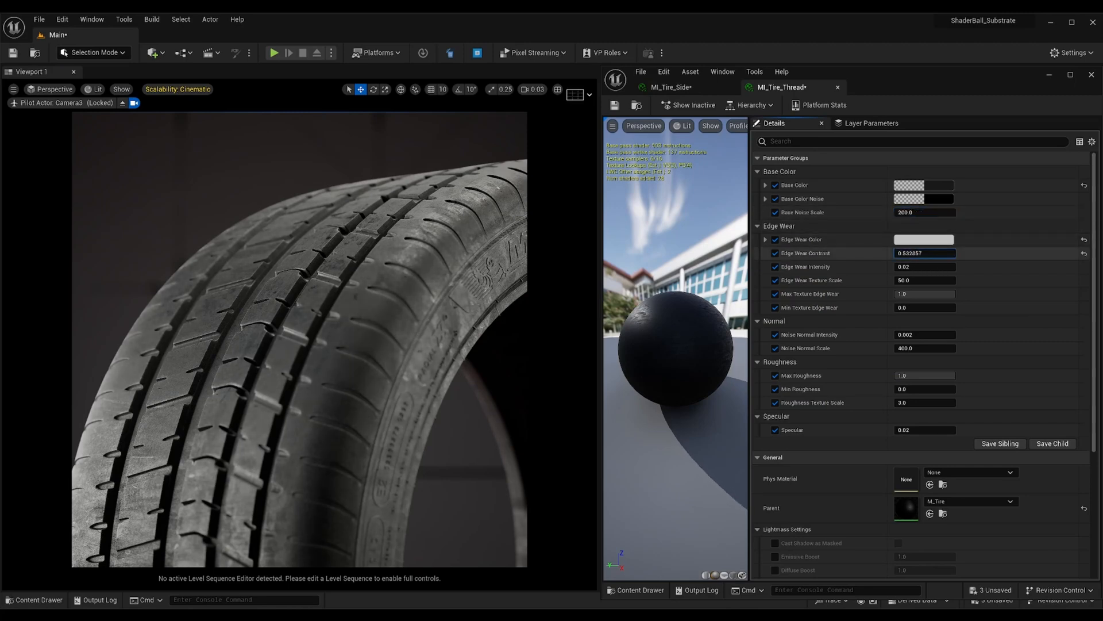
- Try different Edge Wear Contrast, Edge Wear Intensity and Edge Wear Texture Scale values, resetting each to its default
mouse_move(943, 252)
left_mouse_down()
mouse_move(920, 253)
mouse_move(944, 267)
left_mouse_up()
left_click(1084, 253)
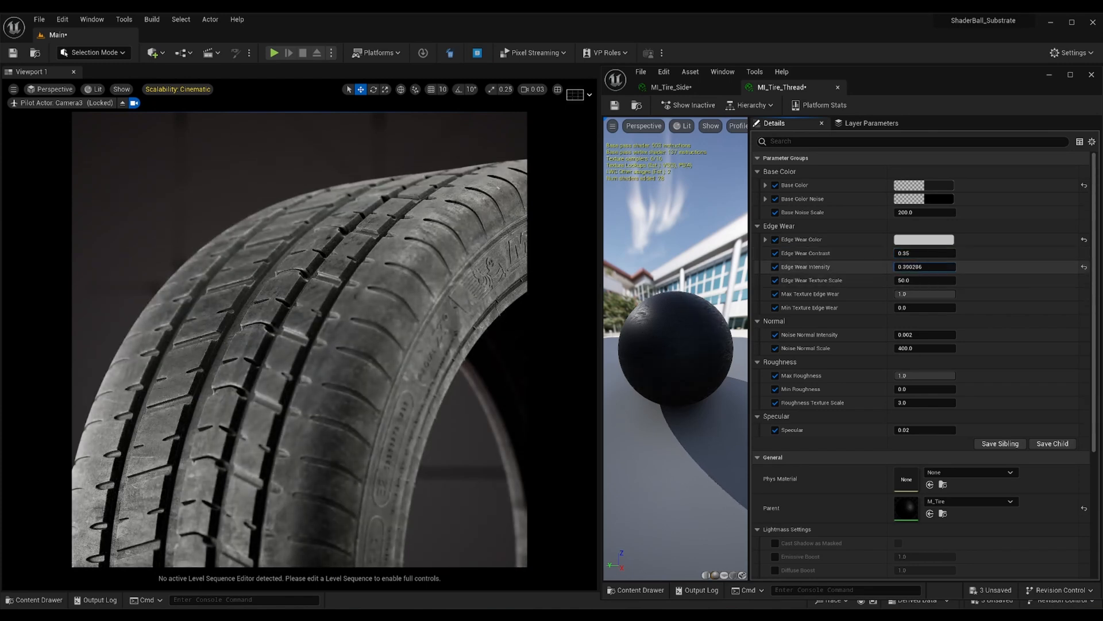
left_click(1084, 266)
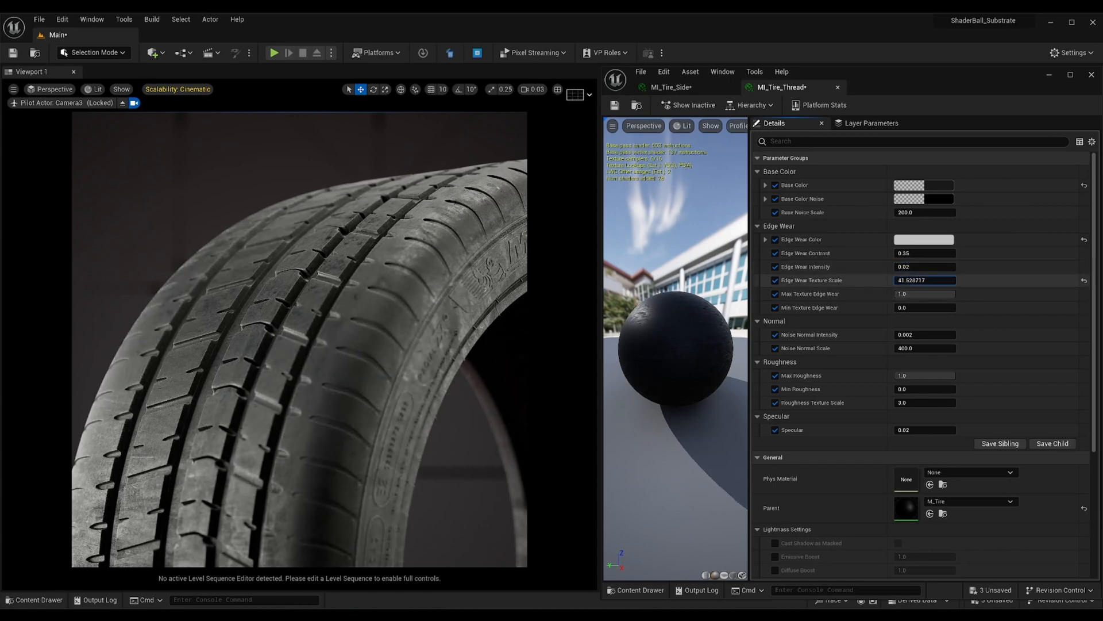
left_click(1083, 281)
- Set Min Texture Edge Wear to 1.0 and change Edge Wear Color to a bright yellow-green, hex sRGB C7FF00FF
left_click_drag(905, 307, 966, 308)
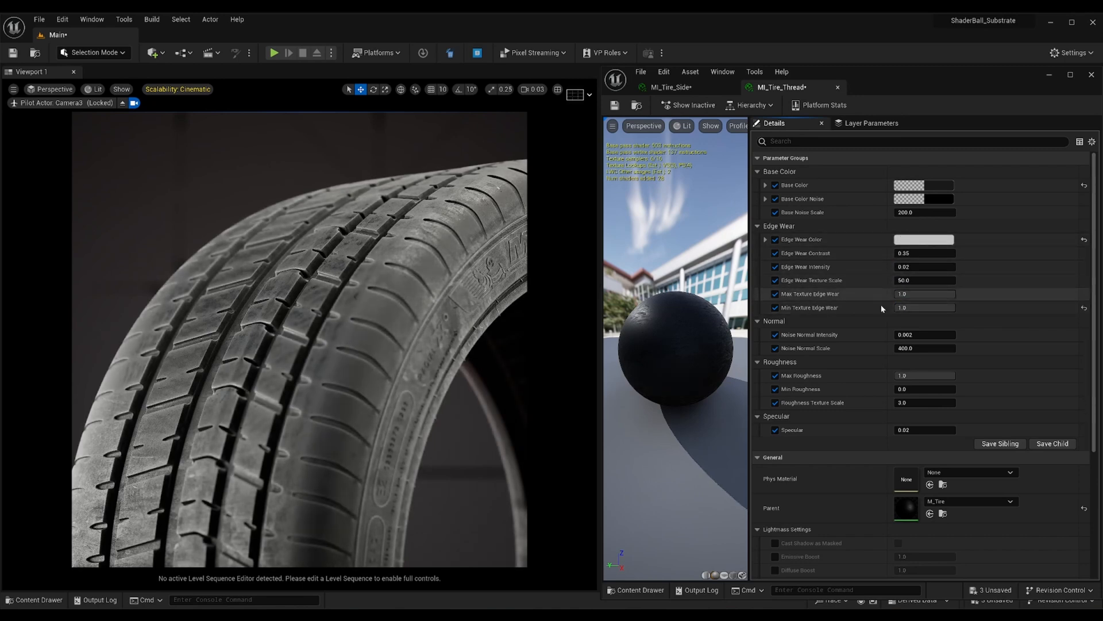
left_click(907, 239)
left_click_drag(760, 368, 752, 383)
left_click_drag(829, 322, 837, 283)
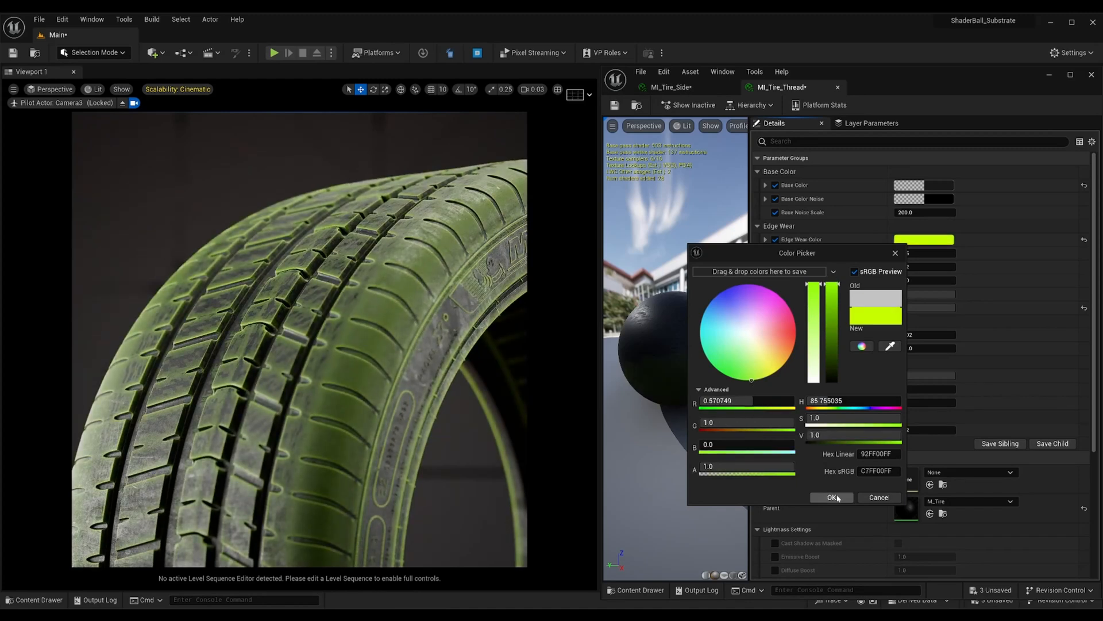
left_click(832, 497)
- Stop piloting the camera and fly around the tire to examine the edge wear on its sidewall lettering and tread
left_click(123, 104)
right_click_drag(239, 242, 161, 262)
key("w")
key("a")
key("d")
key("a")
left_click_drag(230, 322, 201, 308, "alt")
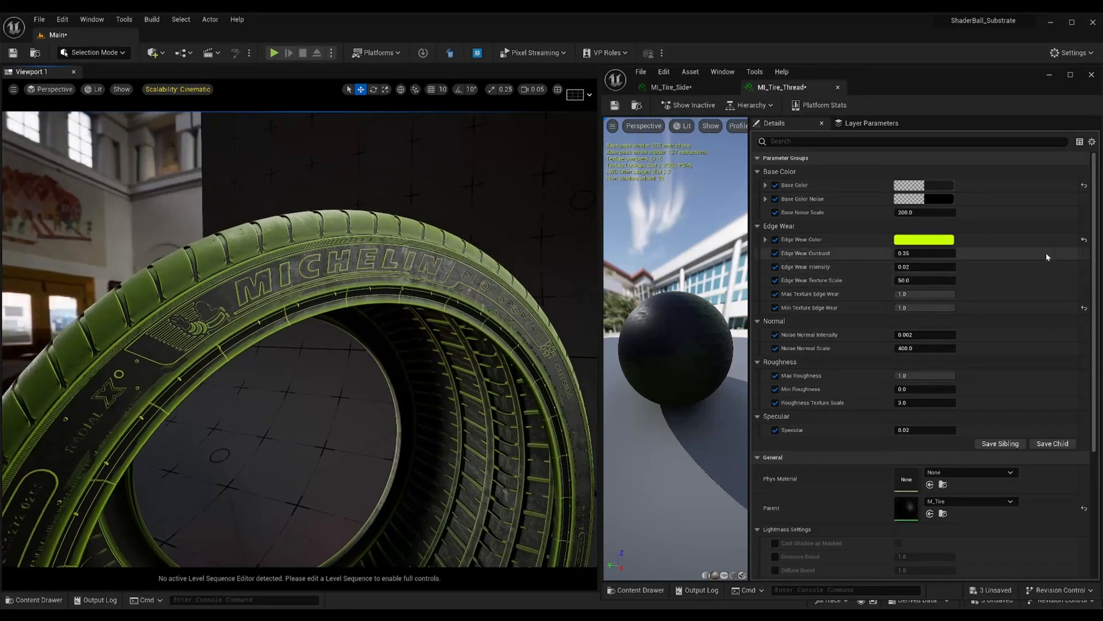
- Set Edge Wear Color to a fully desaturated dark gray with a value of about 0.136
left_click(920, 243)
left_click_drag(823, 280, 817, 388)
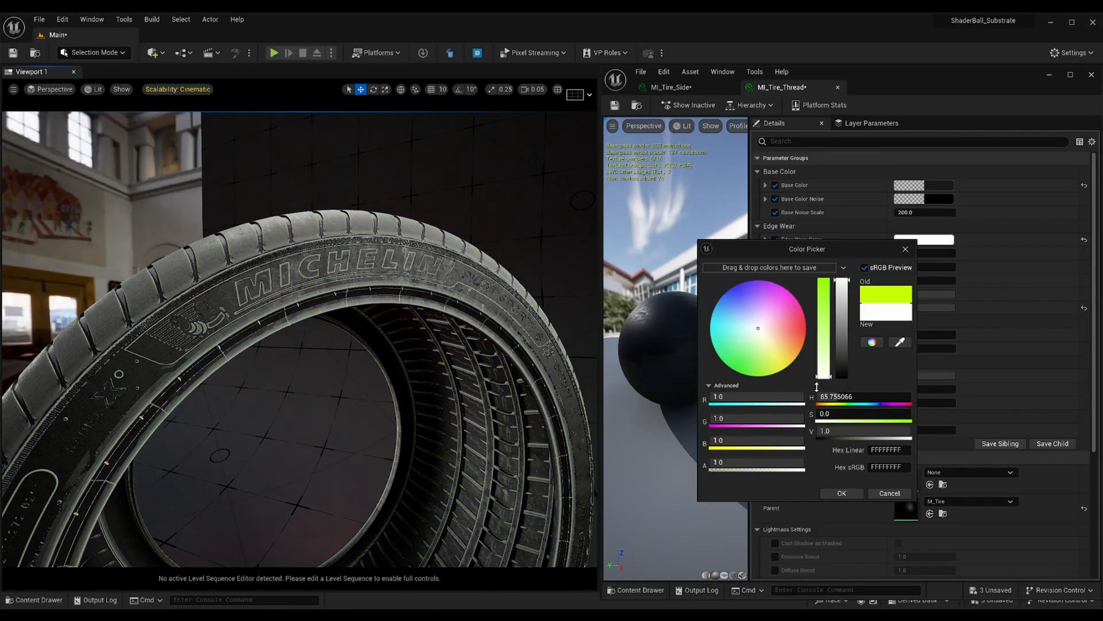
left_click(843, 363)
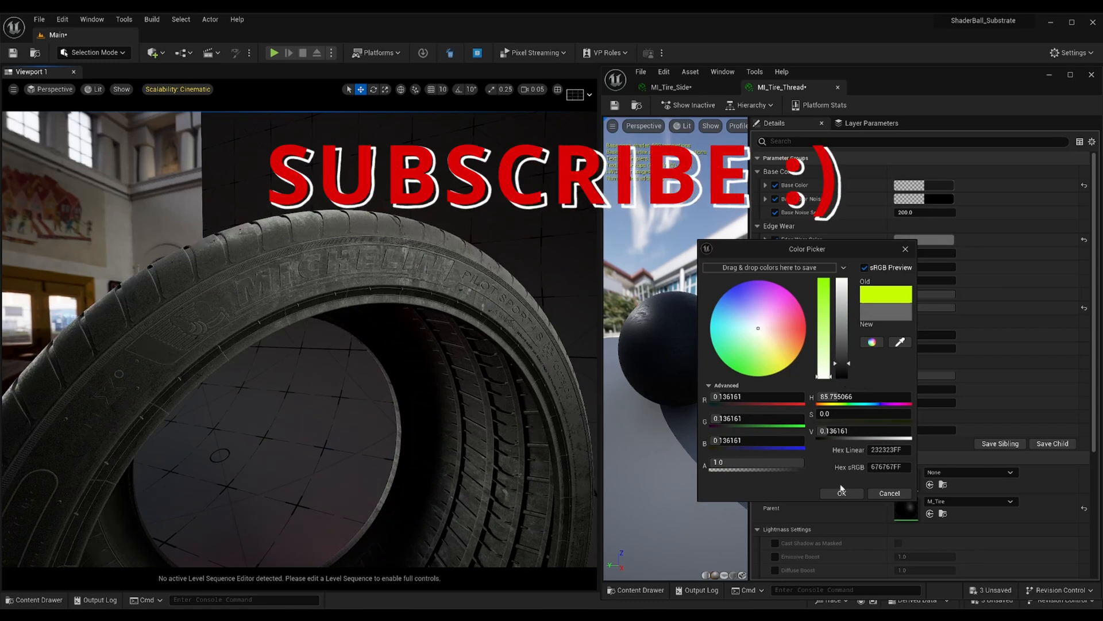
left_click(842, 493)
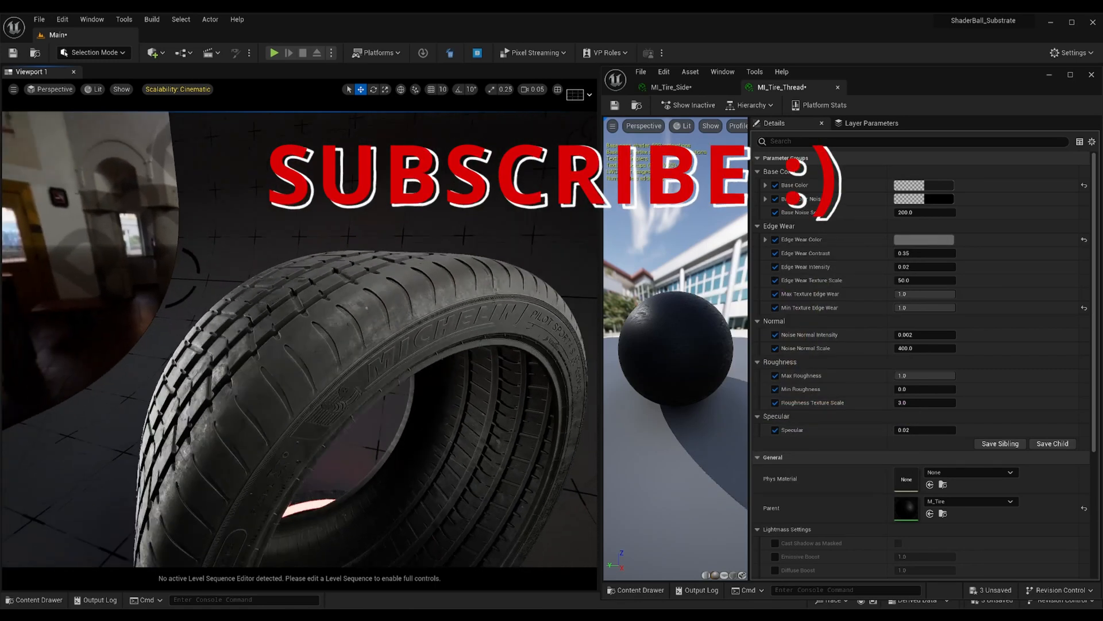